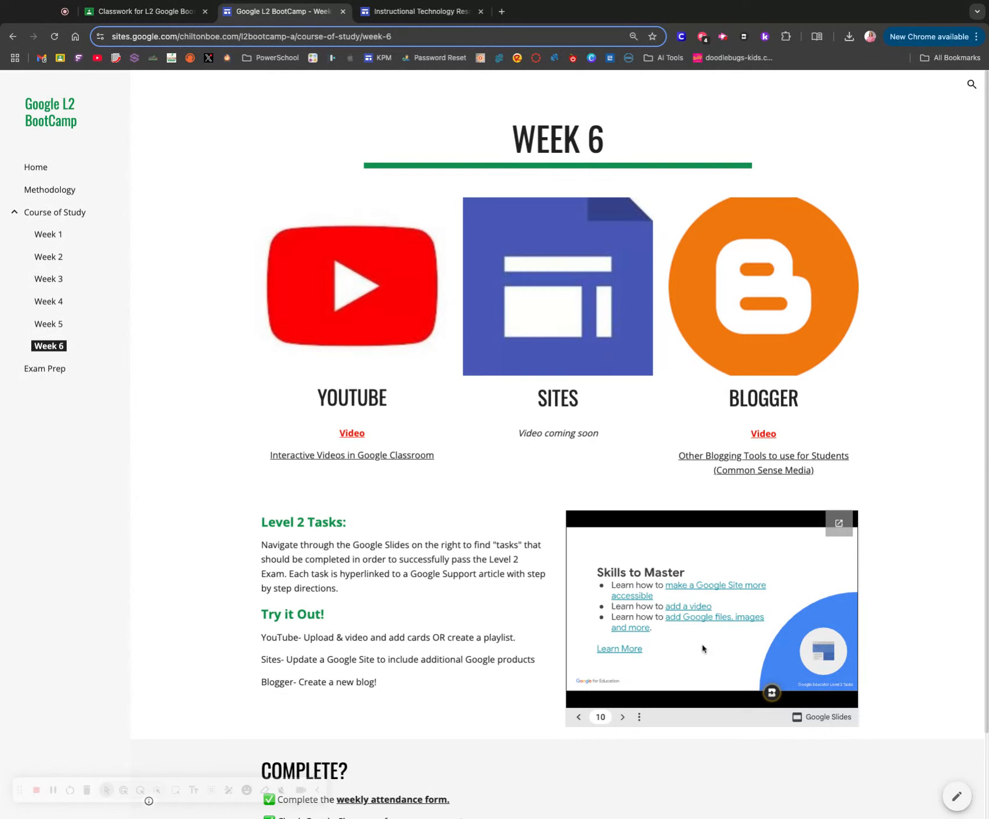
# - Advance the embedded Level 2 slides to the Create a New Site task on slide 12, and switch to the Instructional Technology Resources site editor
pyautogui.click(622, 717)
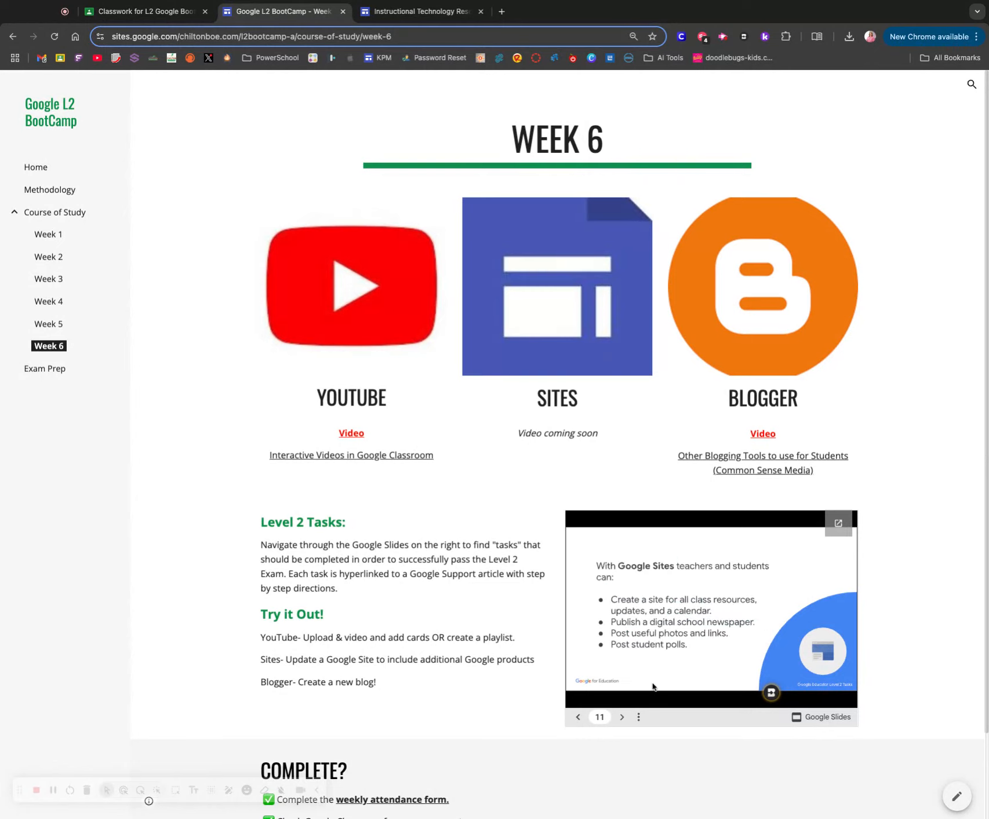
pyautogui.click(623, 717)
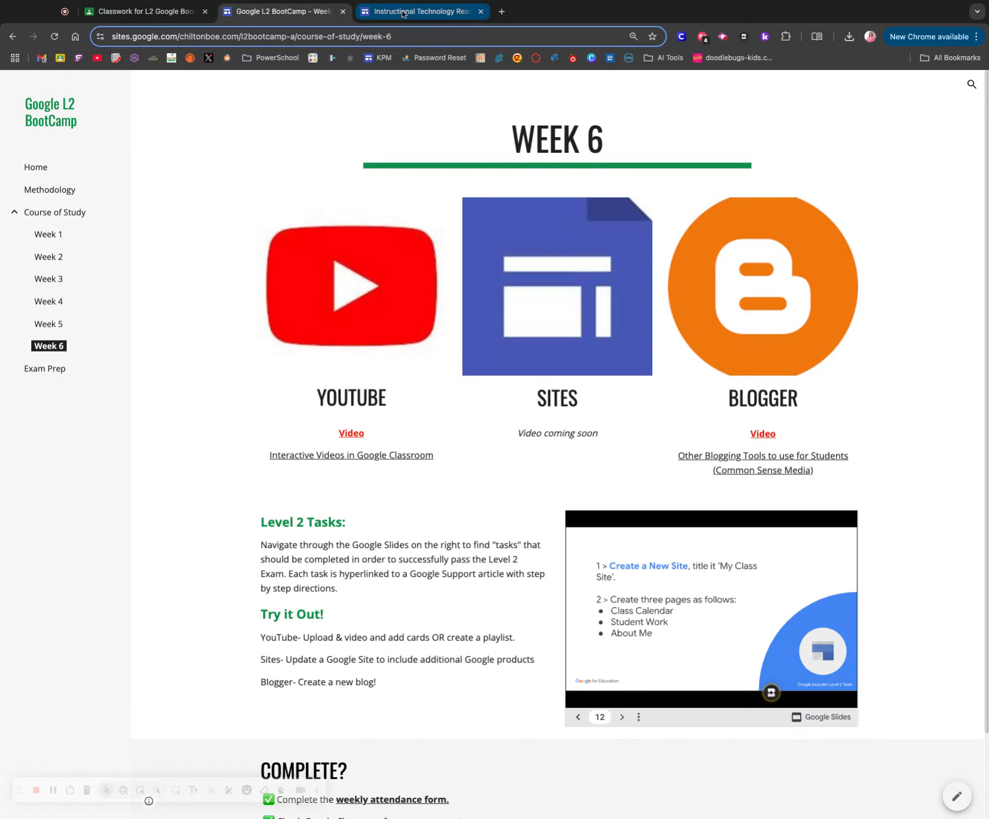
pyautogui.click(422, 11)
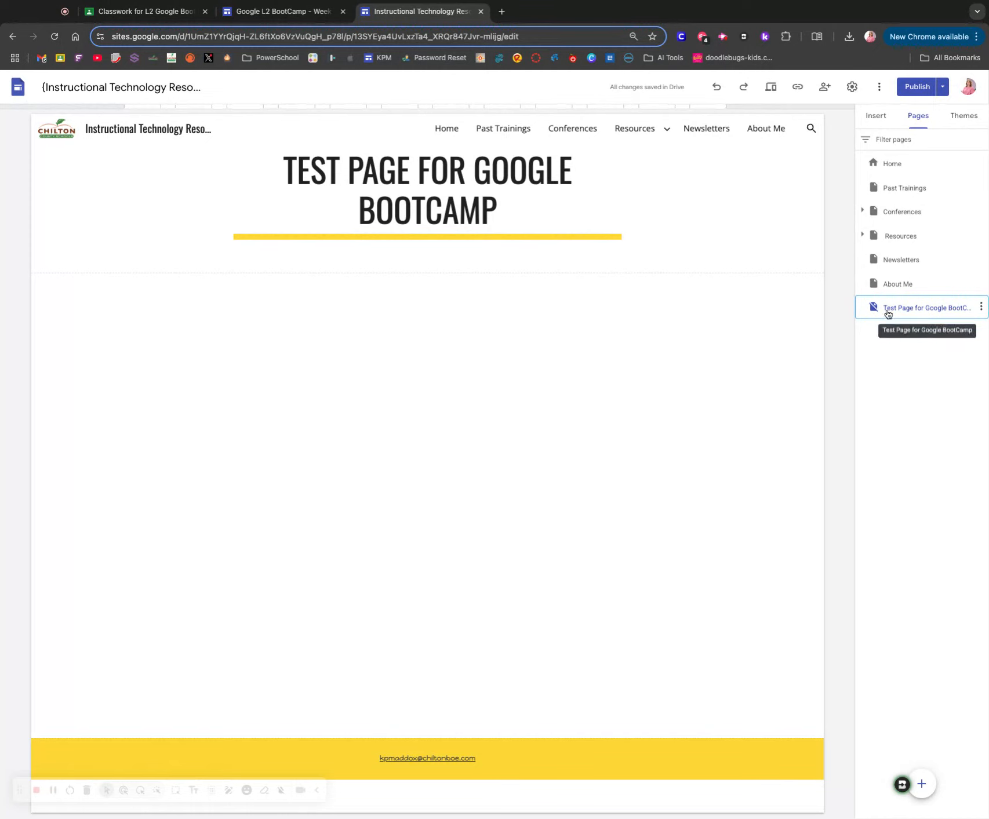
# - Show the Test Page for Google BootCamp in the site navigation, and hide it from the navigation again
pyautogui.moveTo(922, 786)
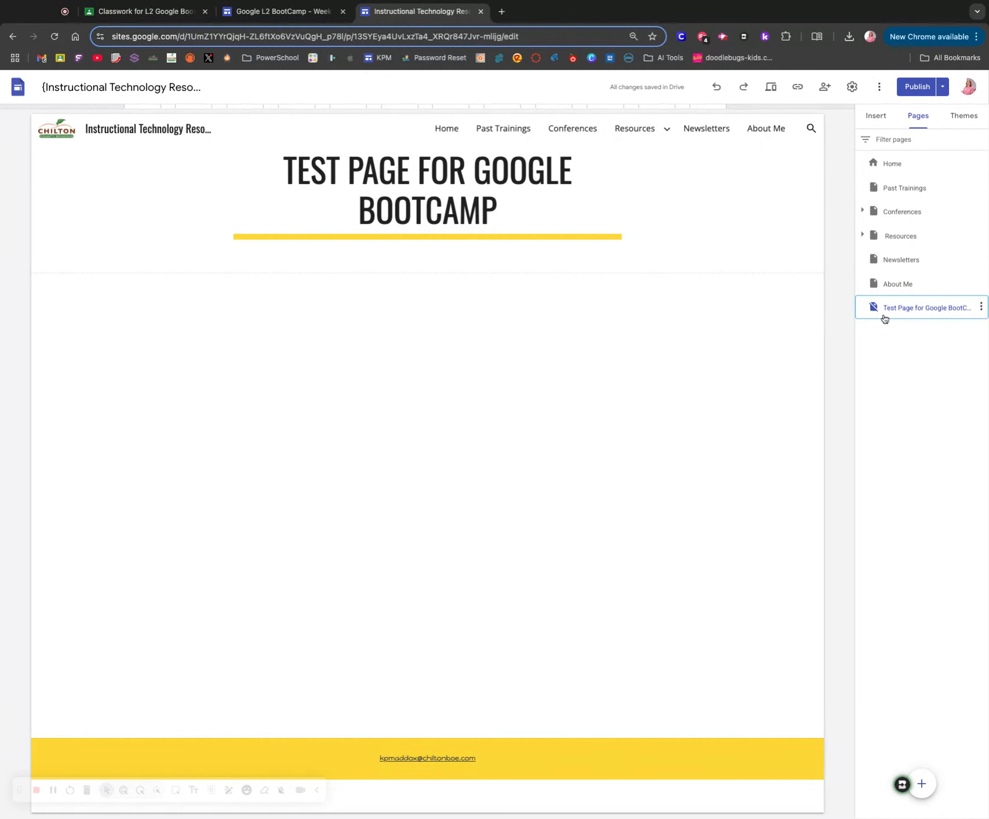
pyautogui.click(979, 308)
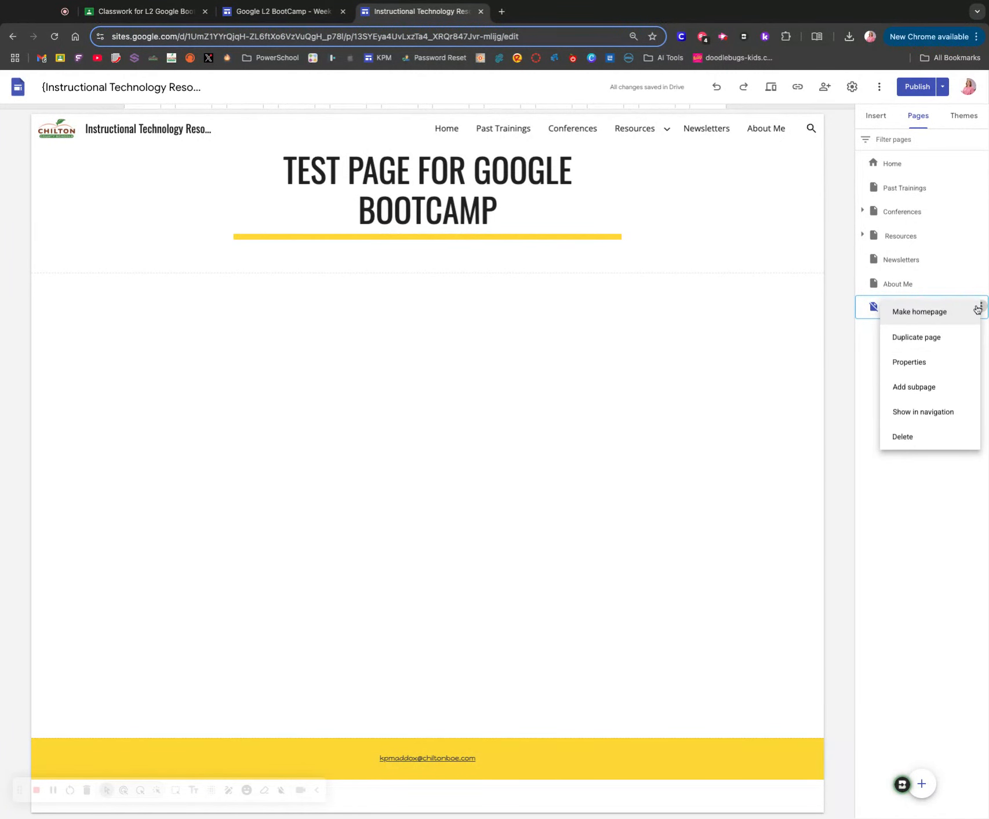
pyautogui.click(934, 413)
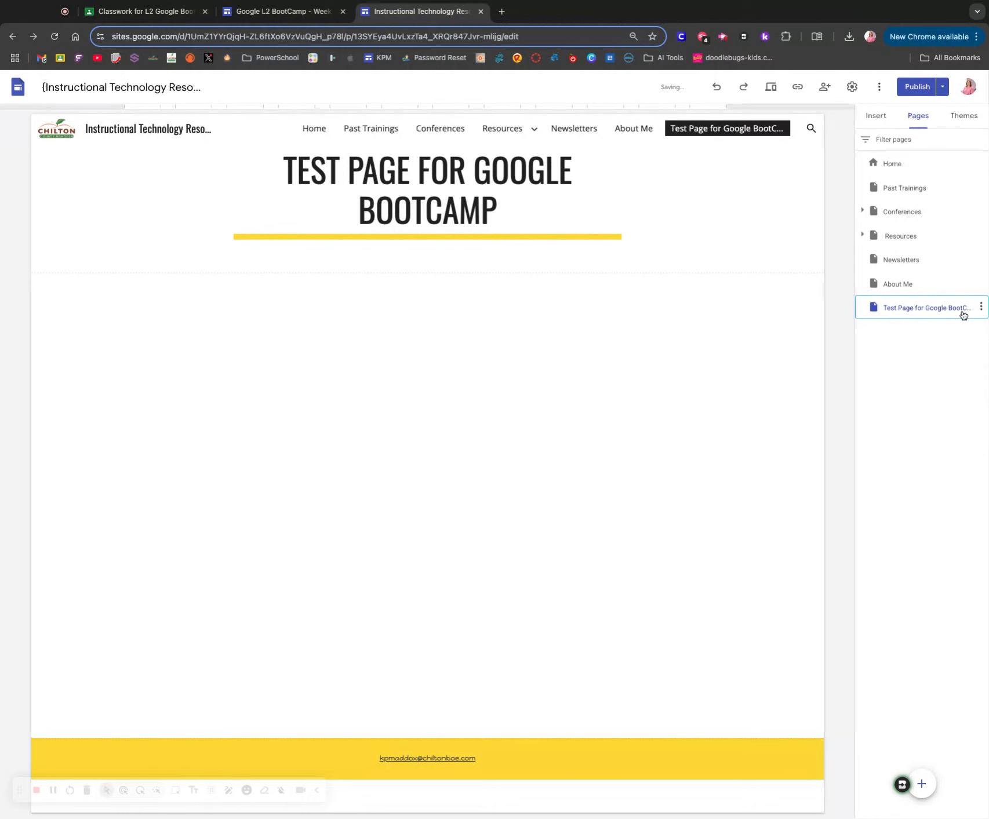
pyautogui.click(980, 308)
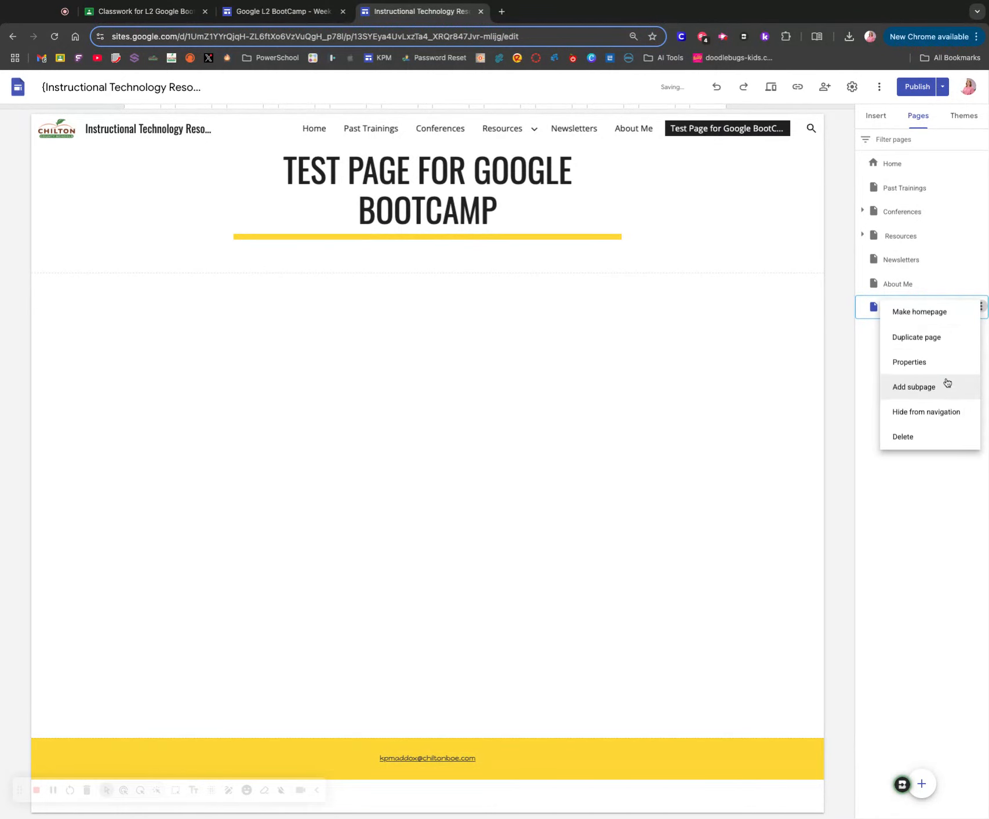
pyautogui.click(934, 412)
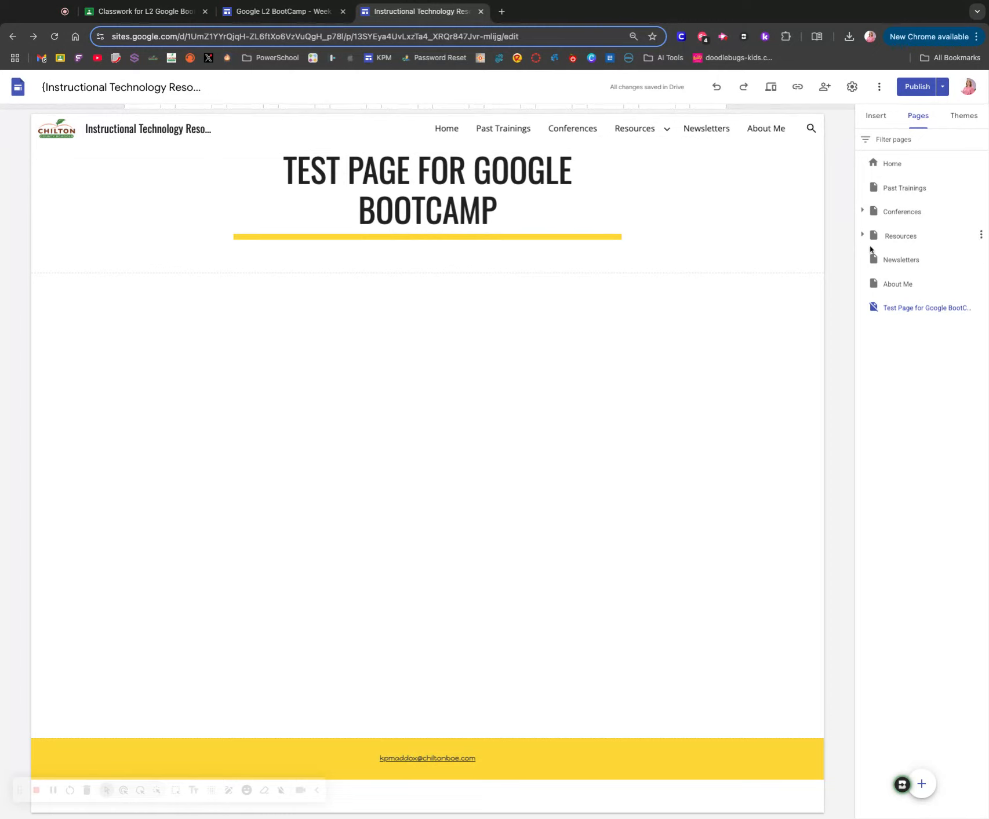
# - Review the Home page's Employee Resources section and the subpages under Resources, and return to the Test Page for Google BootCamp
pyautogui.click(890, 164)
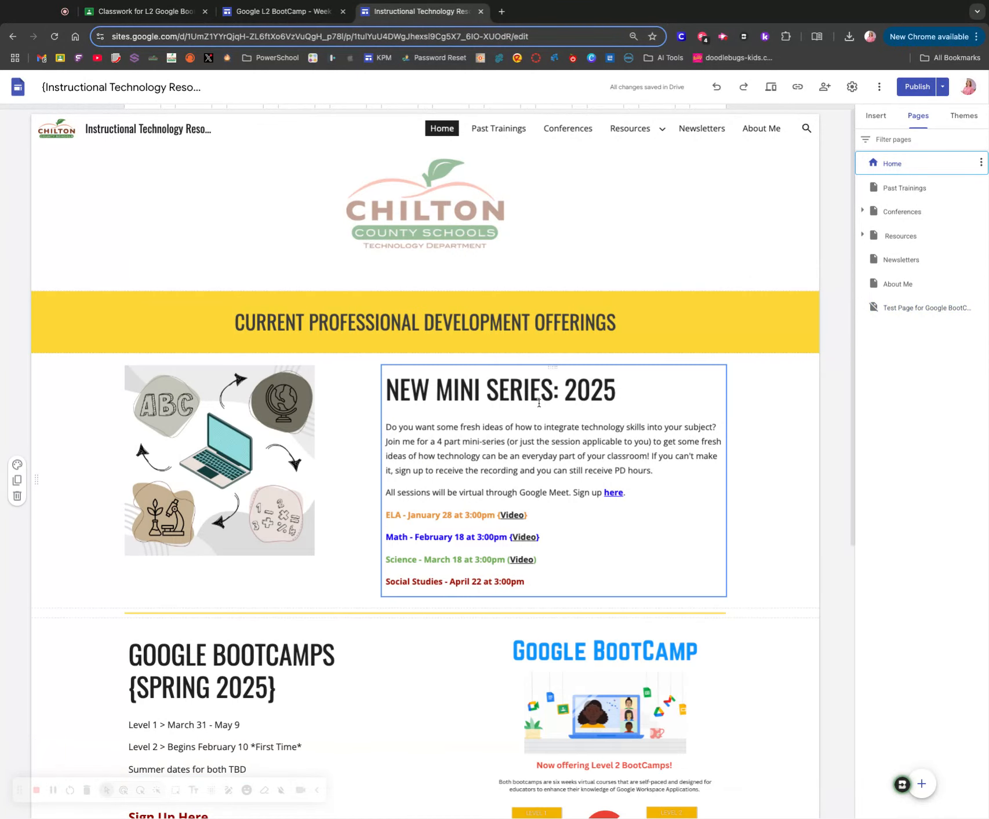
pyautogui.scroll(-8, 237, 544)
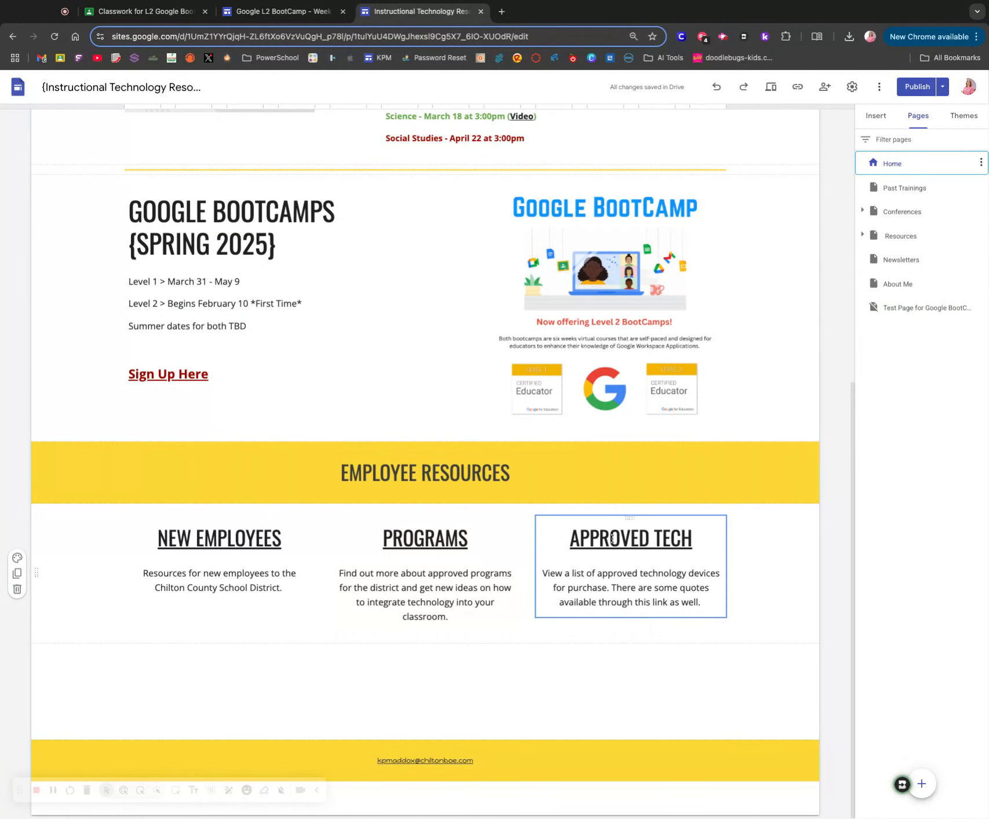
pyautogui.click(863, 235)
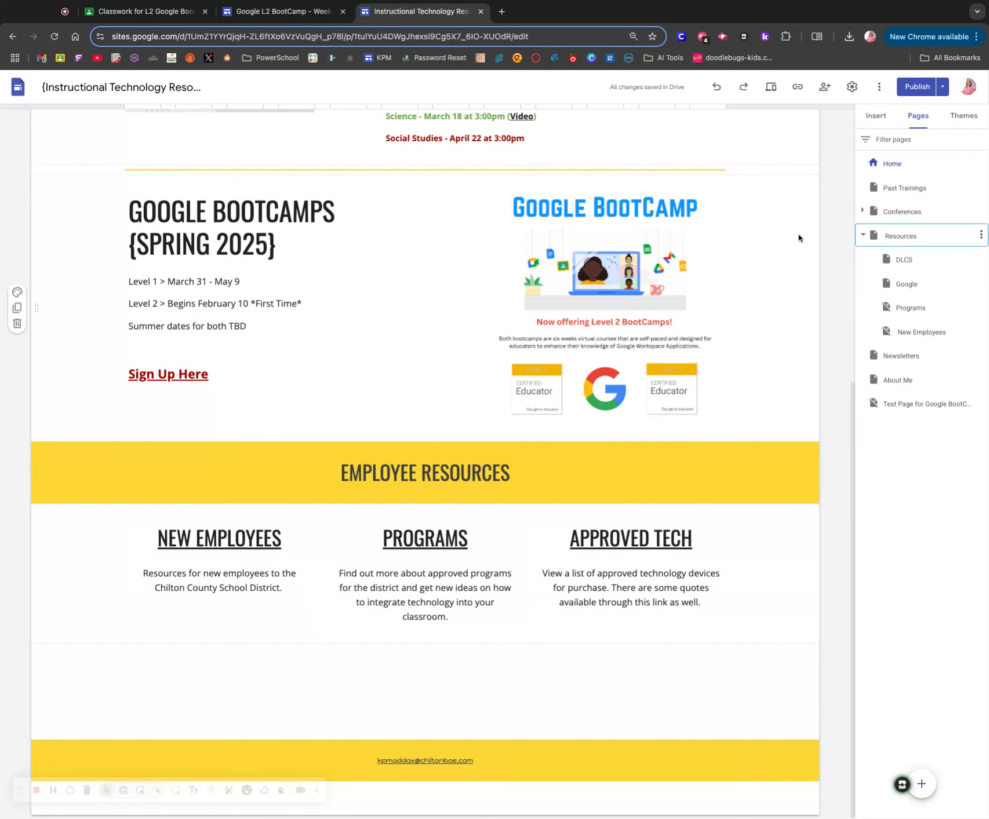
pyautogui.click(927, 408)
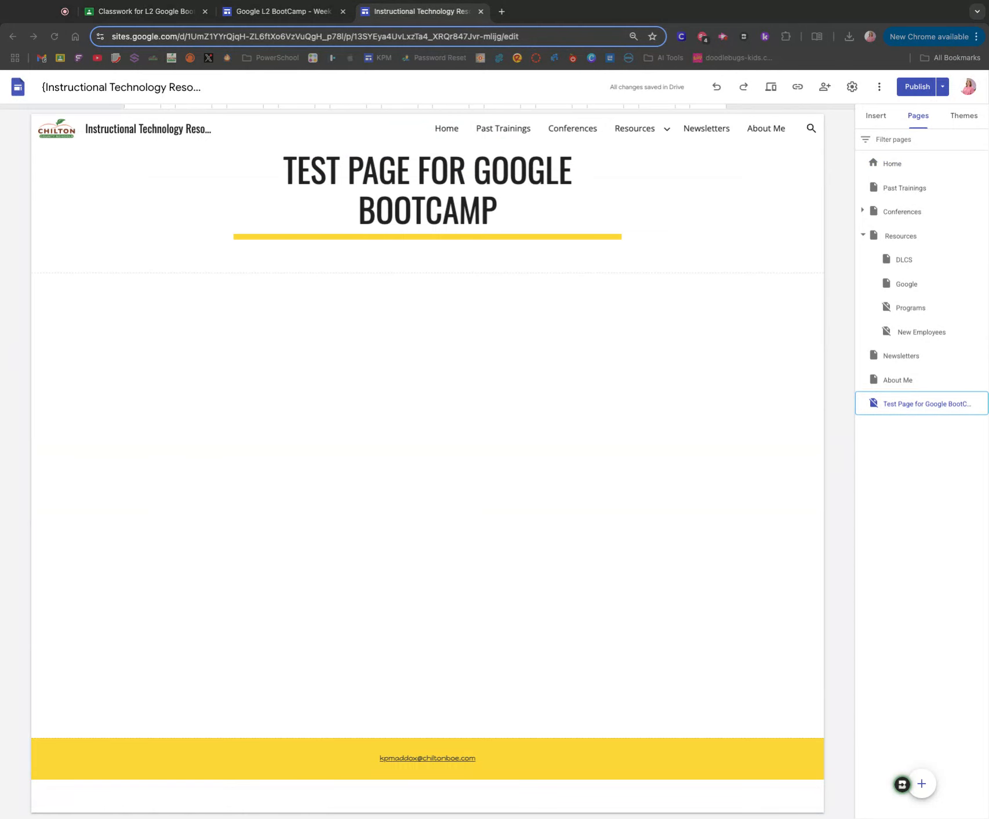
# - Bring up the Sites Help article "Make your site more accessible" and read its guidance on including alt text
pyautogui.moveTo(265, 4); pyautogui.dragTo(414, 18)
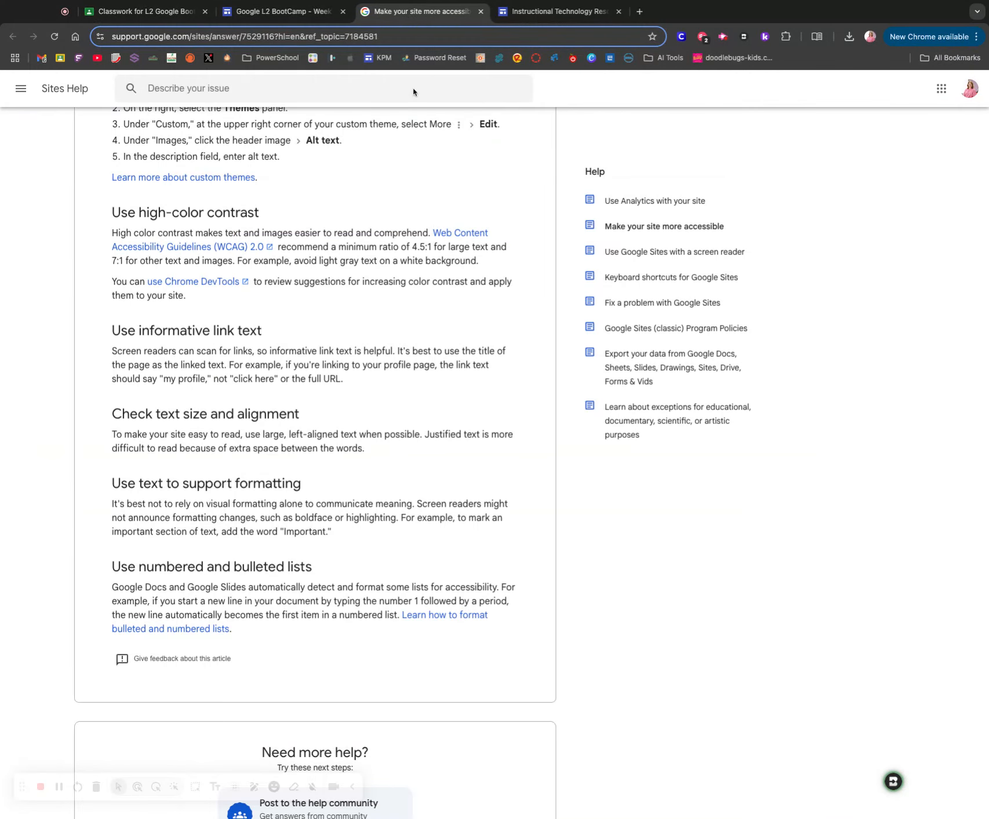
pyautogui.scroll(10, 264, 279)
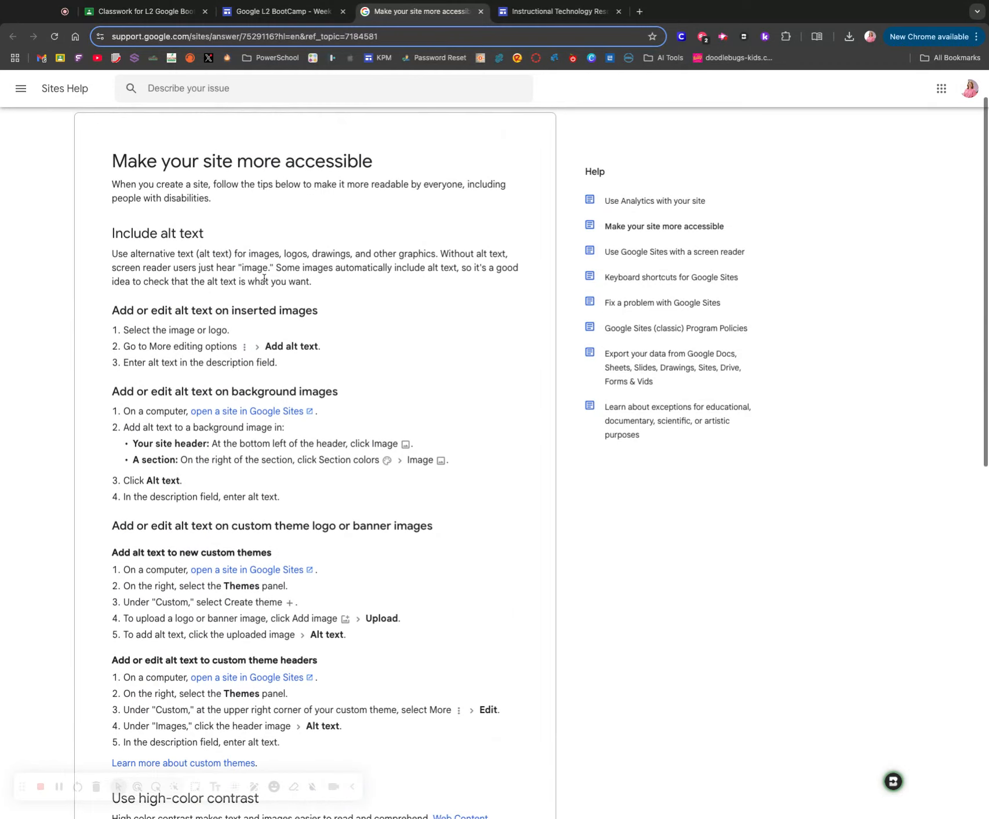
pyautogui.scroll(2, 263, 278)
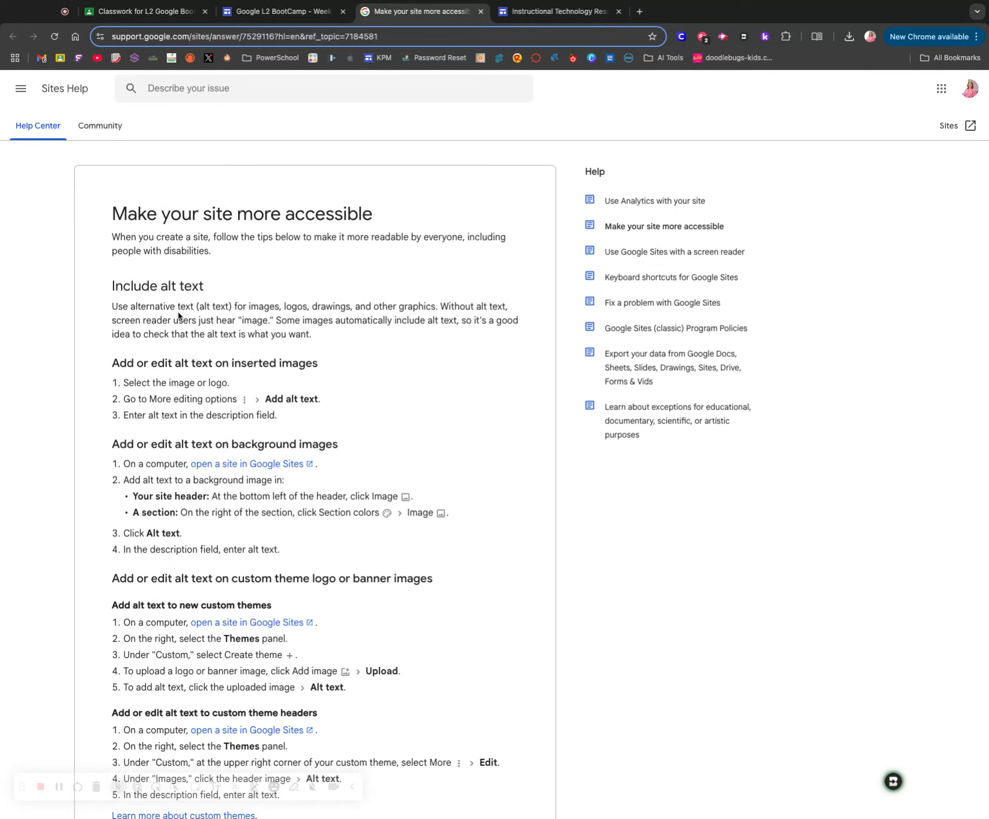
pyautogui.moveTo(161, 287); pyautogui.dragTo(204, 287)
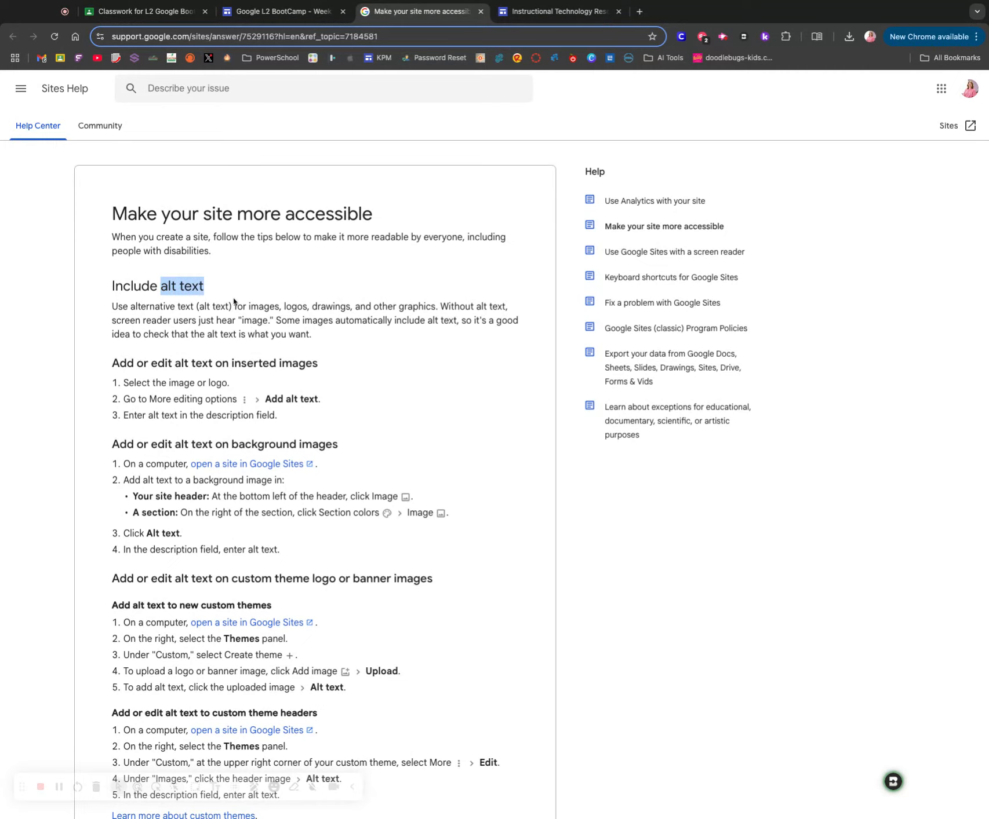
pyautogui.scroll(-1, 233, 301)
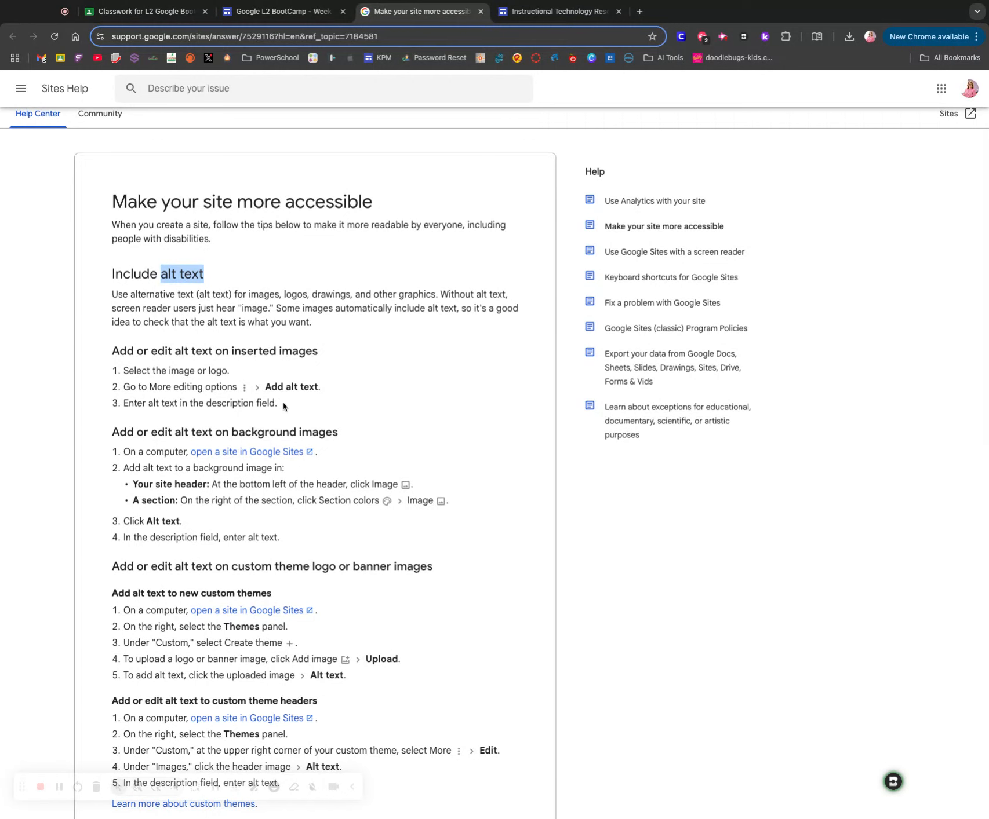
# - Examine the remaining accessibility tips in the article, highlighting the informative link text section and its profile page example
pyautogui.scroll(-4, 279, 405)
pyautogui.scroll(-4, 278, 405)
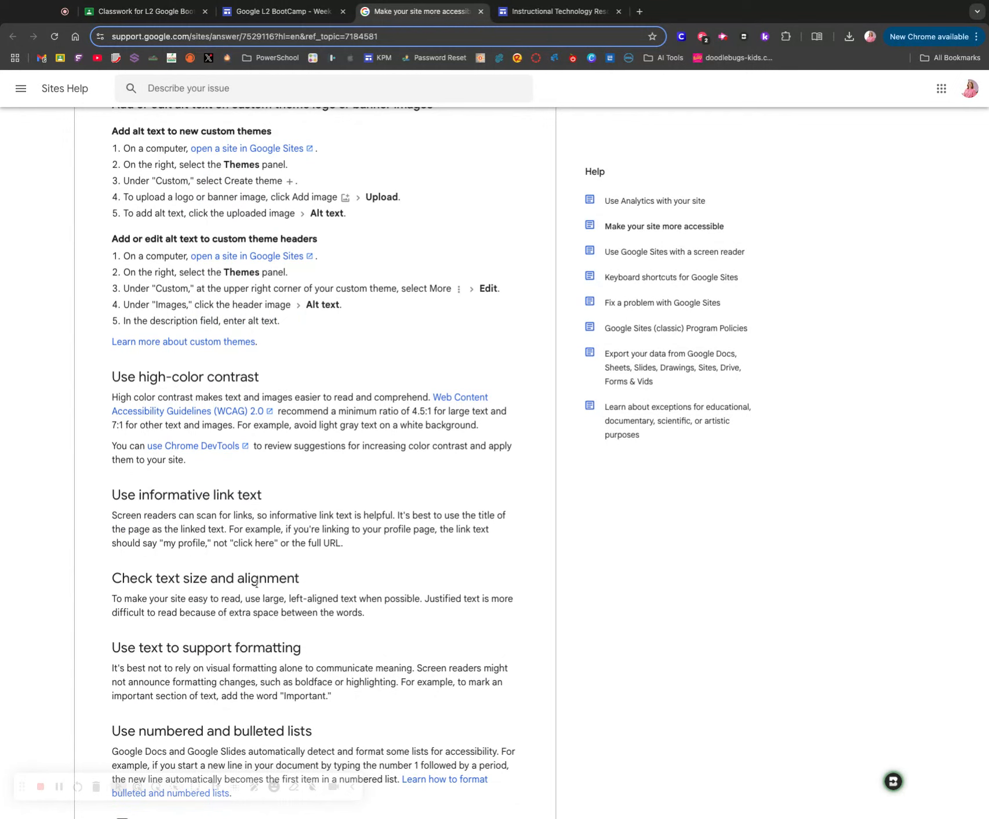
pyautogui.scroll(-4, 256, 582)
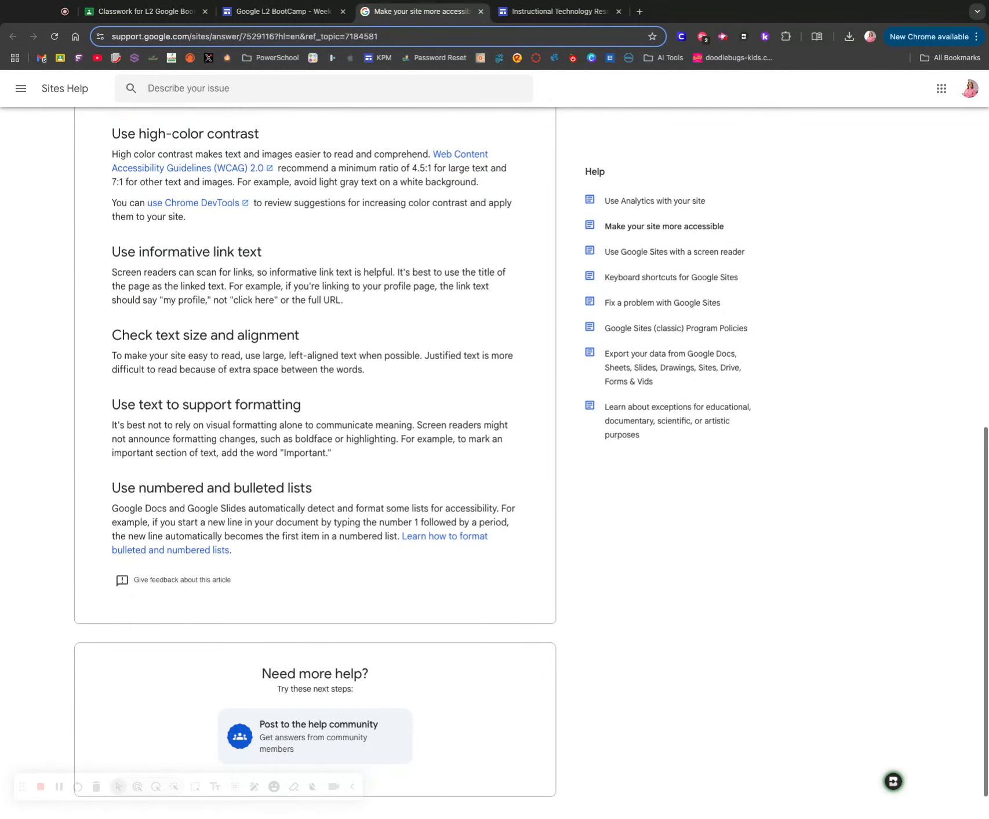
pyautogui.scroll(2, 256, 582)
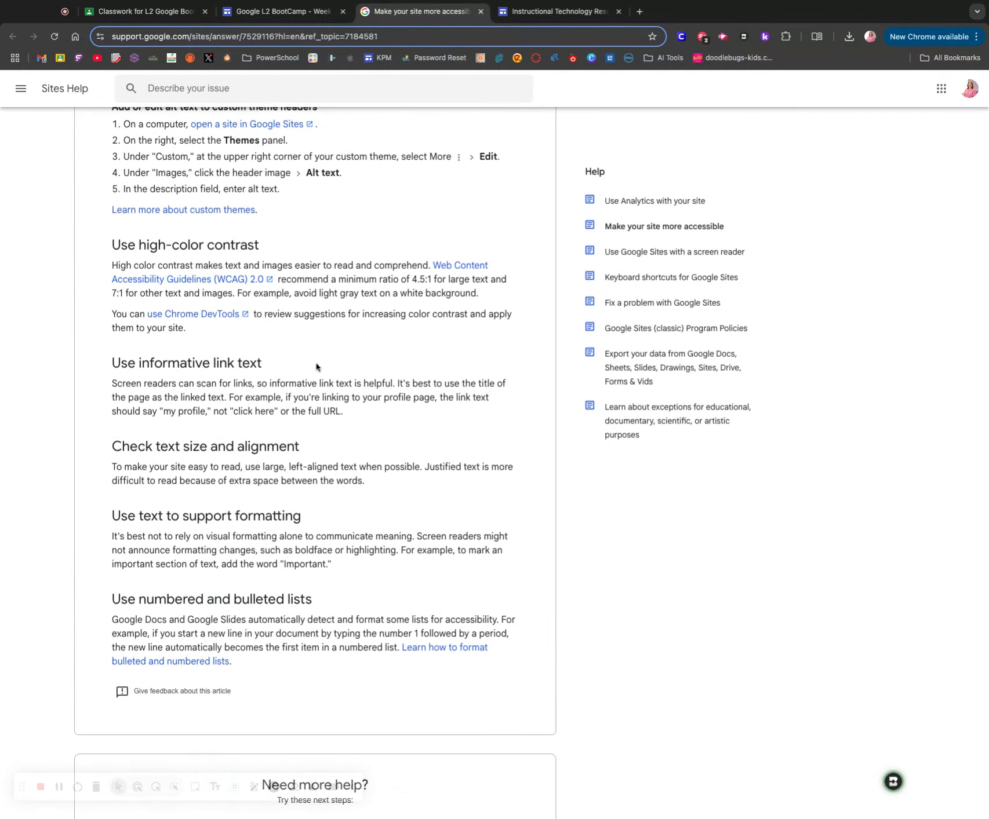
pyautogui.scroll(2, 316, 367)
pyautogui.moveTo(145, 466); pyautogui.dragTo(305, 470)
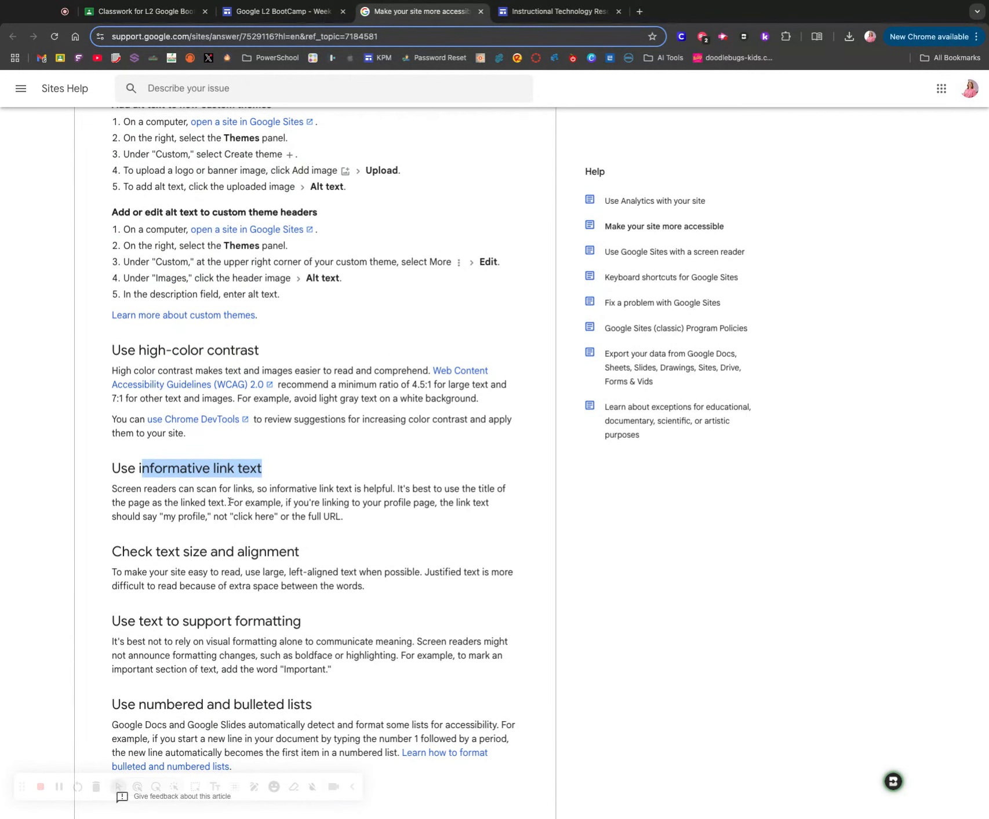
pyautogui.click(231, 504)
pyautogui.moveTo(230, 503)
pyautogui.mouseDown()
pyautogui.moveTo(407, 504)
pyautogui.moveTo(345, 517)
pyautogui.mouseUp()
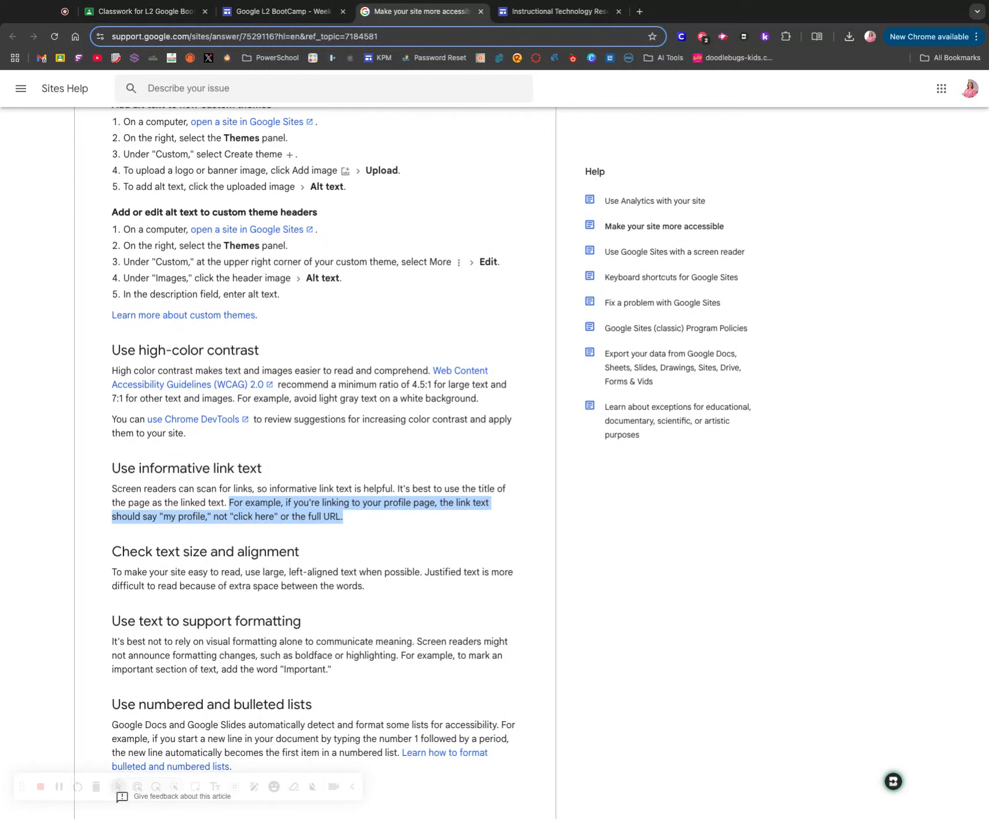
# - Recheck the Week 6 Sites task, and replace the test page's title with MY CLASS SITE in the site editor
pyautogui.click(287, 11)
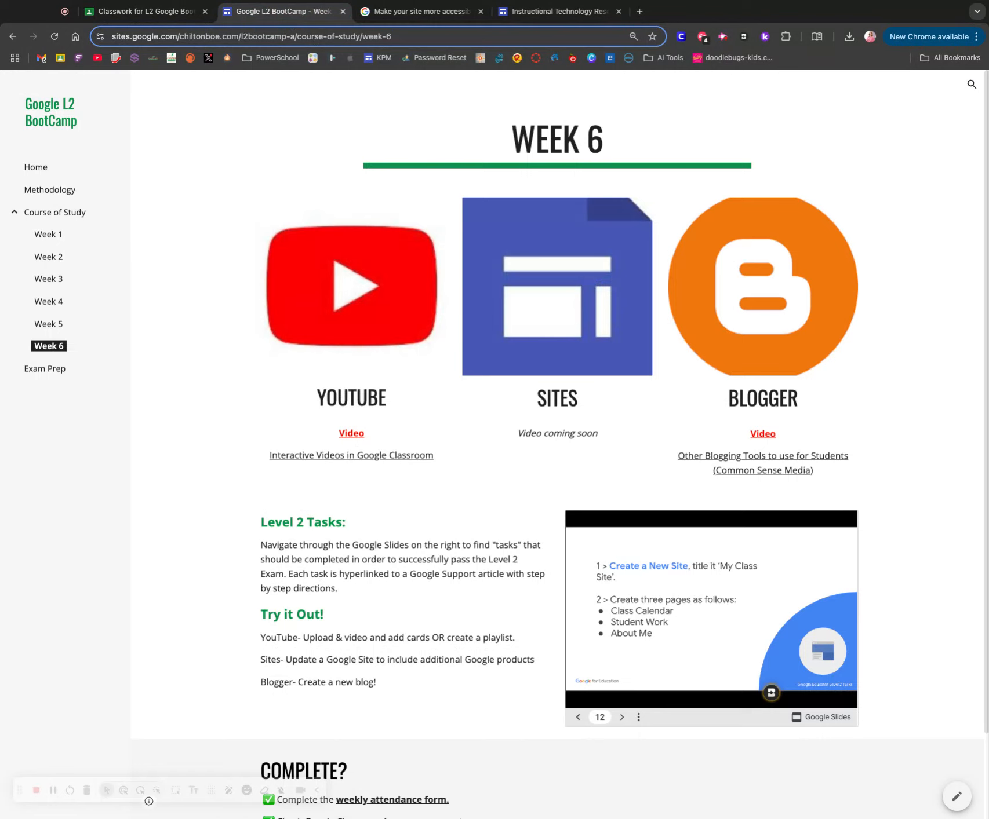
pyautogui.click(529, 13)
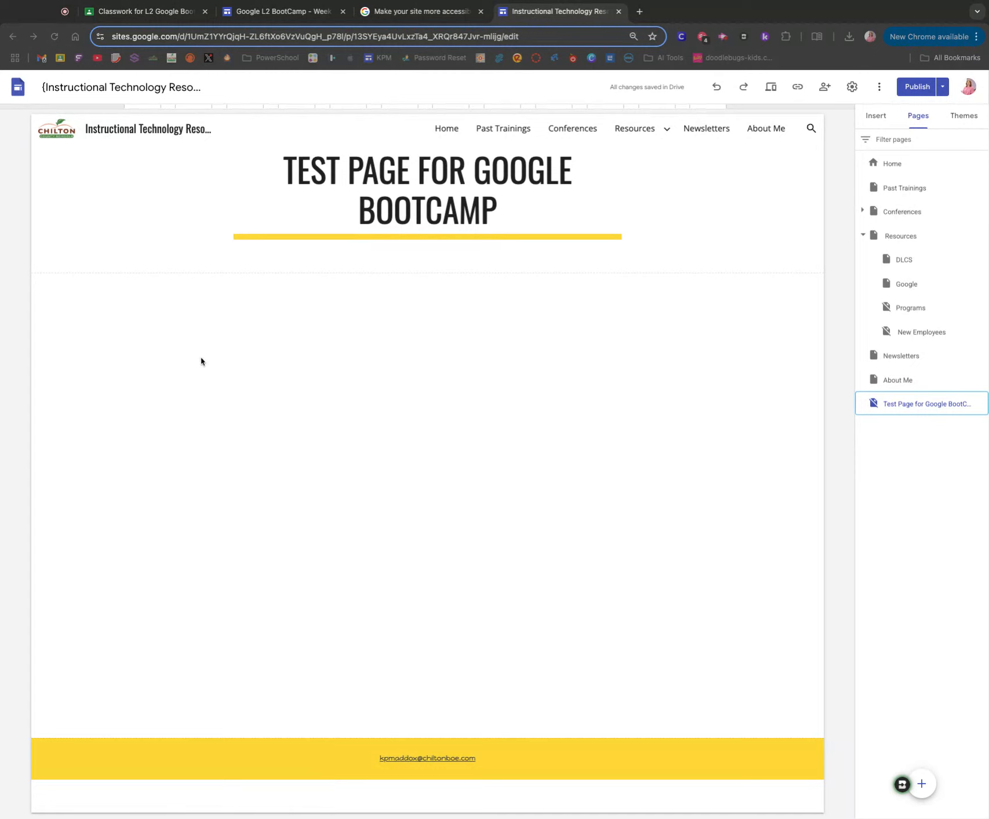
pyautogui.click(473, 196)
pyautogui.doubleClick(455, 197)
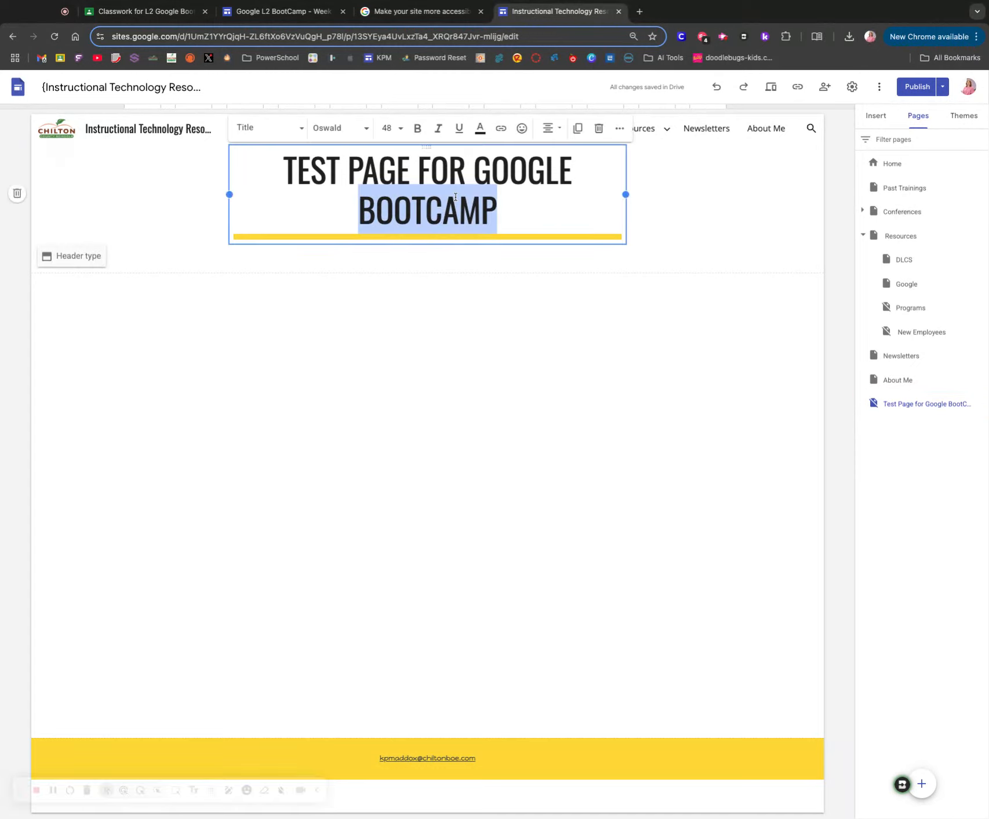
pyautogui.moveTo(458, 198); pyautogui.dragTo(520, 207)
pyautogui.press('super+a')
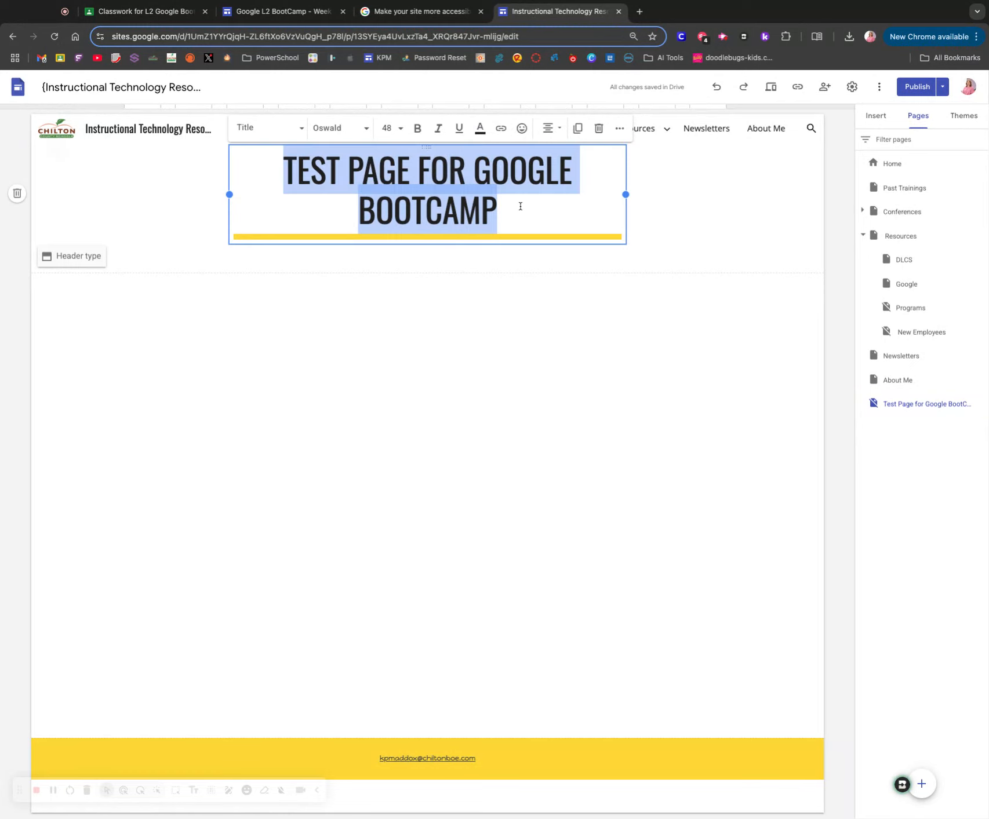
pyautogui.write('MY CLASS SITE')
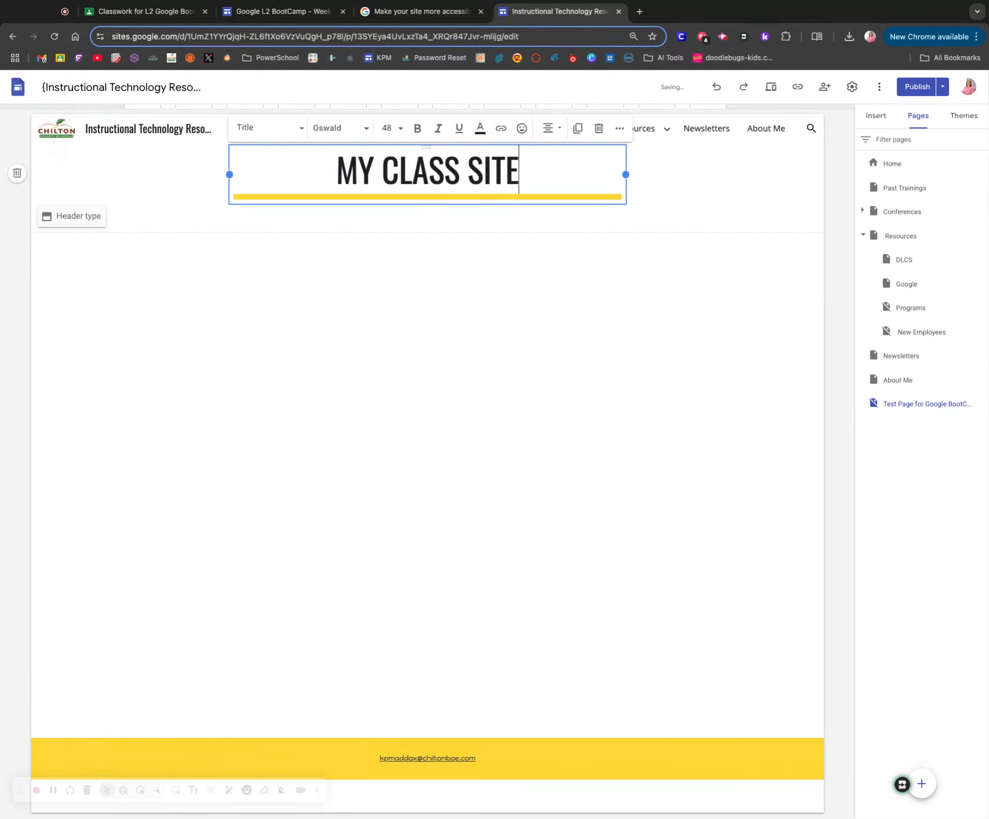
pyautogui.click(355, 324)
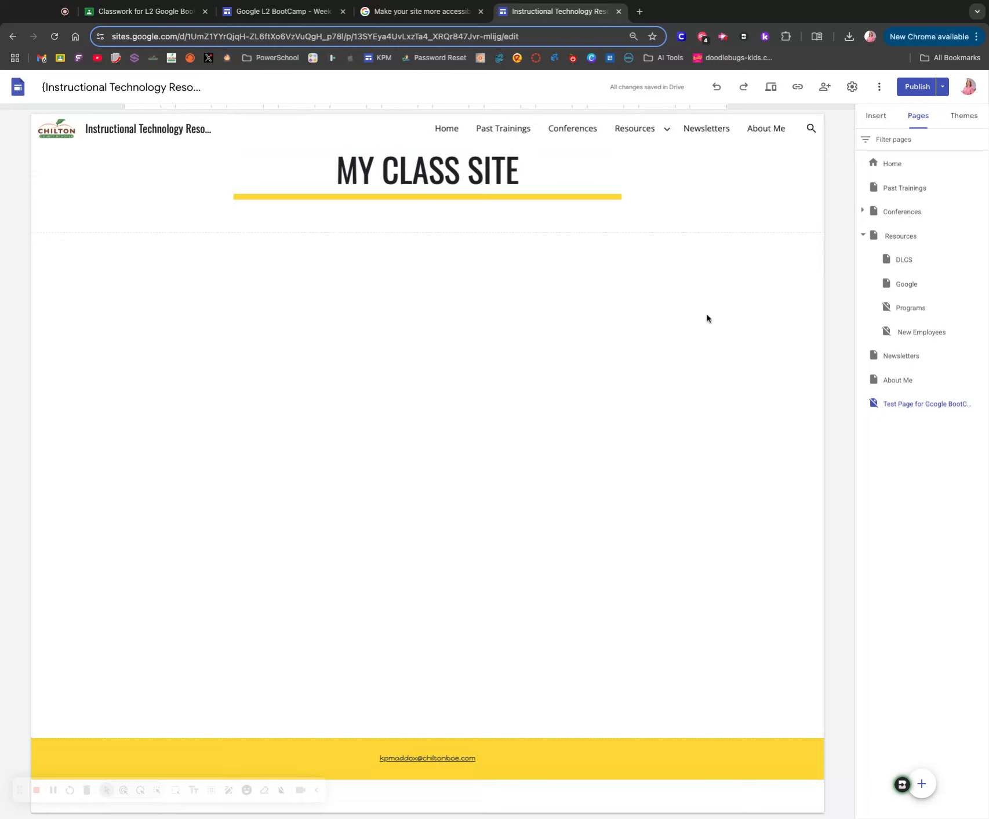
# - Insert the Google Boot Camp calendar onto the page beneath the MY CLASS SITE title
pyautogui.click(875, 116)
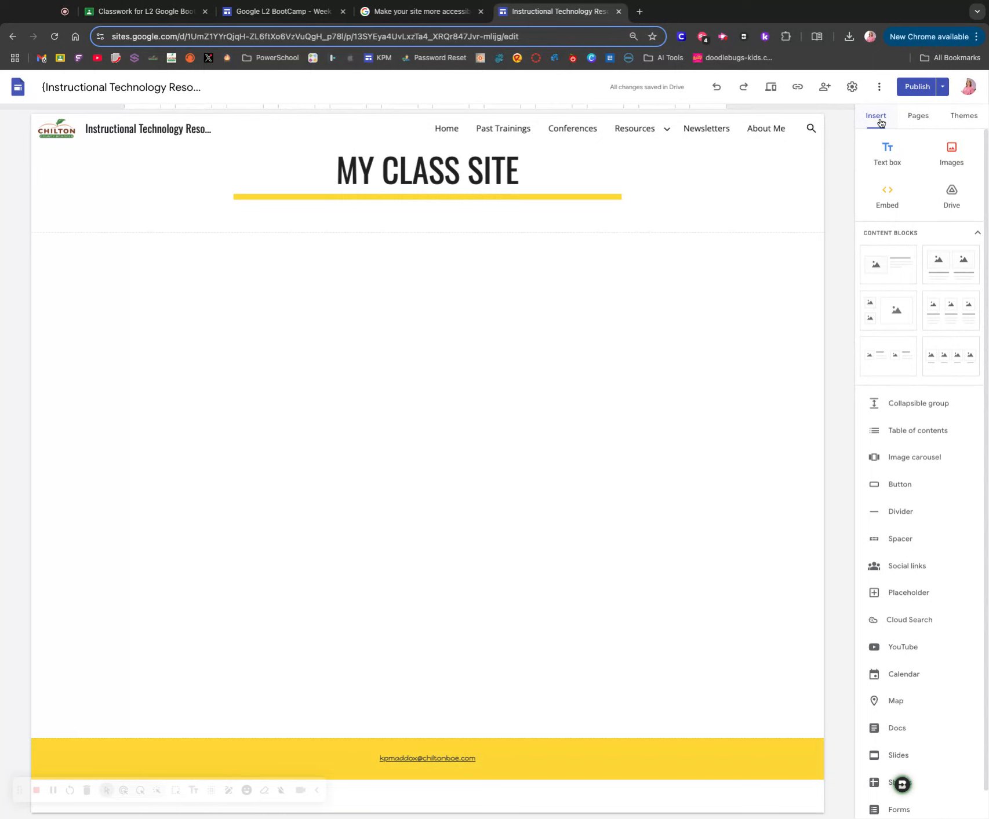
pyautogui.click(898, 676)
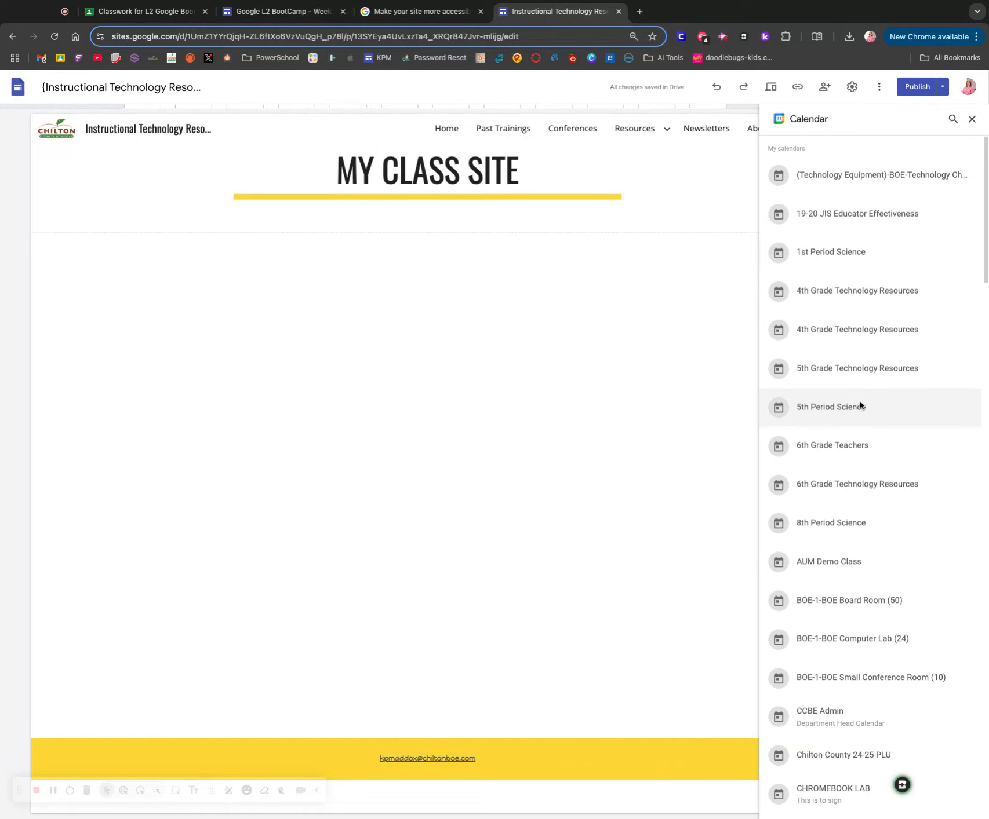
pyautogui.scroll(-3, 860, 406)
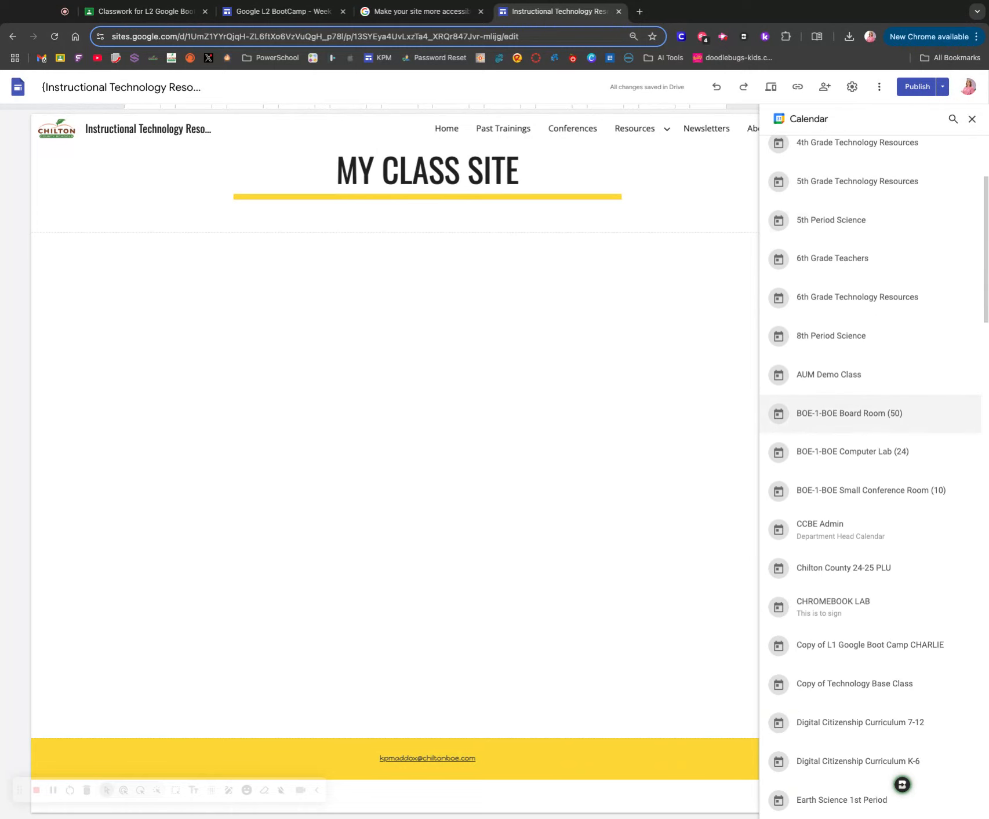
pyautogui.scroll(-3, 869, 409)
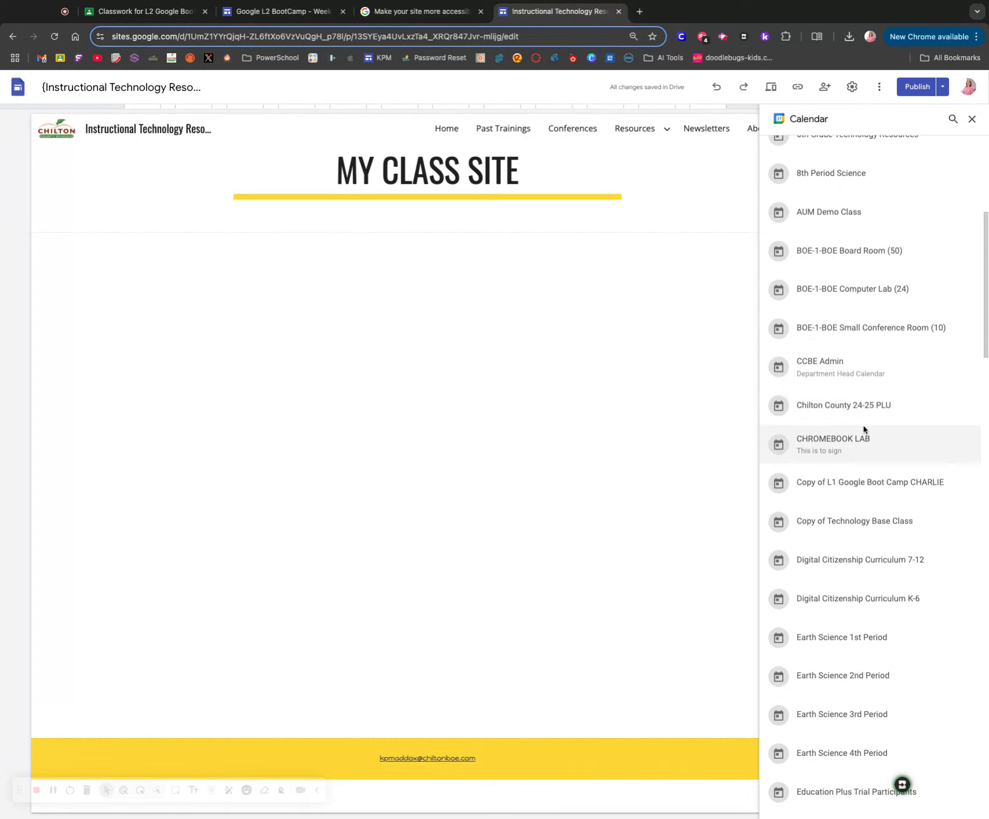
pyautogui.scroll(6, 866, 431)
pyautogui.scroll(-8, 865, 432)
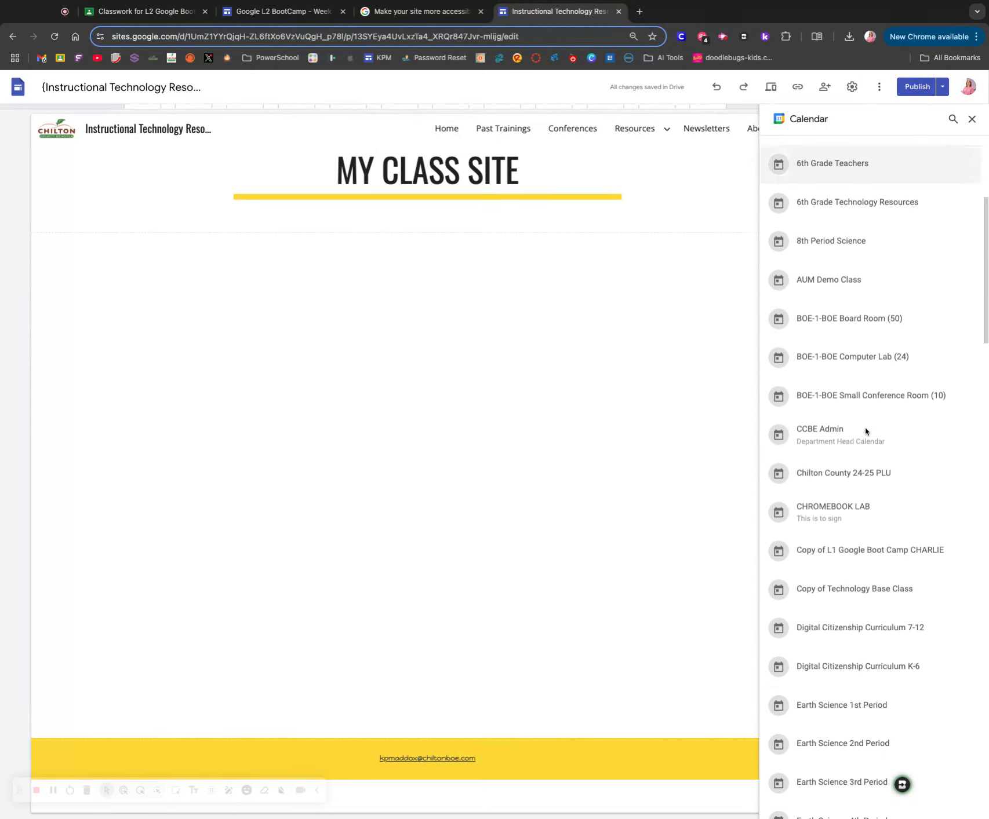
pyautogui.scroll(-5, 851, 406)
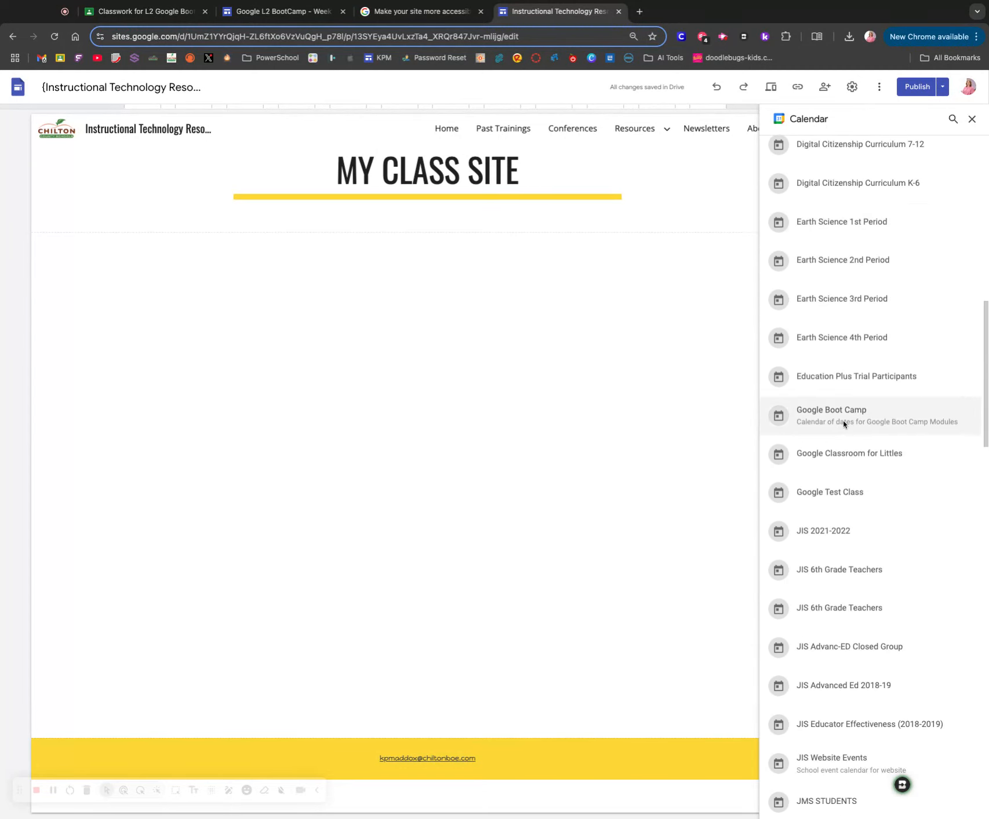
pyautogui.click(850, 422)
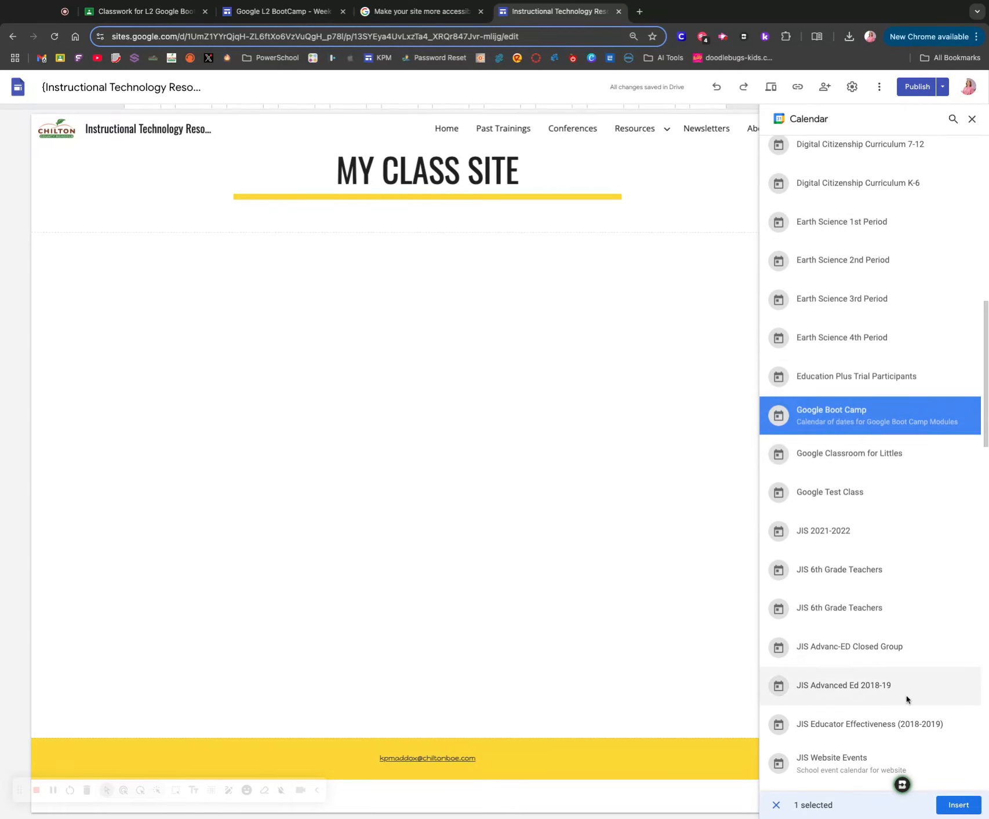
pyautogui.click(960, 807)
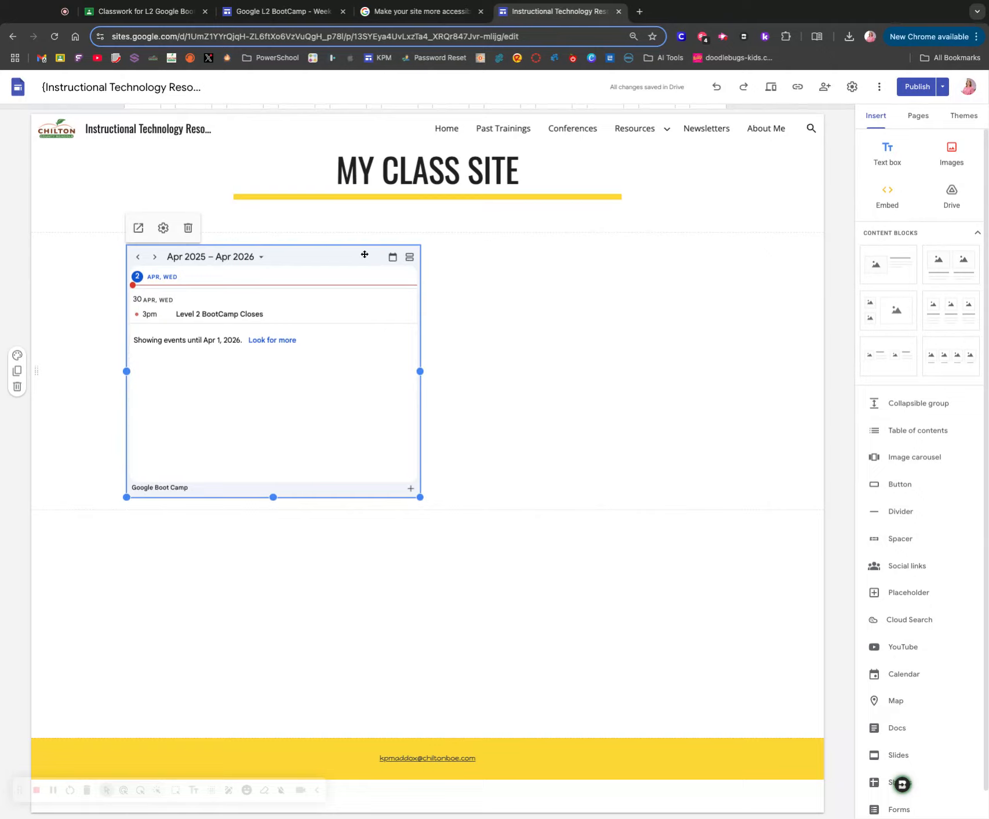
# - Try the Month, Week and Agenda view modes in the embedded calendar's settings, and apply Month
pyautogui.click(163, 228)
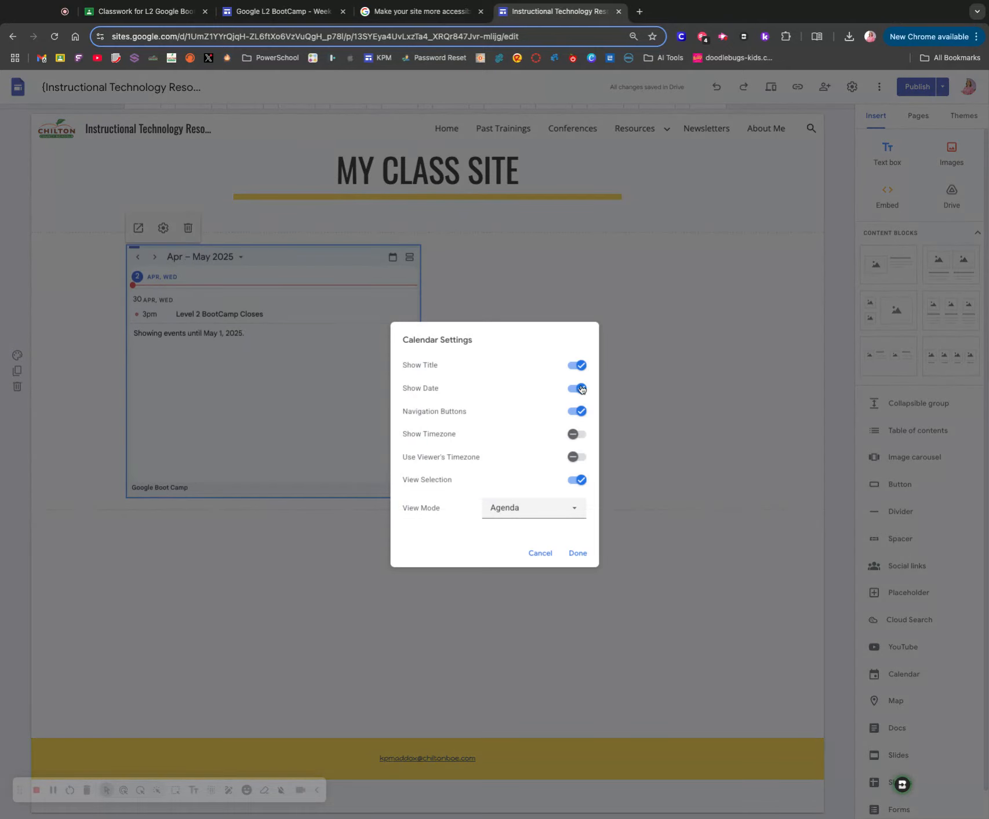
pyautogui.click(547, 516)
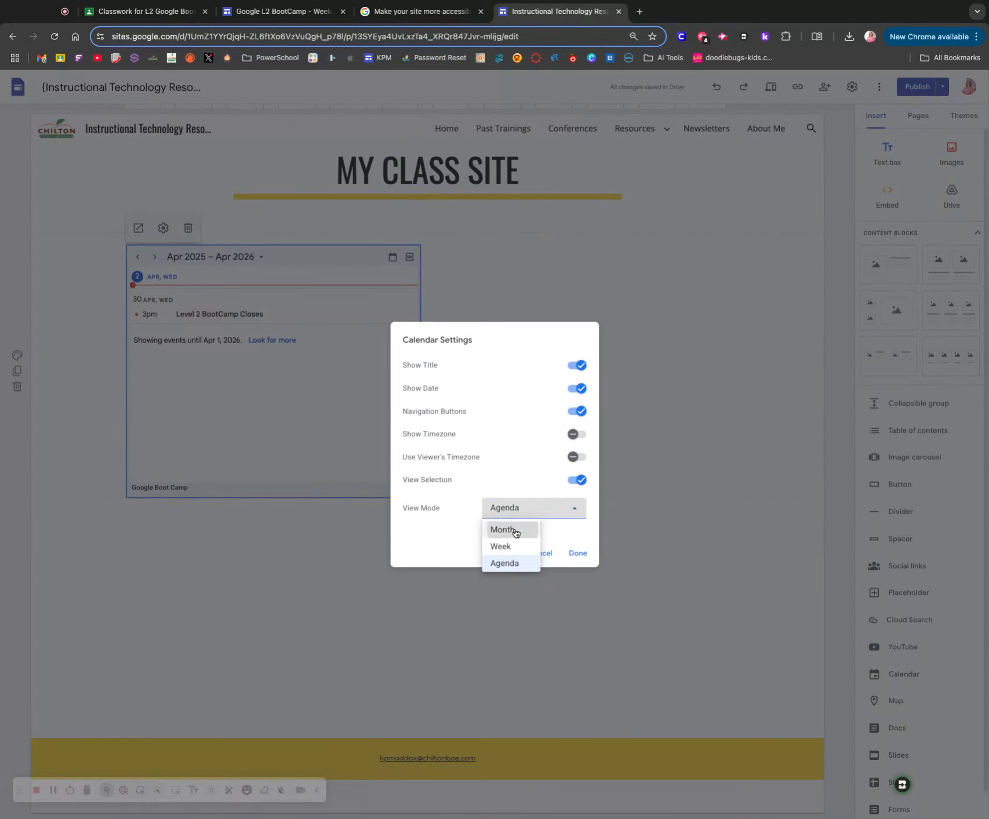
pyautogui.click(497, 529)
pyautogui.click(528, 507)
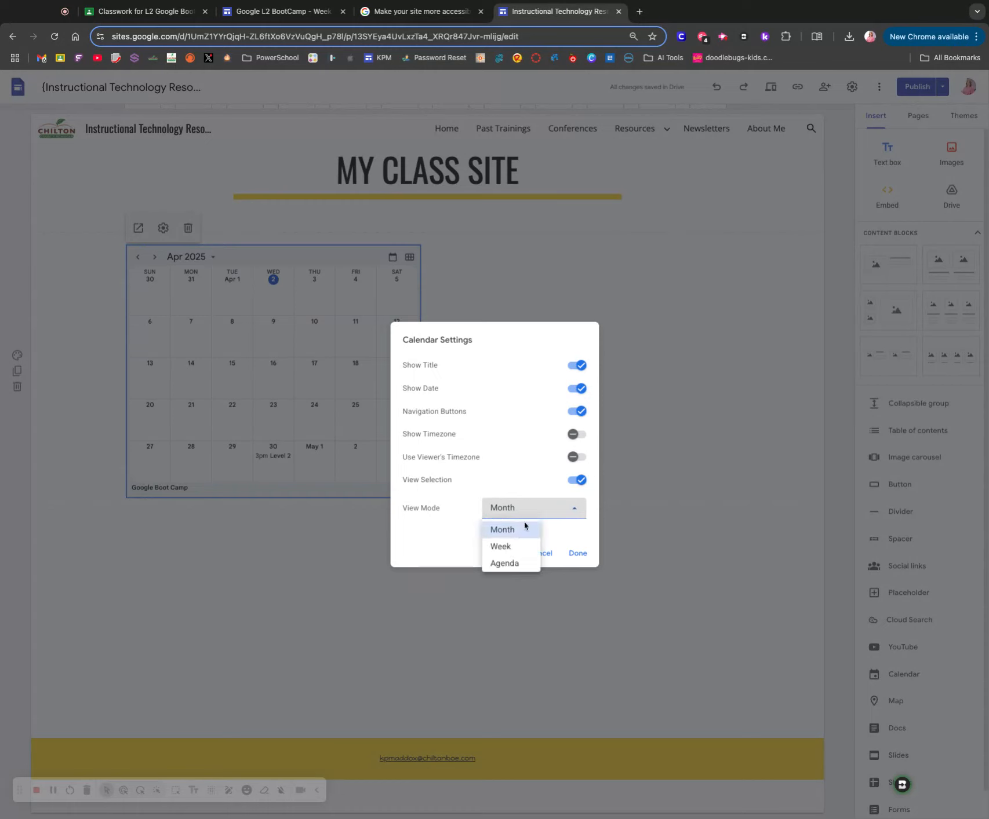
pyautogui.click(515, 547)
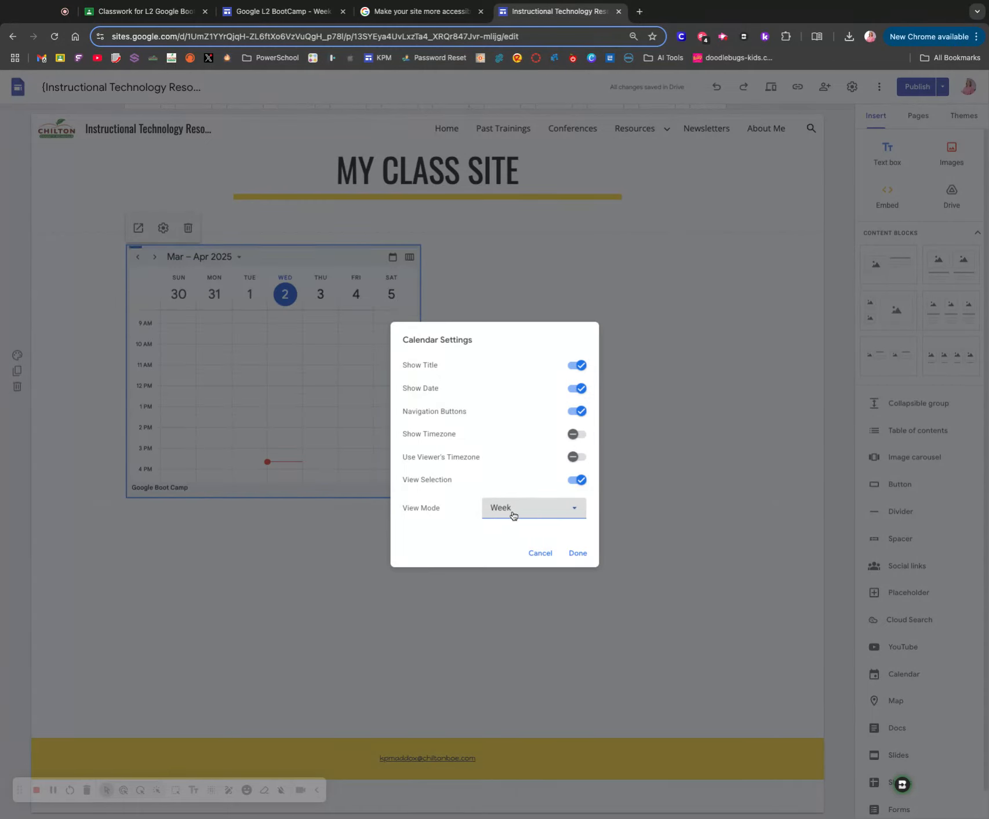
pyautogui.click(512, 515)
pyautogui.click(505, 562)
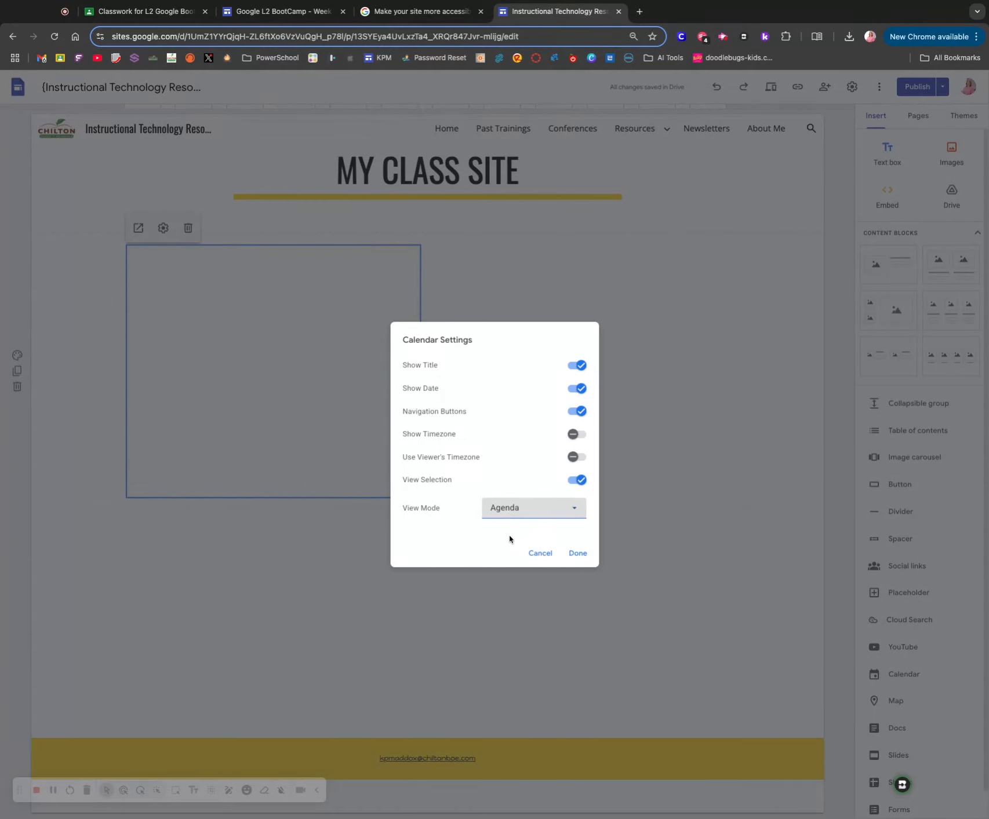
pyautogui.click(516, 514)
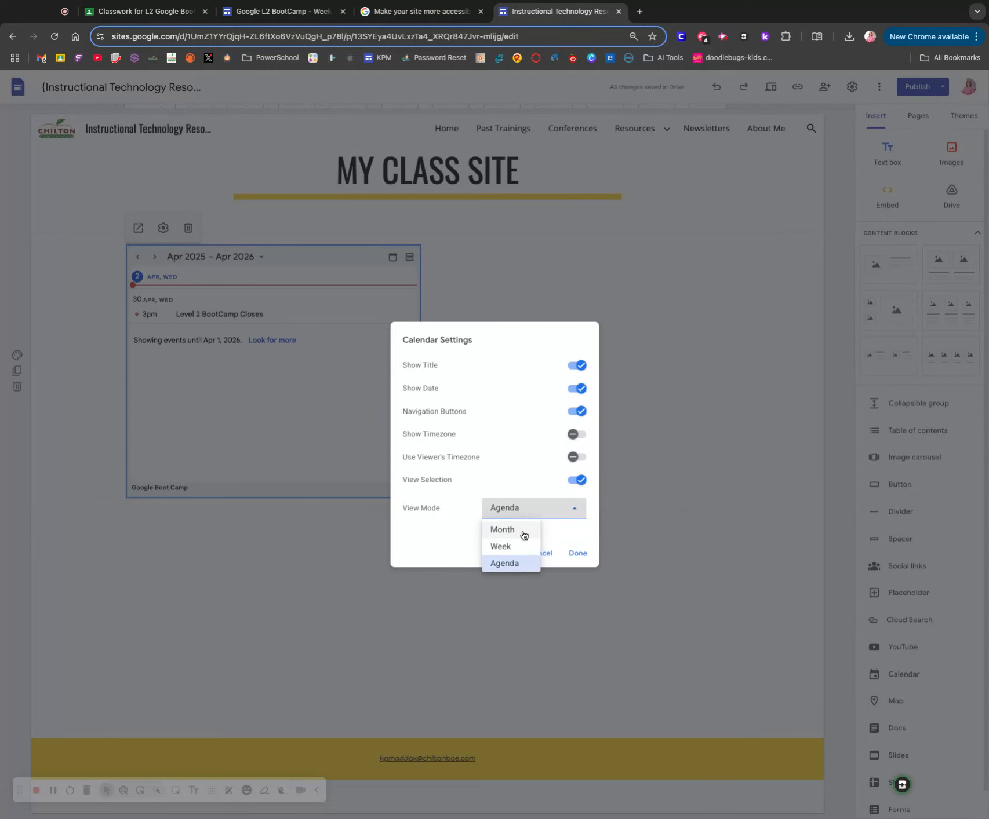
pyautogui.click(520, 528)
pyautogui.click(581, 563)
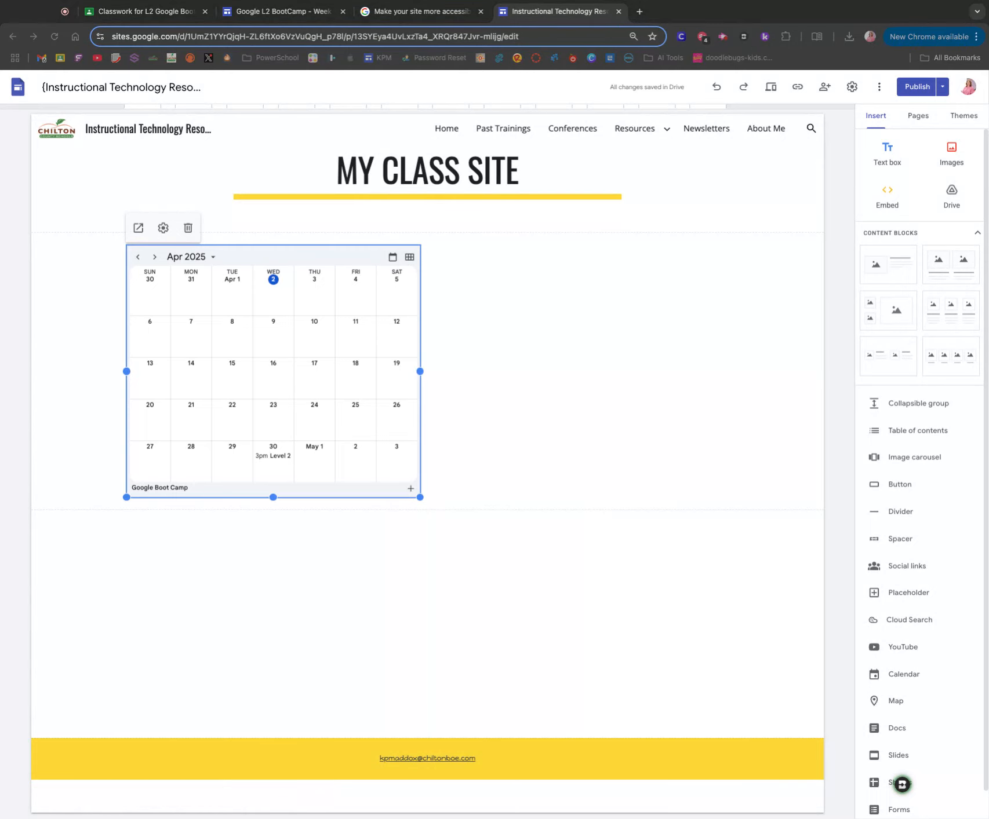
pyautogui.click(71, 449)
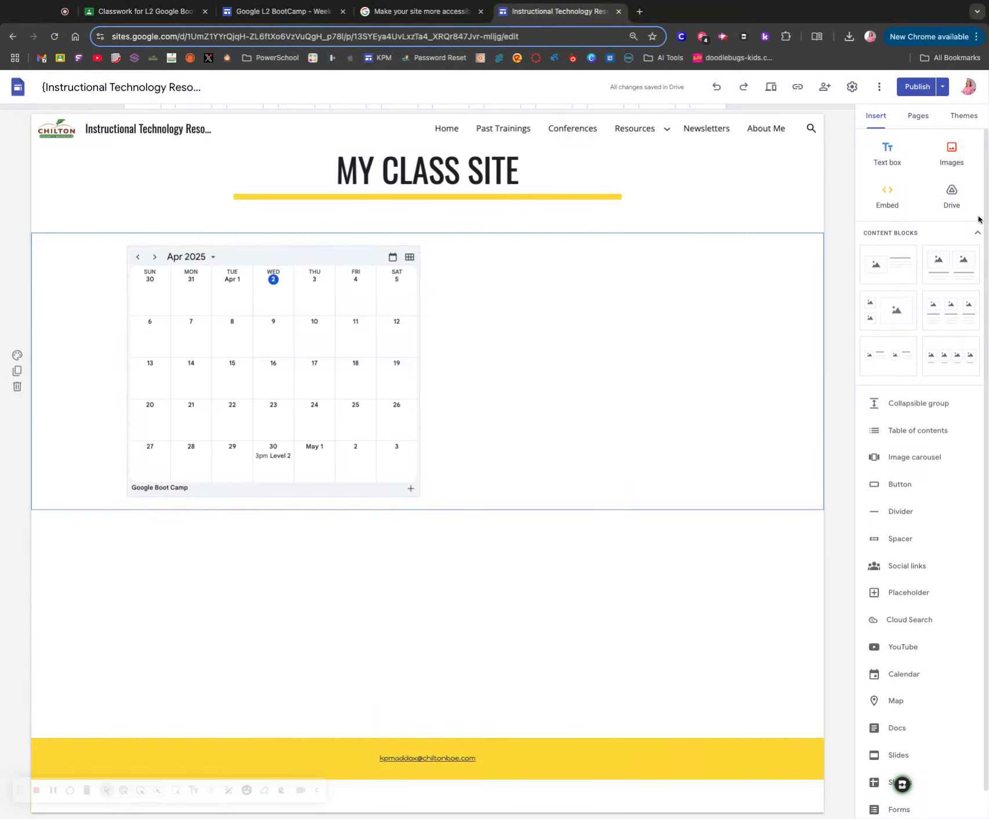
# - Insert the Week 5 cover image below the calendar and give it the alt text "Week 5: Sheets, Meet, & Geo Tools cover page"
pyautogui.click(951, 154)
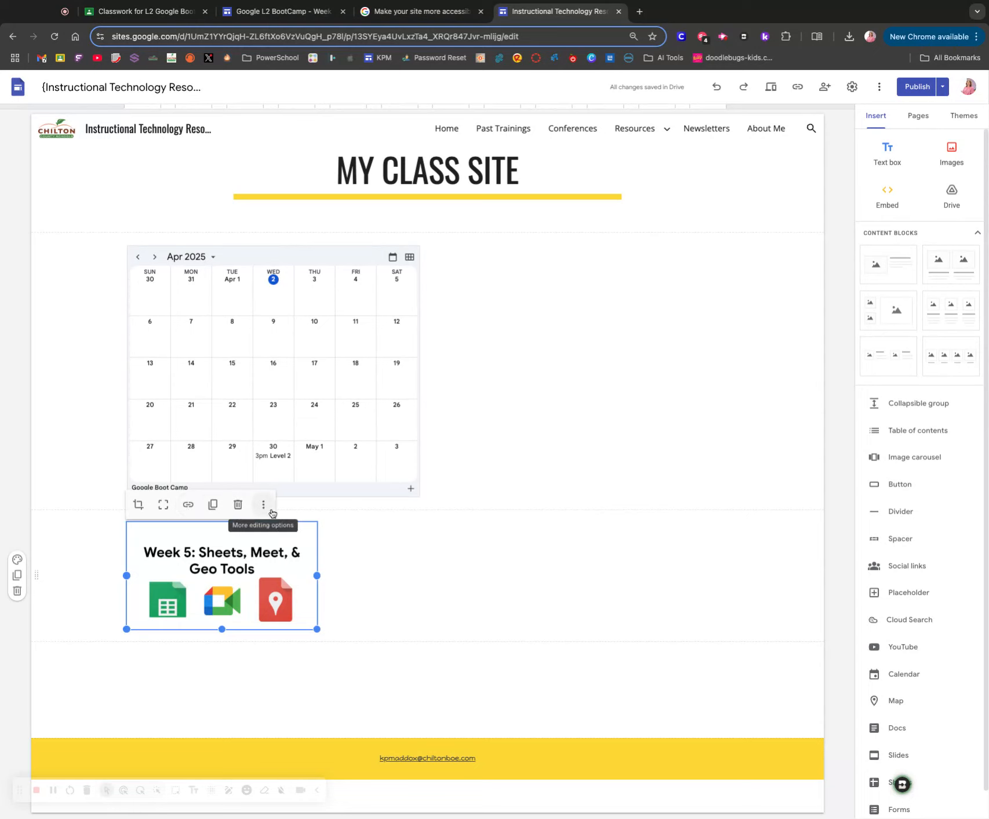
pyautogui.click(263, 505)
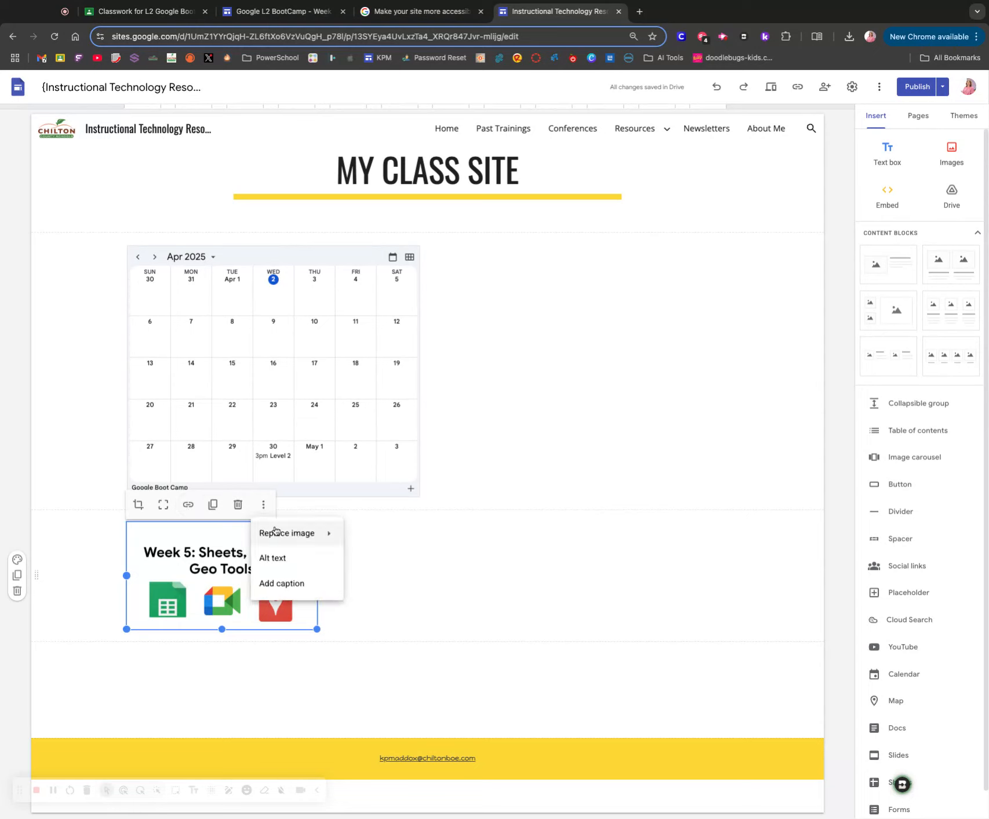
pyautogui.click(295, 566)
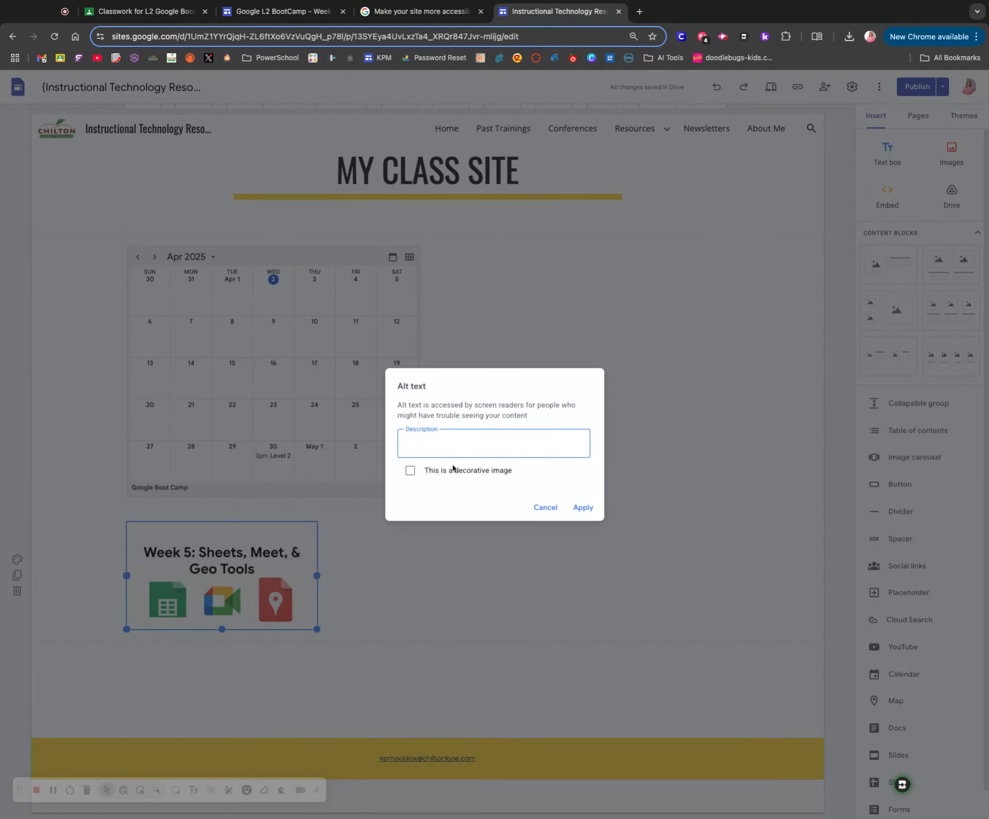
pyautogui.write('Week 5: Sheets, MEe')
pyautogui.press('BackSpace')
pyautogui.press('BackSpace')
pyautogui.press('BackSpace')
pyautogui.write('eet, & Geo Tools cover page')
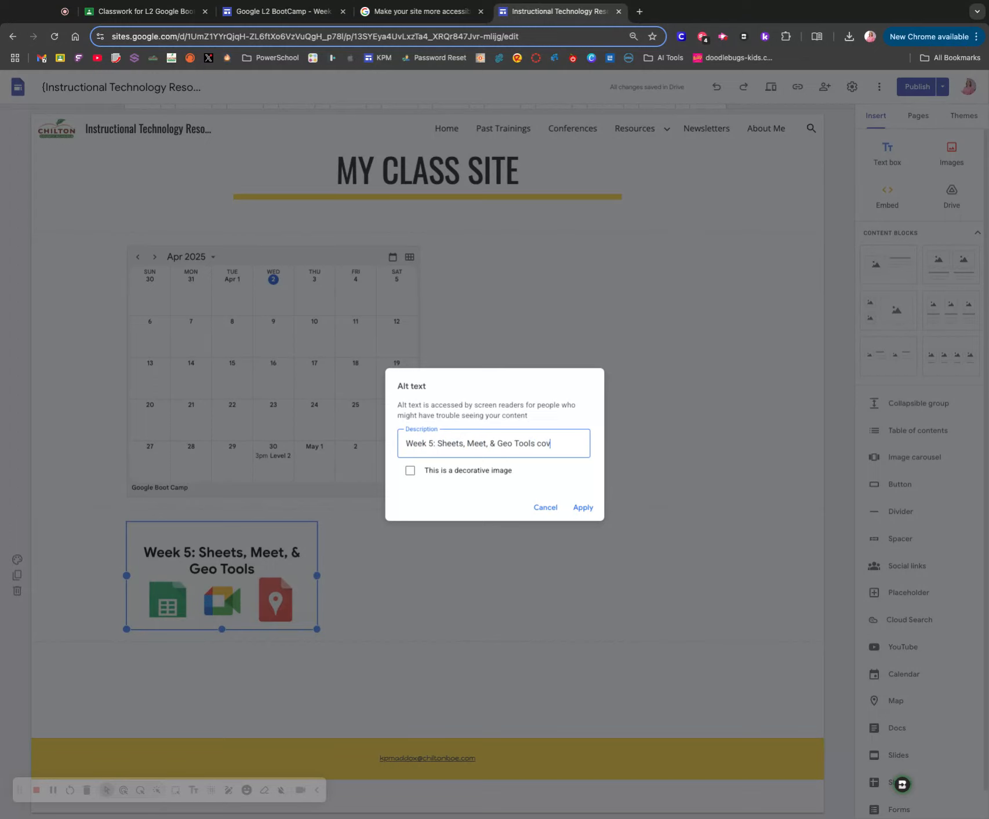
pyautogui.click(590, 511)
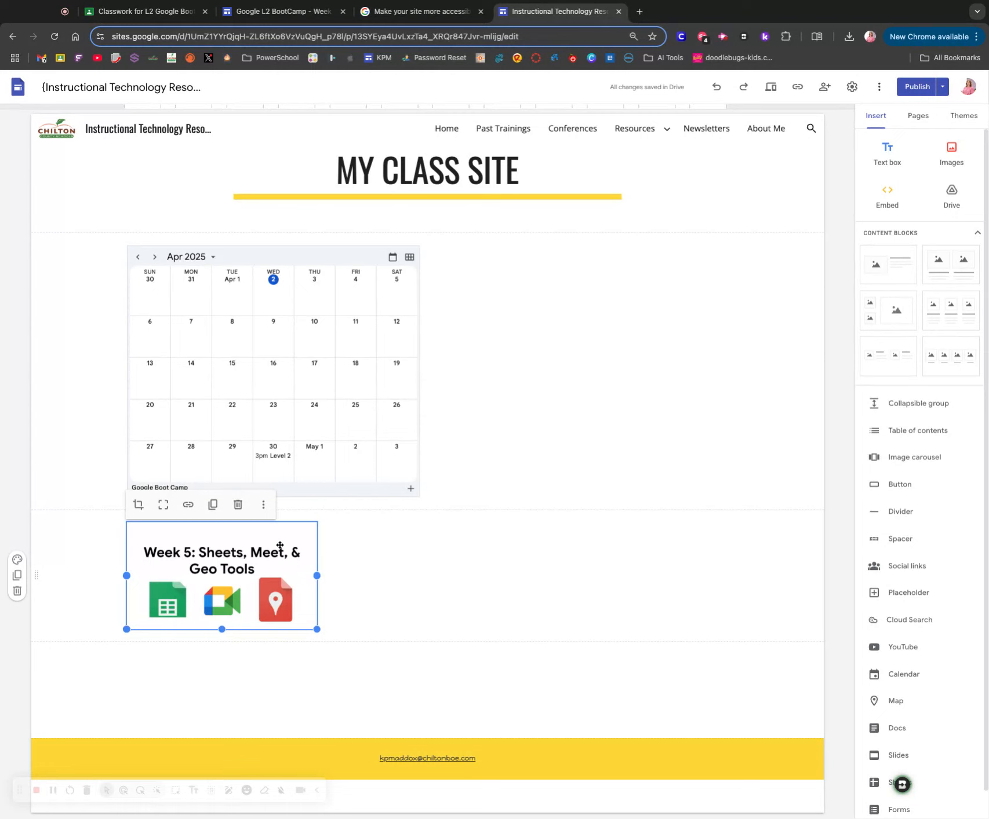
# - Extend the Week 5 image's alt text by adding "with icons" at the end, and apply it
pyautogui.click(263, 505)
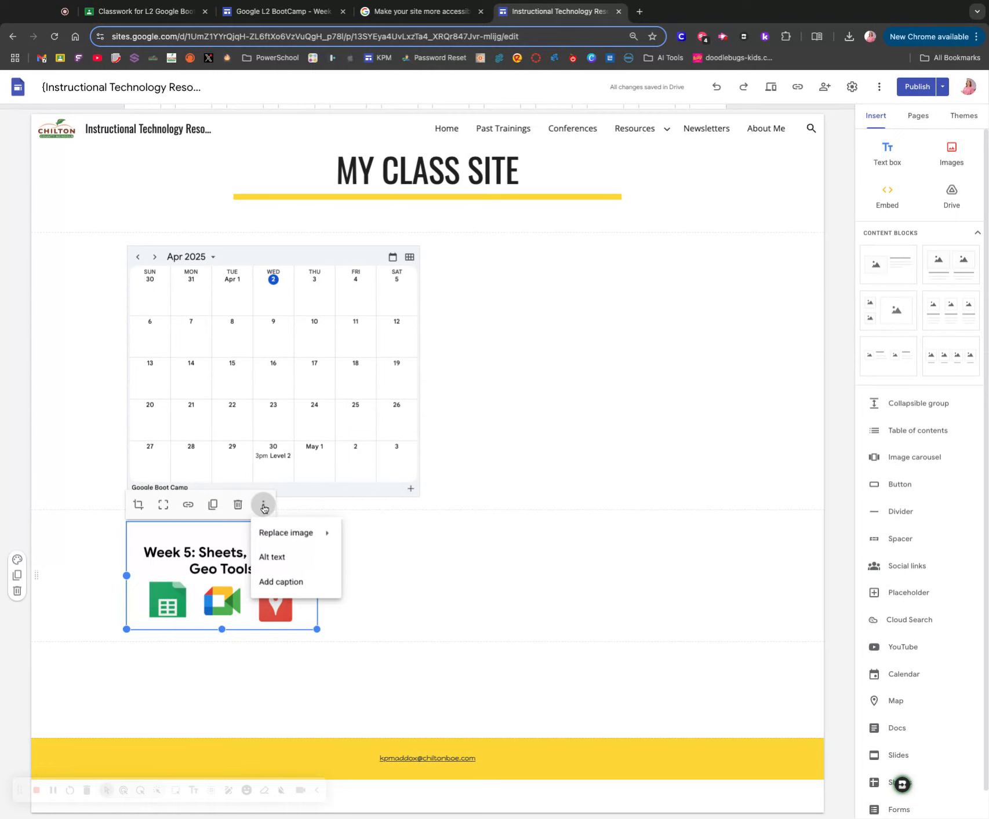
pyautogui.click(310, 555)
pyautogui.click(578, 453)
pyautogui.write('with icons')
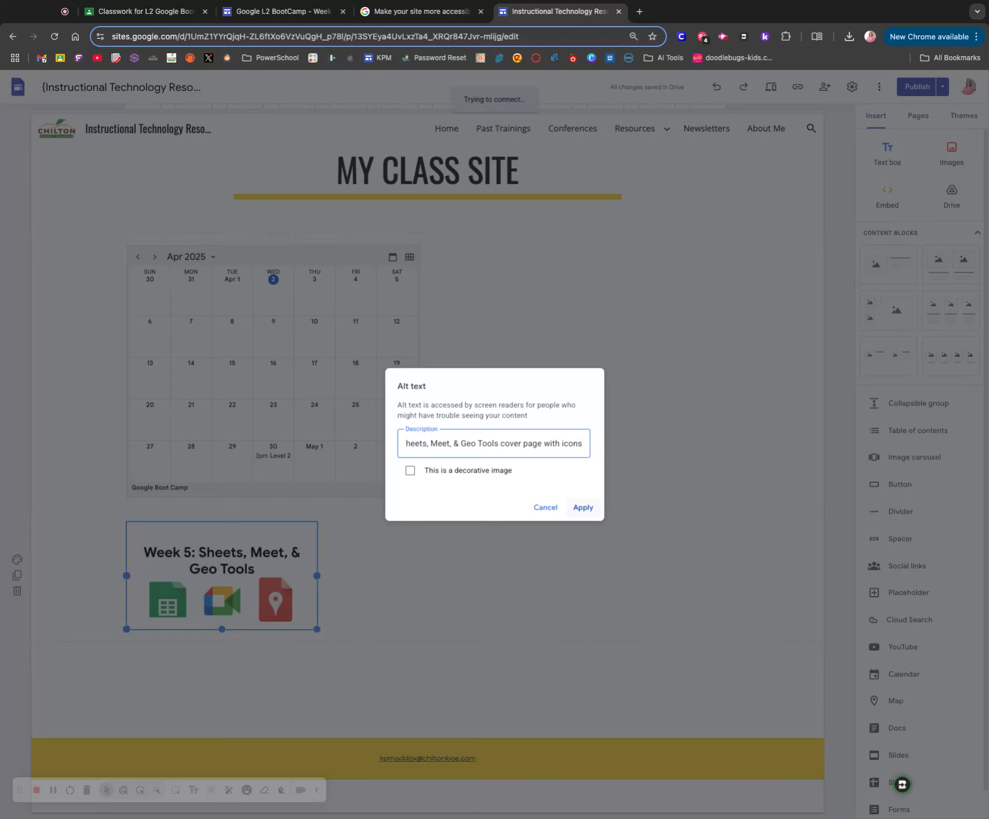
pyautogui.click(583, 508)
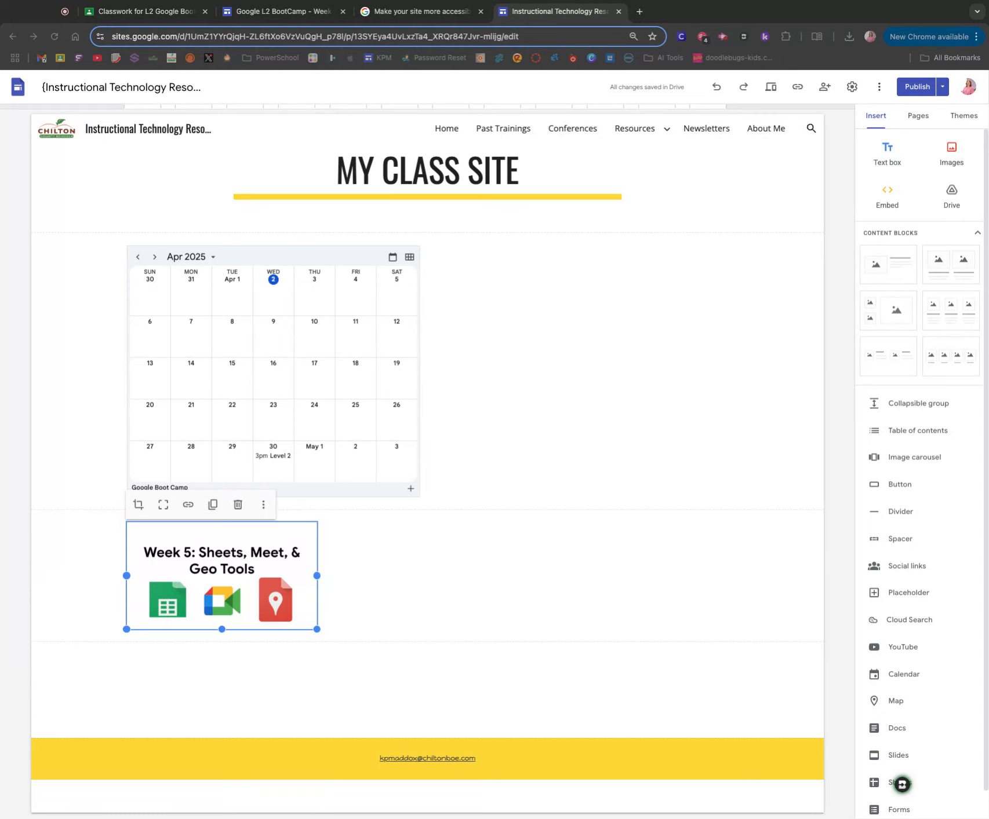
pyautogui.click(664, 387)
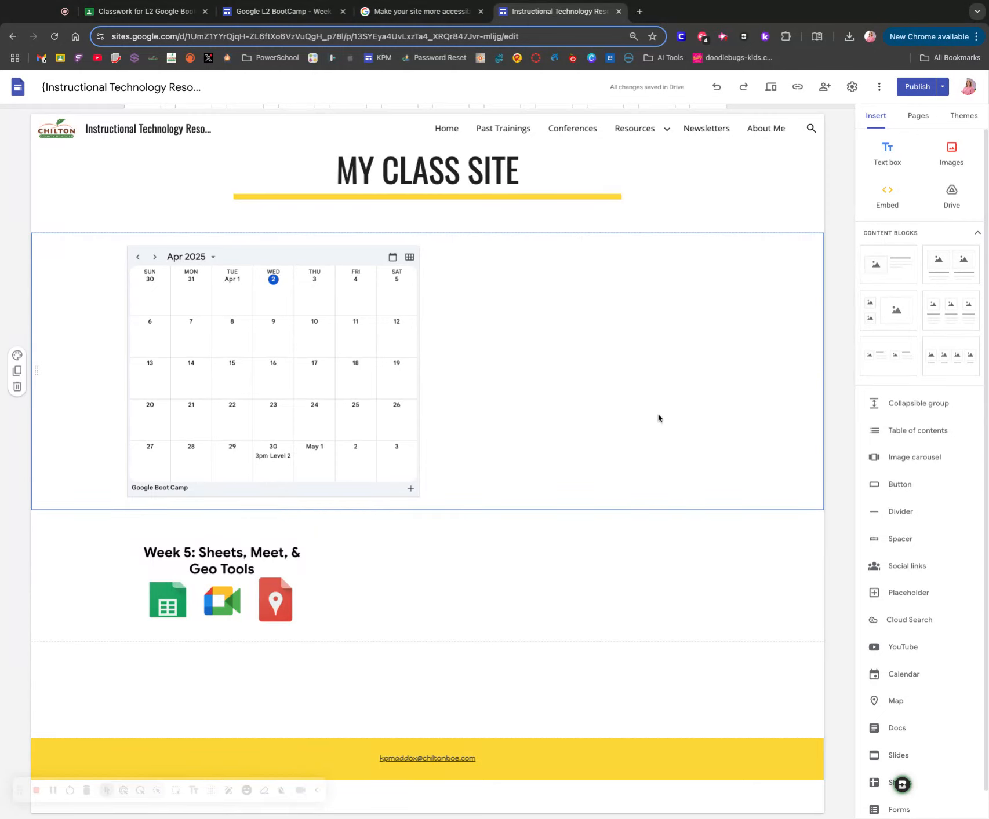
# - Embed the Google Doc "25-26 Returning Student" between the calendar and the Week 5 image, and dismiss the file access notice
pyautogui.scroll(-1, 910, 585)
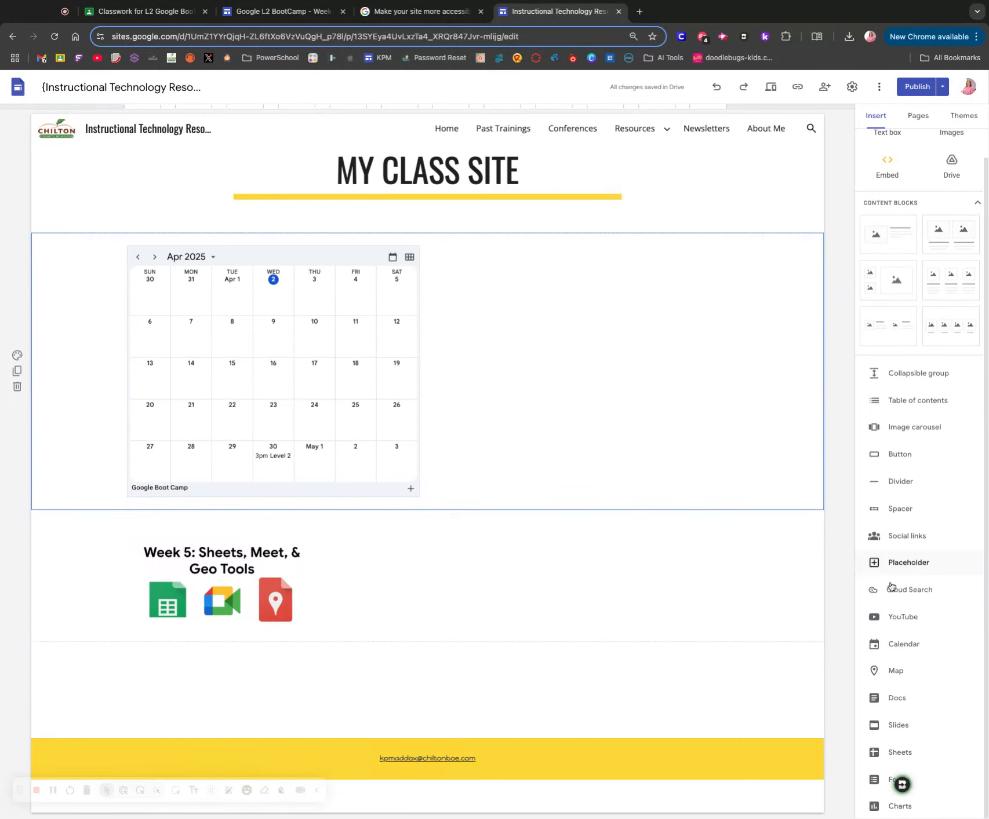
pyautogui.click(916, 699)
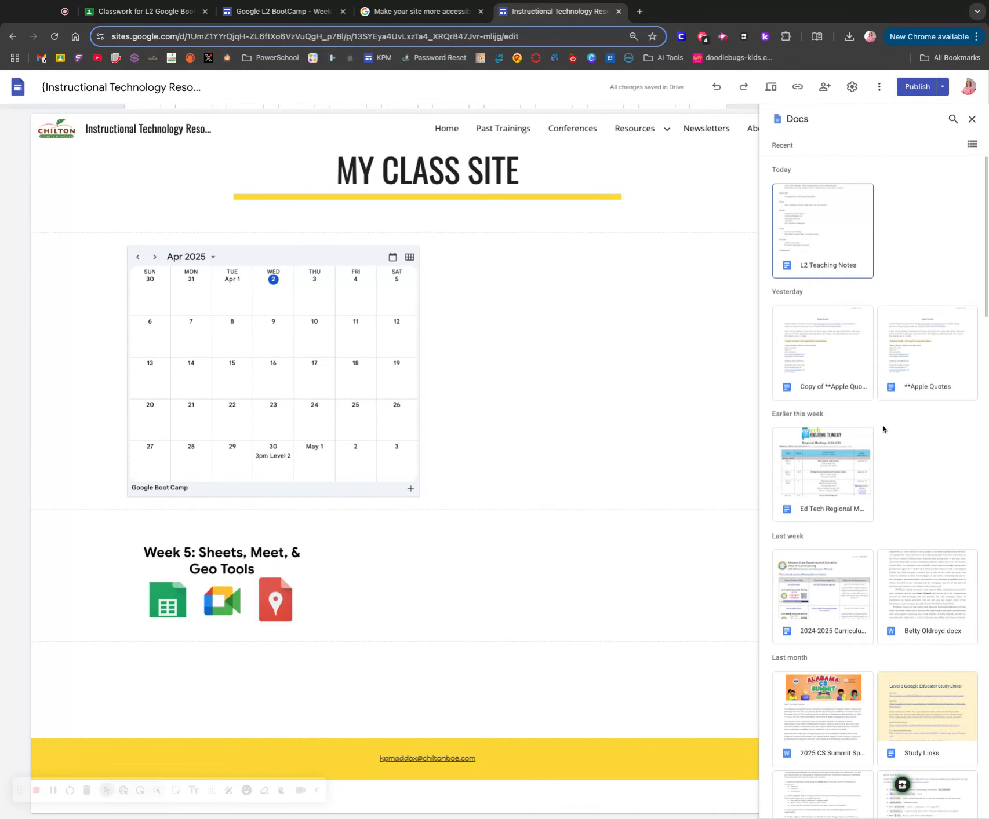
pyautogui.scroll(-3, 882, 429)
pyautogui.scroll(-5, 883, 429)
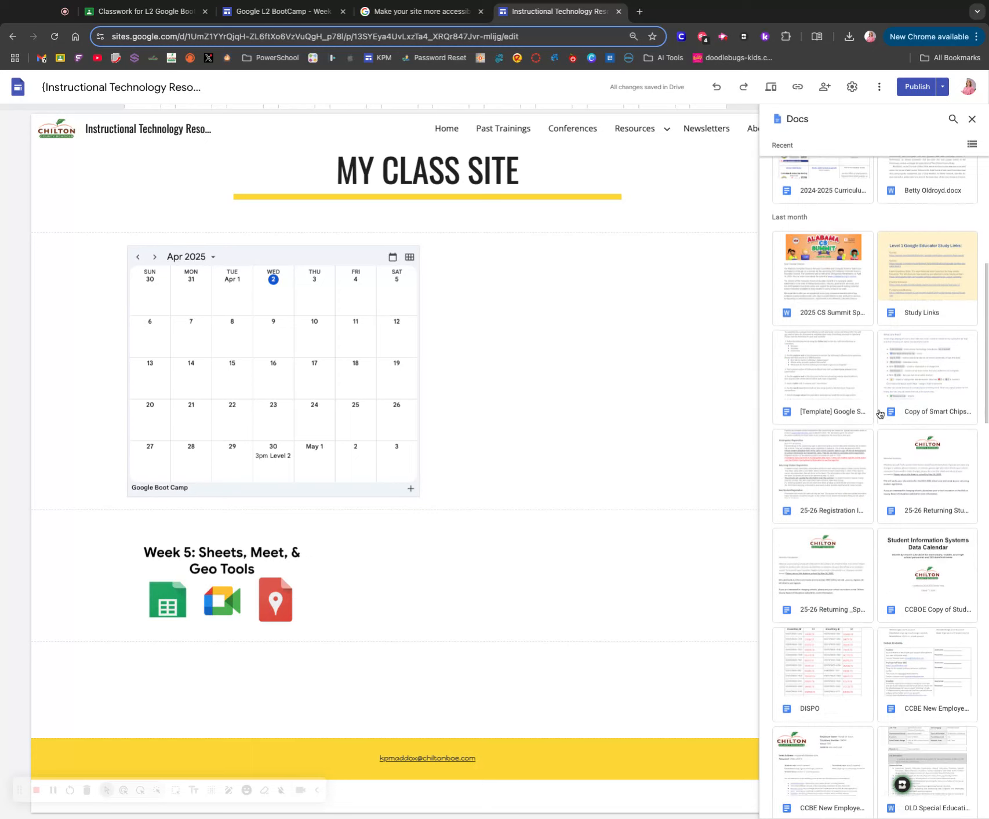
pyautogui.click(887, 435)
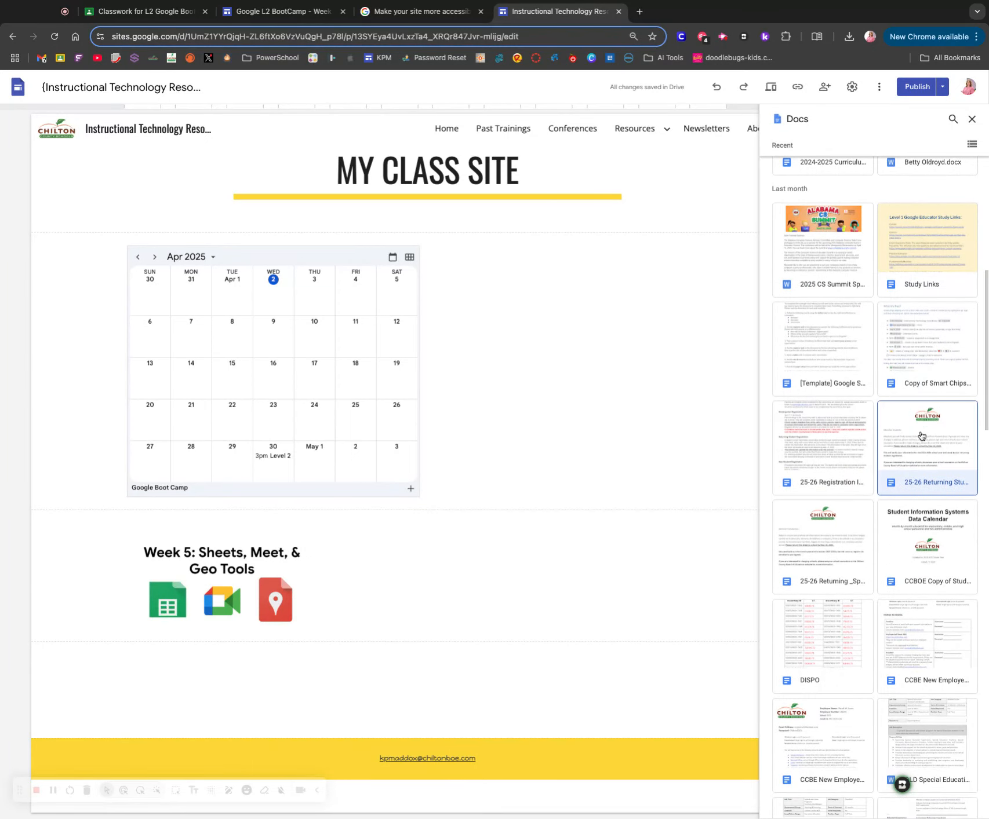
pyautogui.click(956, 805)
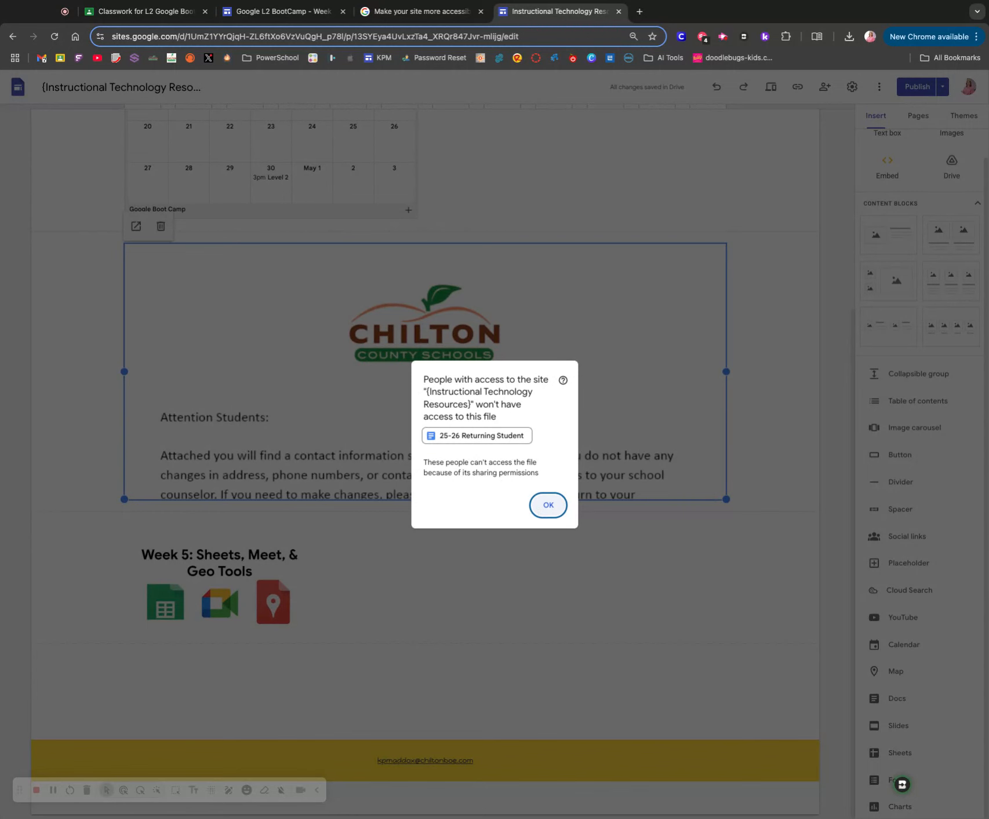
pyautogui.click(548, 505)
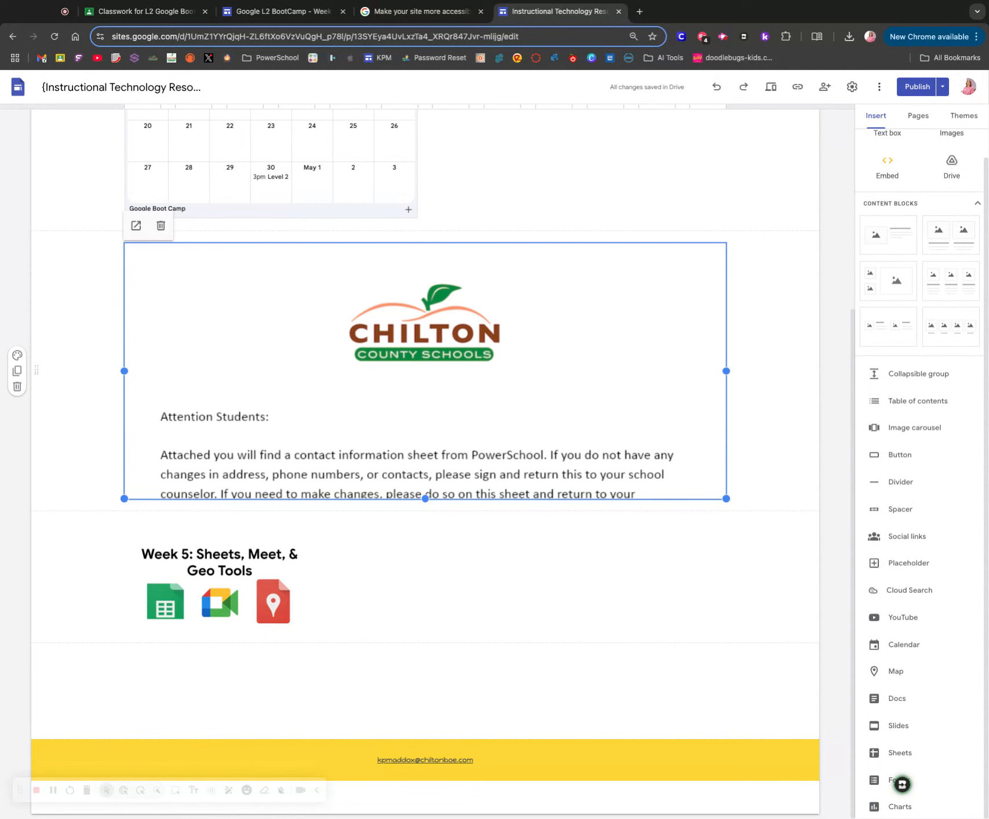
# - Add a text box to the page and move it into the calendar's section, beside the calendar
pyautogui.scroll(5, 612, 328)
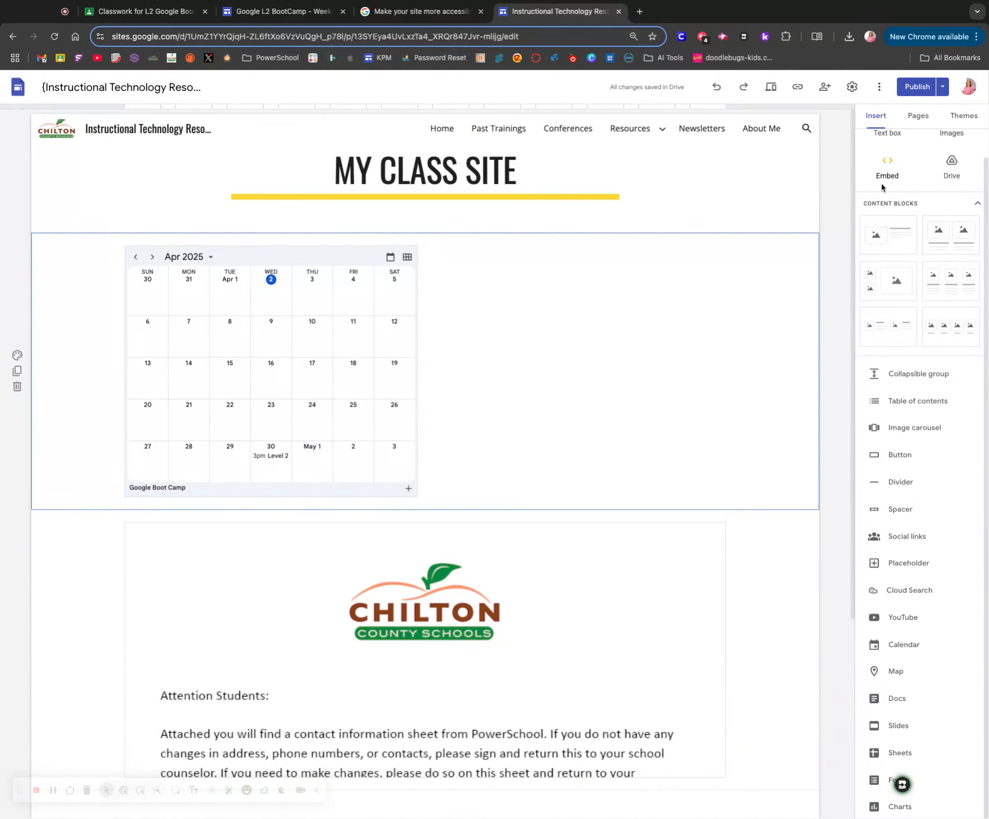
pyautogui.scroll(1, 883, 185)
pyautogui.click(887, 154)
pyautogui.scroll(-3, 729, 299)
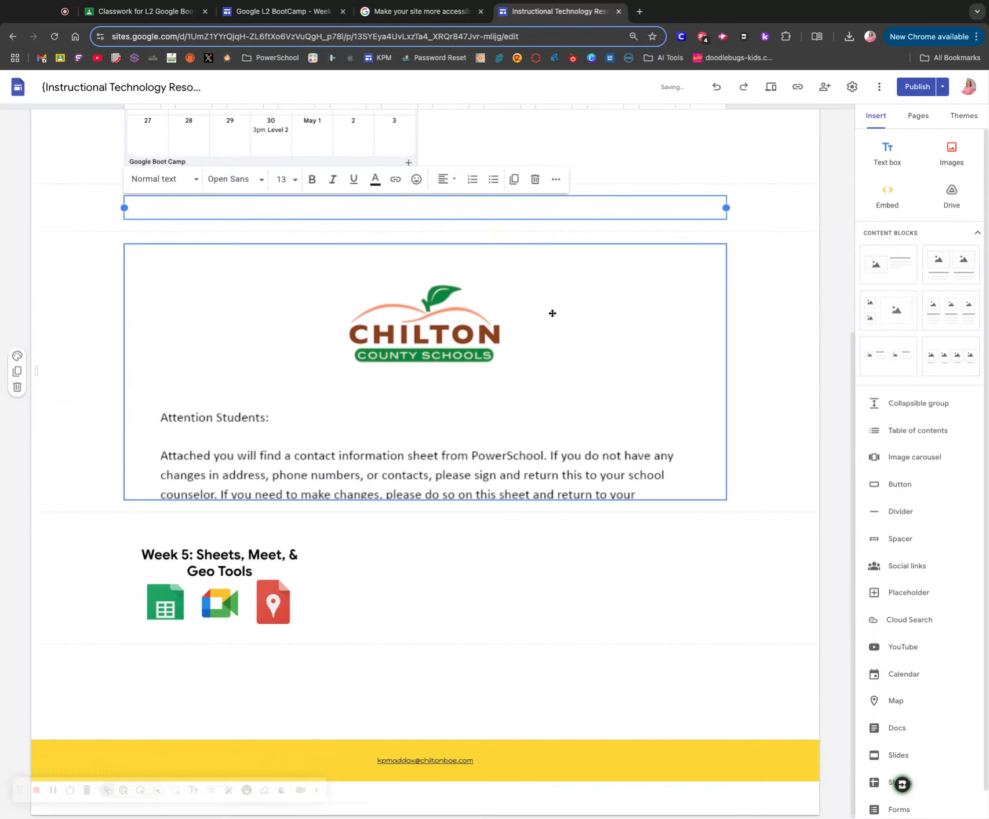
pyautogui.scroll(4, 551, 313)
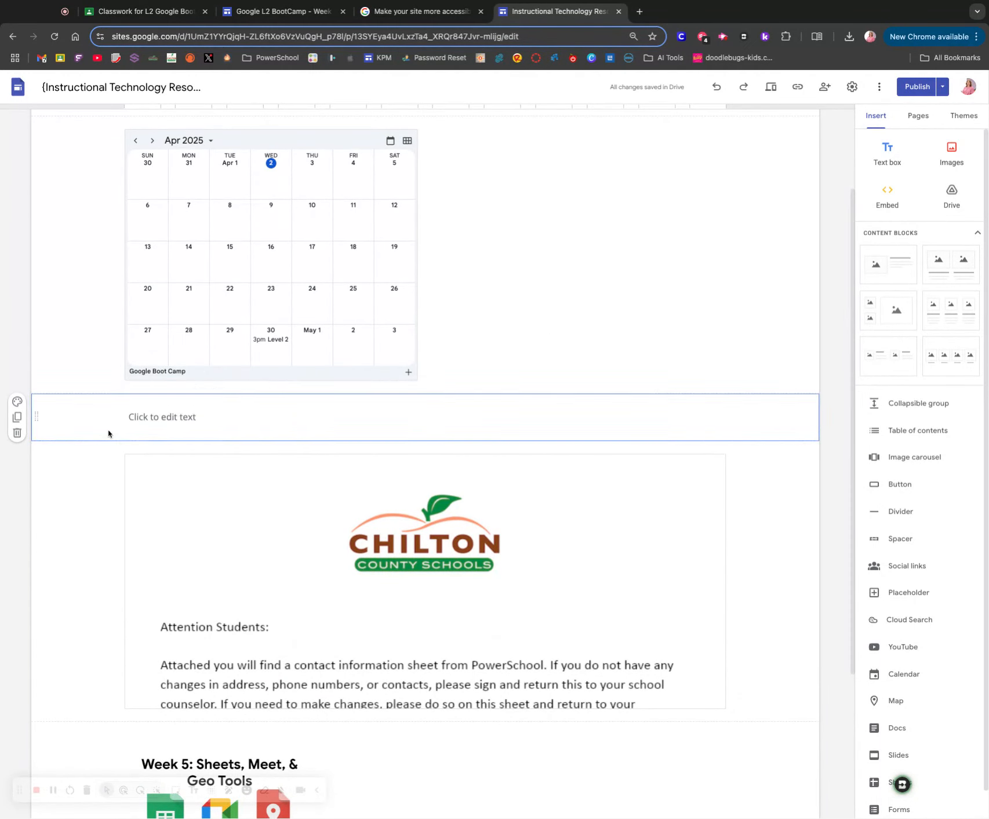
pyautogui.click(178, 412)
pyautogui.moveTo(182, 410); pyautogui.dragTo(513, 293)
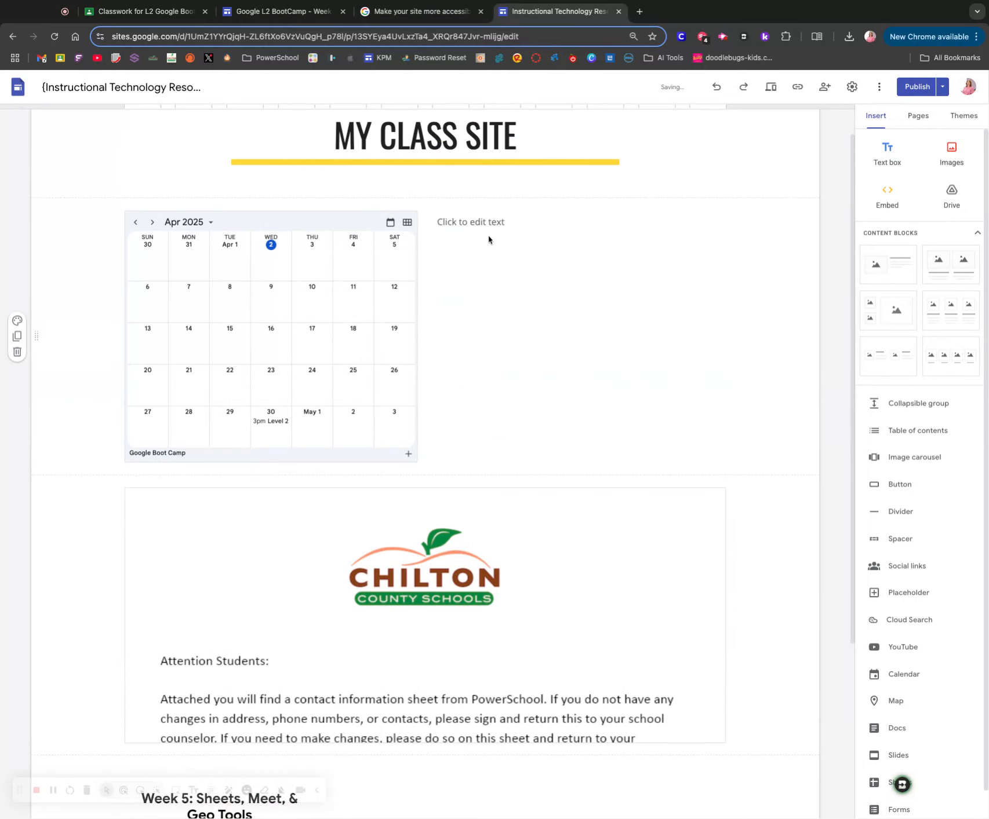
# - Enter "Learn how to use Google Calendar- Video" in the text box beside the calendar
pyautogui.click(490, 223)
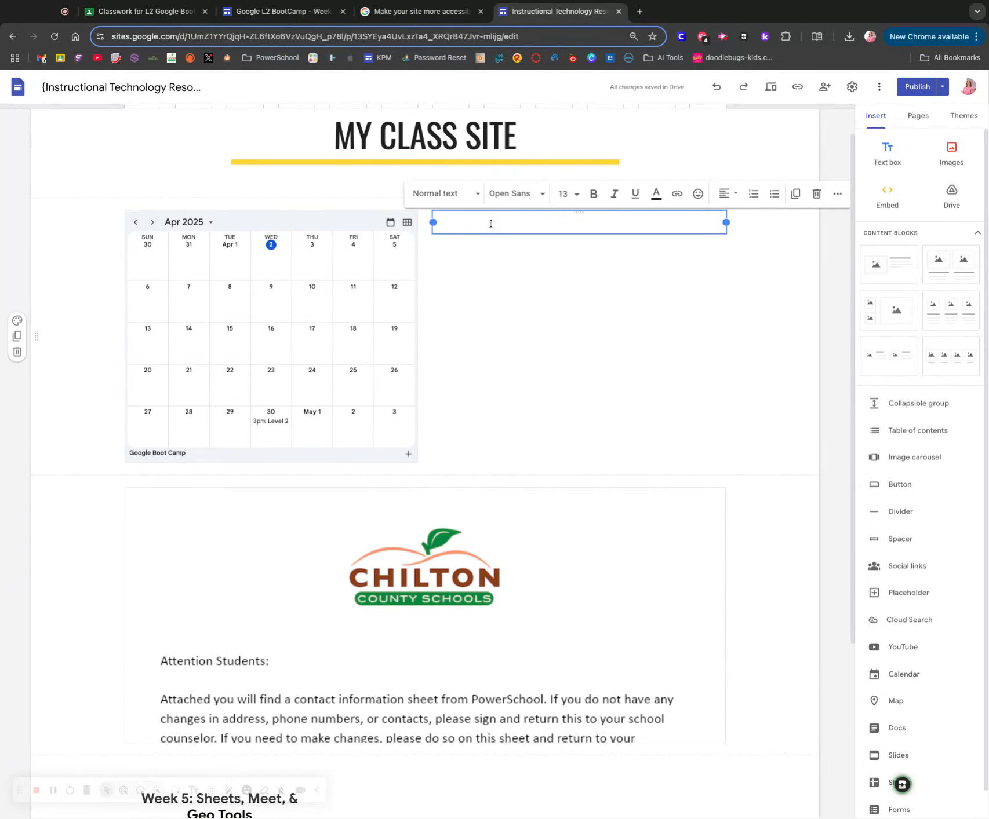
pyautogui.write('Learn how to use Google CAl')
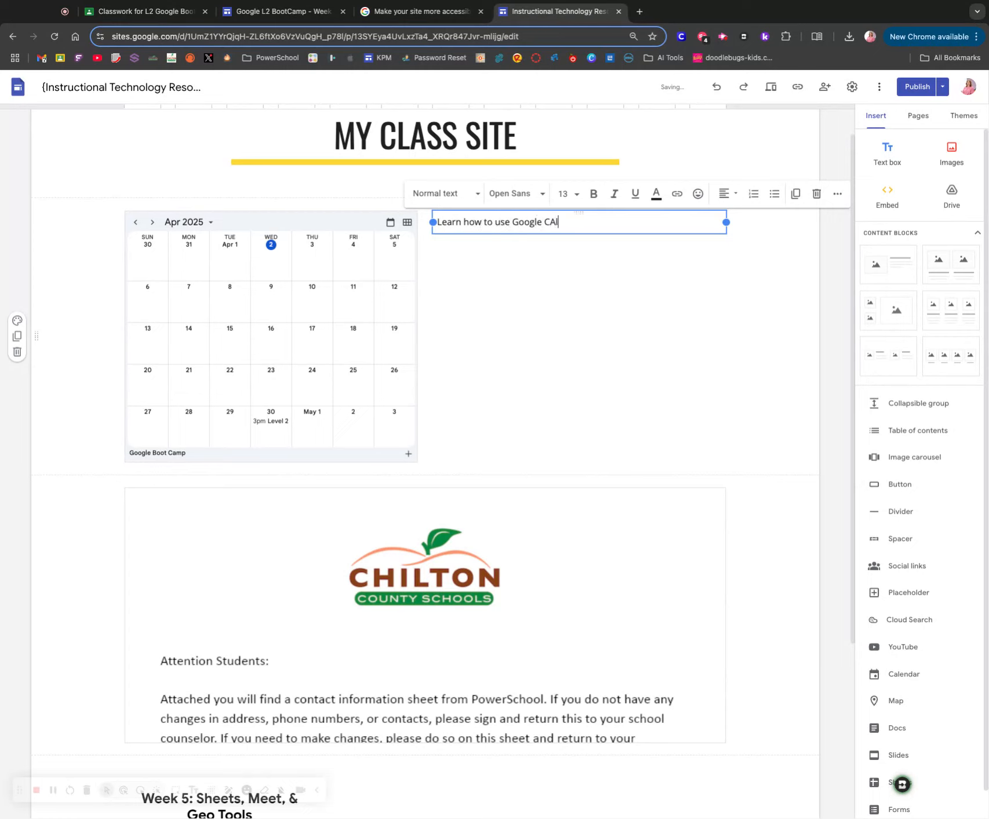
pyautogui.press('BackSpace')
pyautogui.press('BackSpace')
pyautogui.write('alendar- Video')
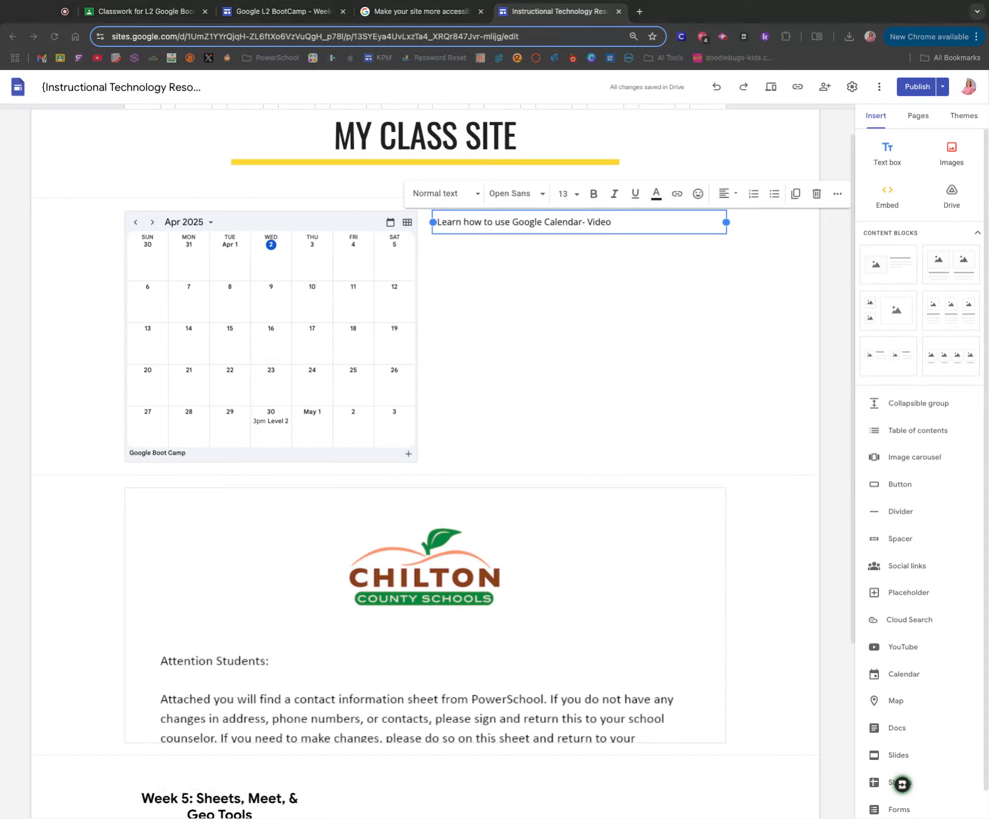
# - Link the word "Video" in the text beside the calendar to the copied YouTube video address
pyautogui.click(613, 226)
pyautogui.doubleClick(601, 224)
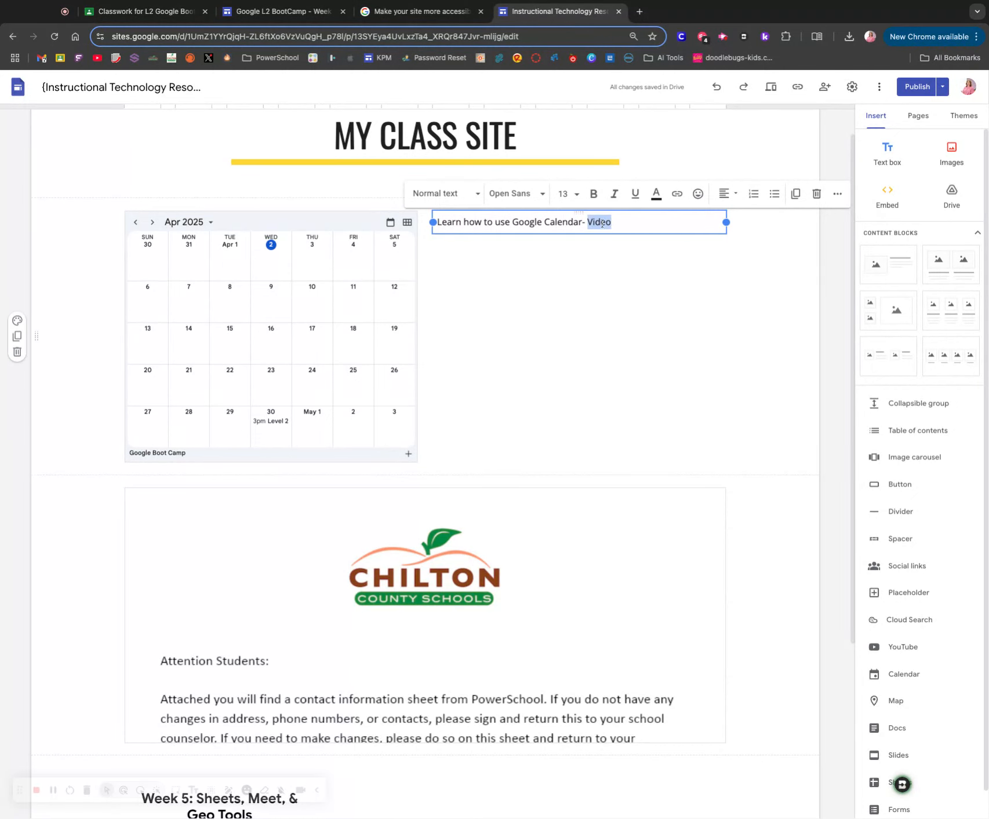
pyautogui.click(677, 194)
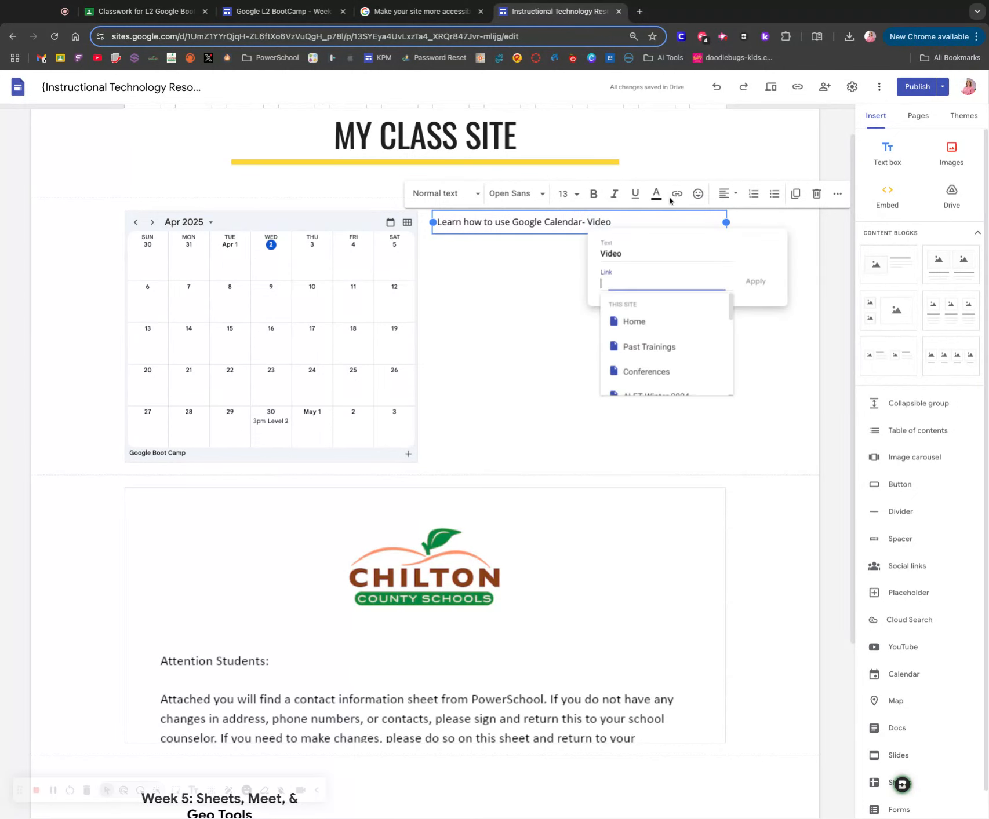
pyautogui.hotkey('ctrl', 'v')
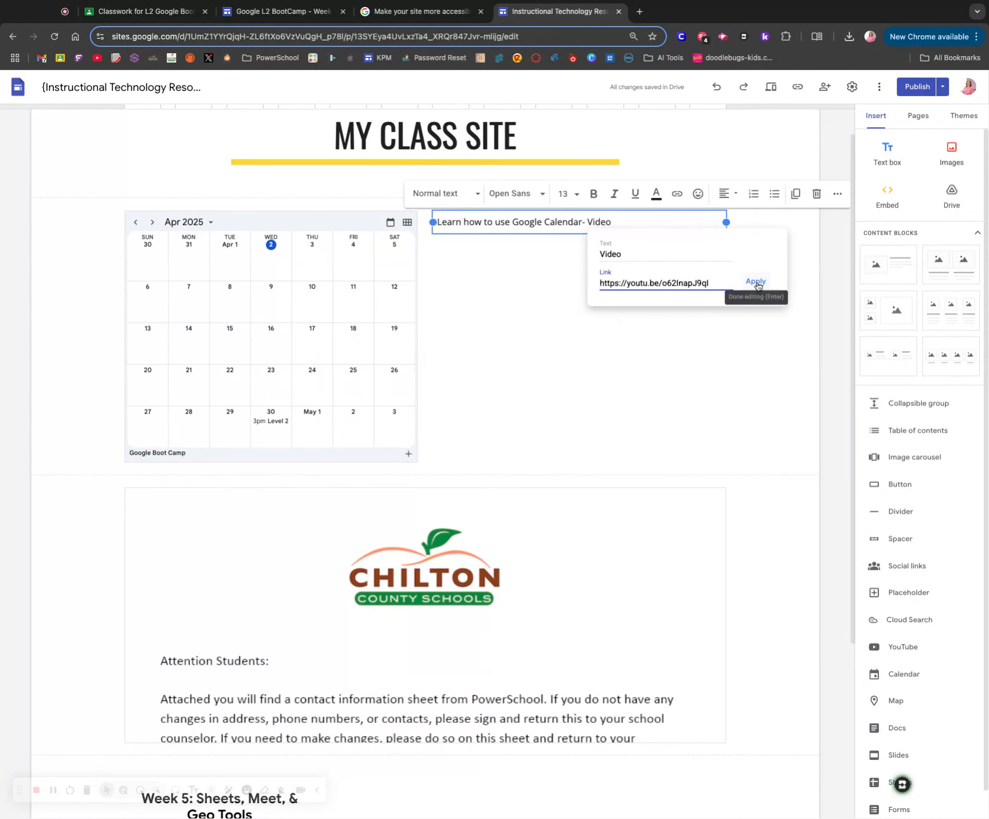
pyautogui.click(754, 283)
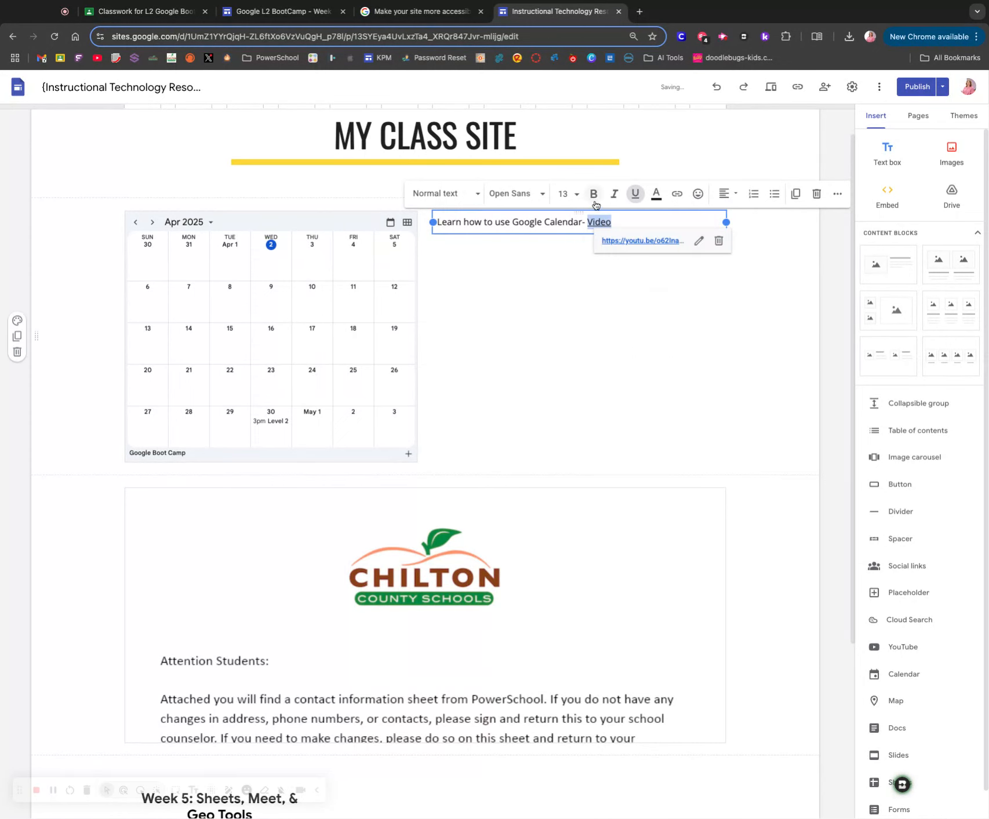
# - Make the linked word "Video" bold
pyautogui.click(580, 264)
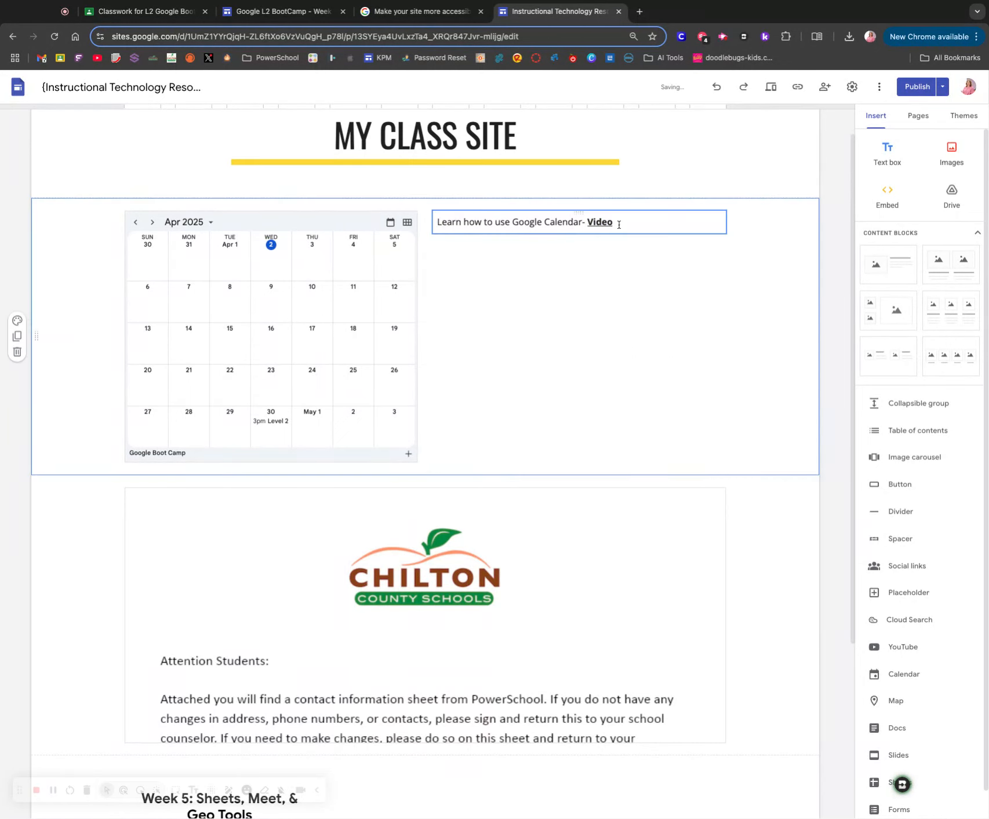
pyautogui.doubleClick(588, 223)
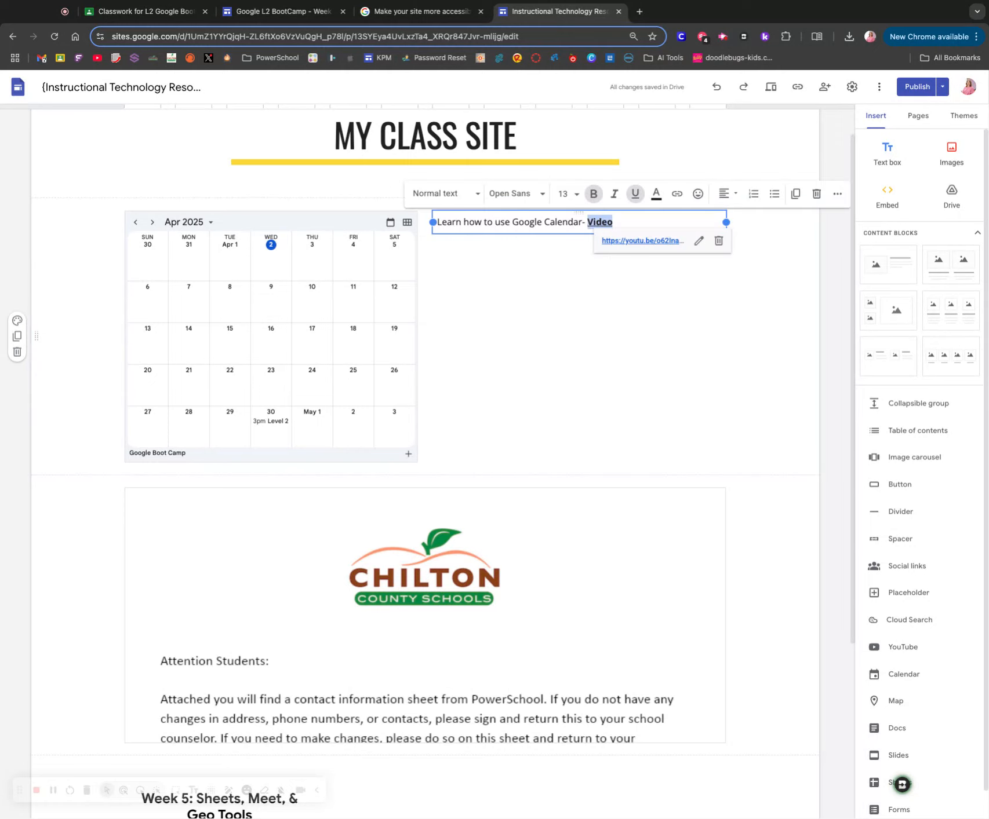
pyautogui.click(613, 222)
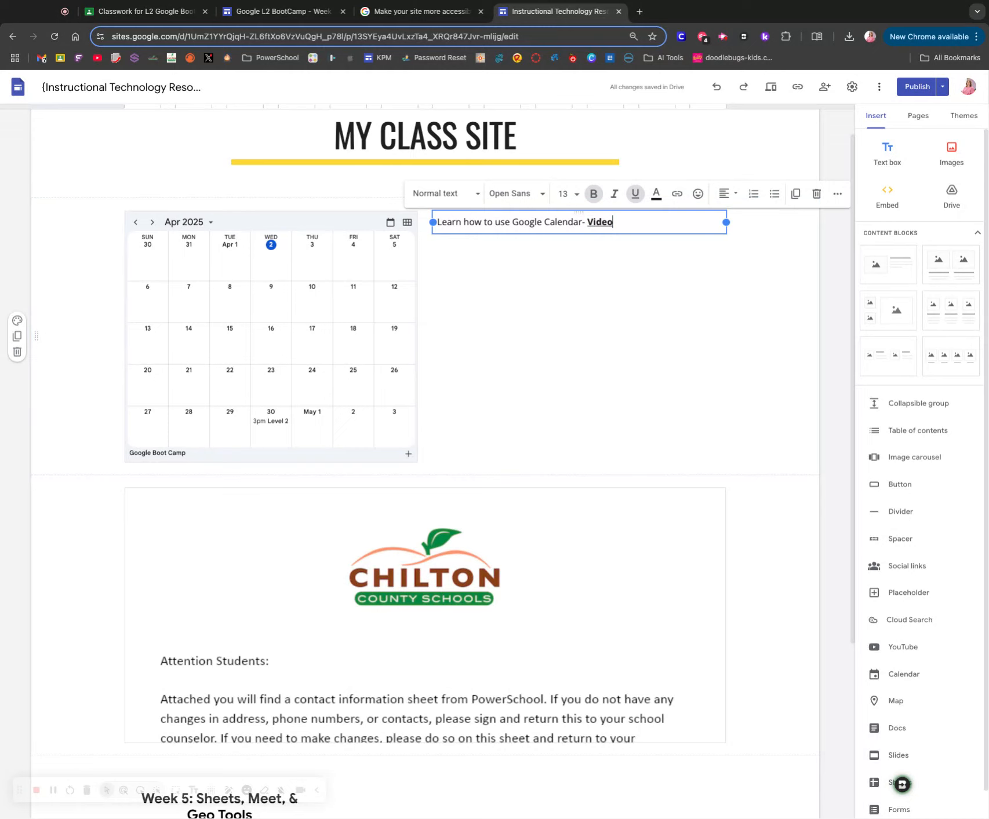
pyautogui.click(609, 282)
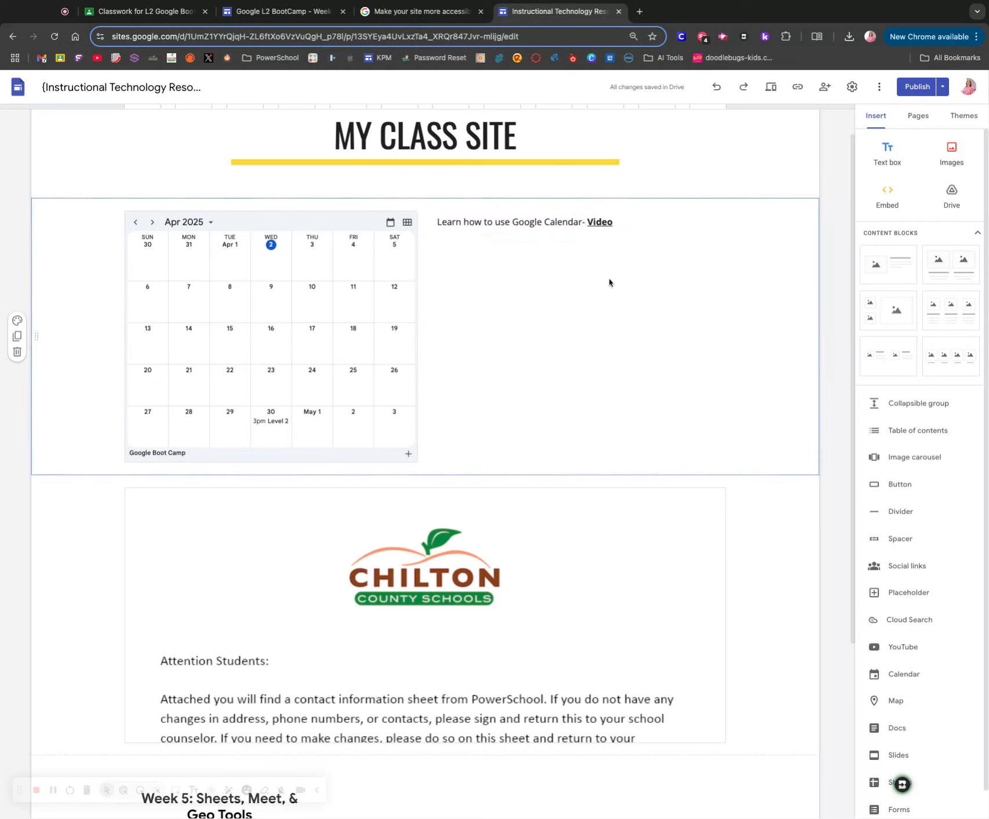
# - Insert a map between the calendar and the embedded doc, located by the Chilton County Board of Education's street address
pyautogui.scroll(-4, 587, 267)
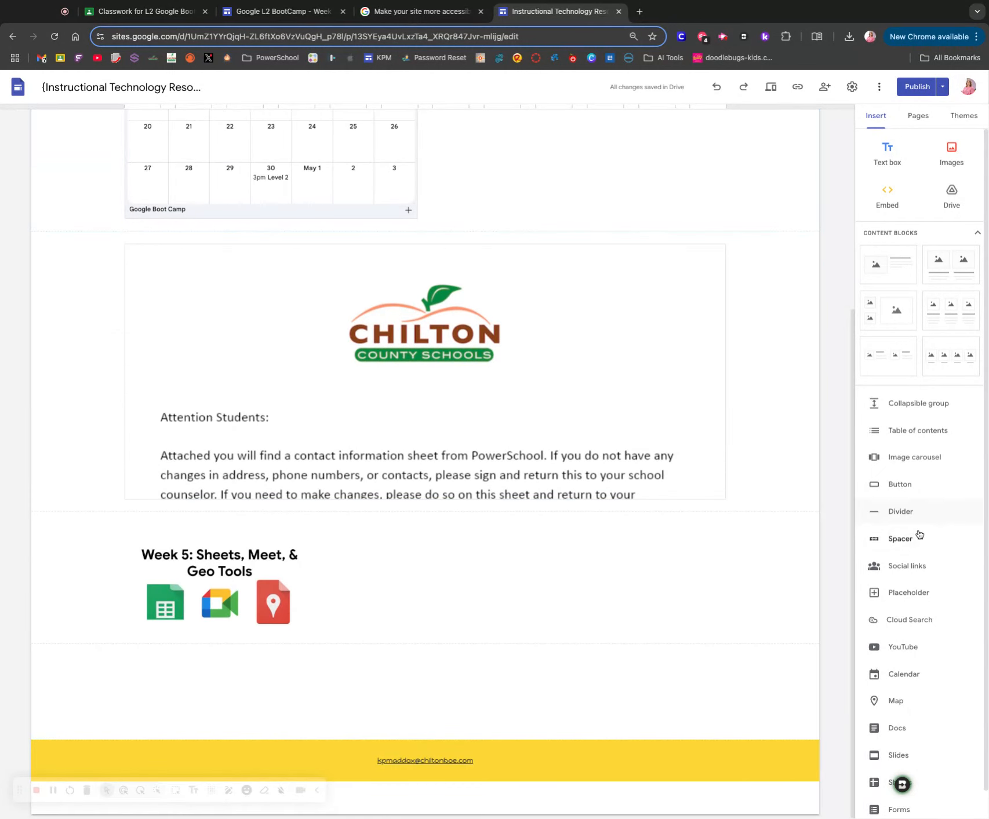
pyautogui.scroll(-1, 925, 545)
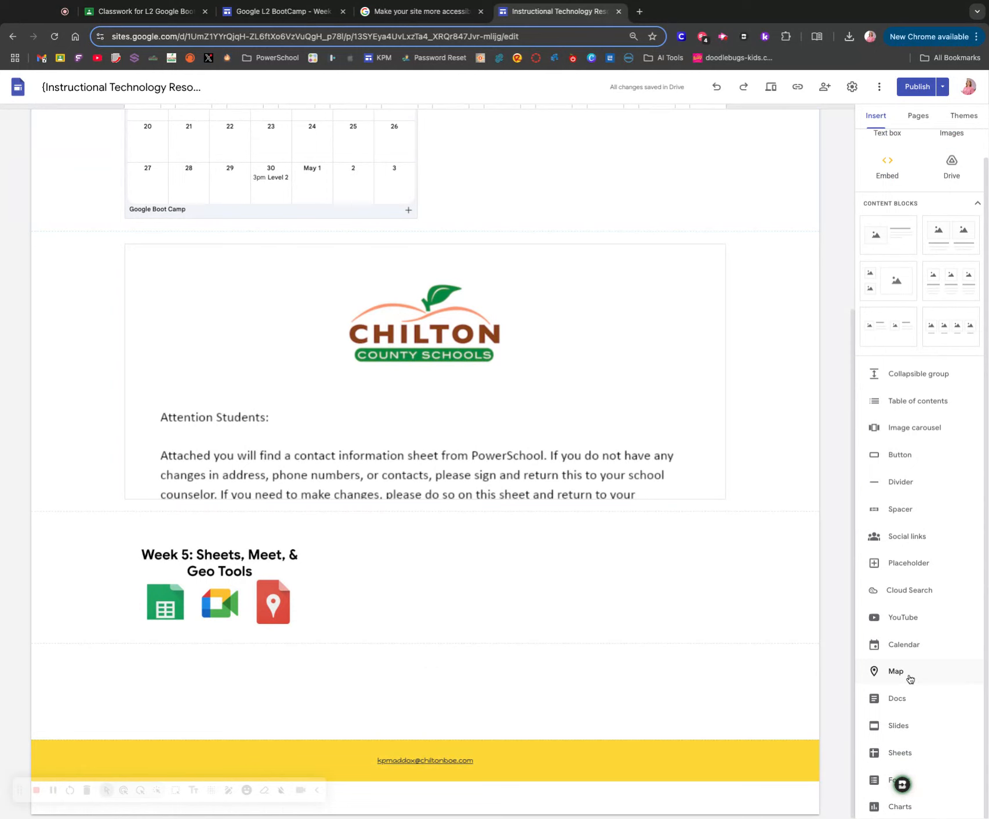
pyautogui.click(910, 679)
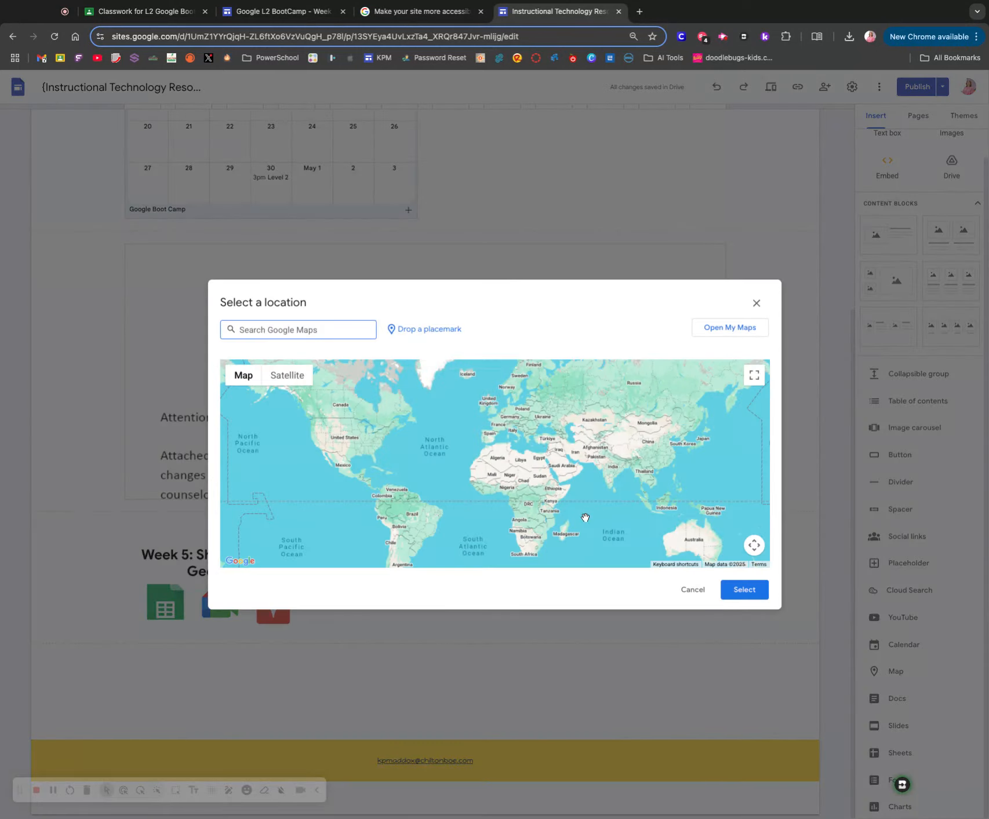
pyautogui.click(405, 330)
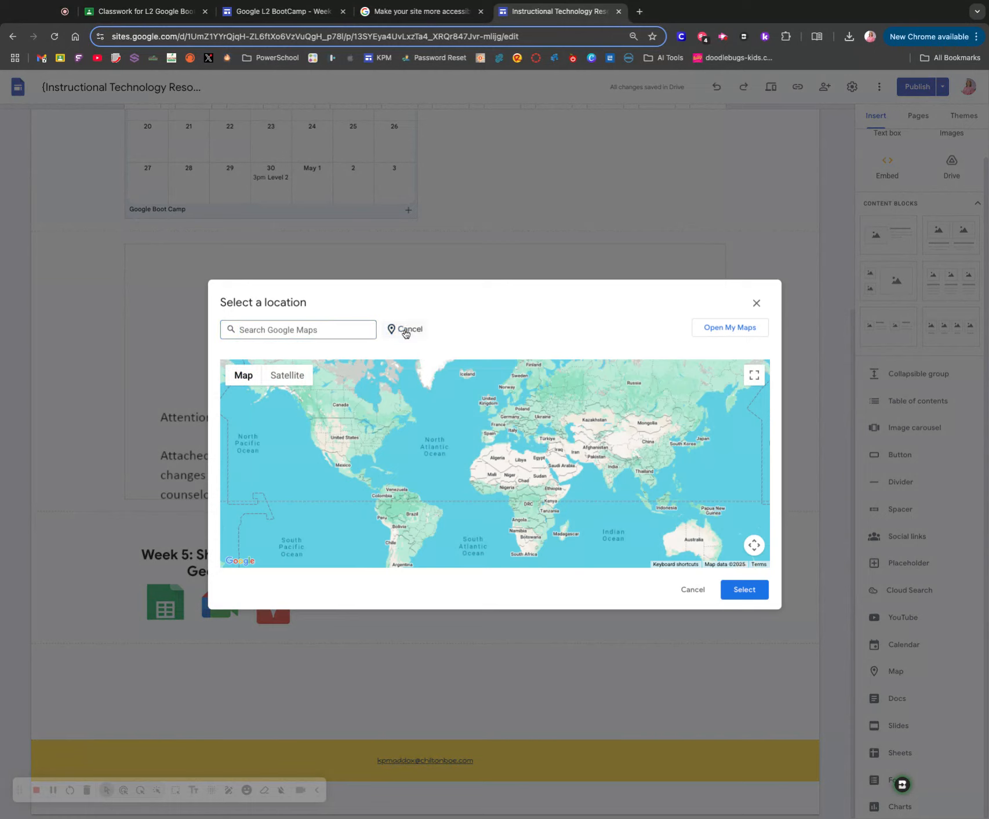
pyautogui.click(328, 333)
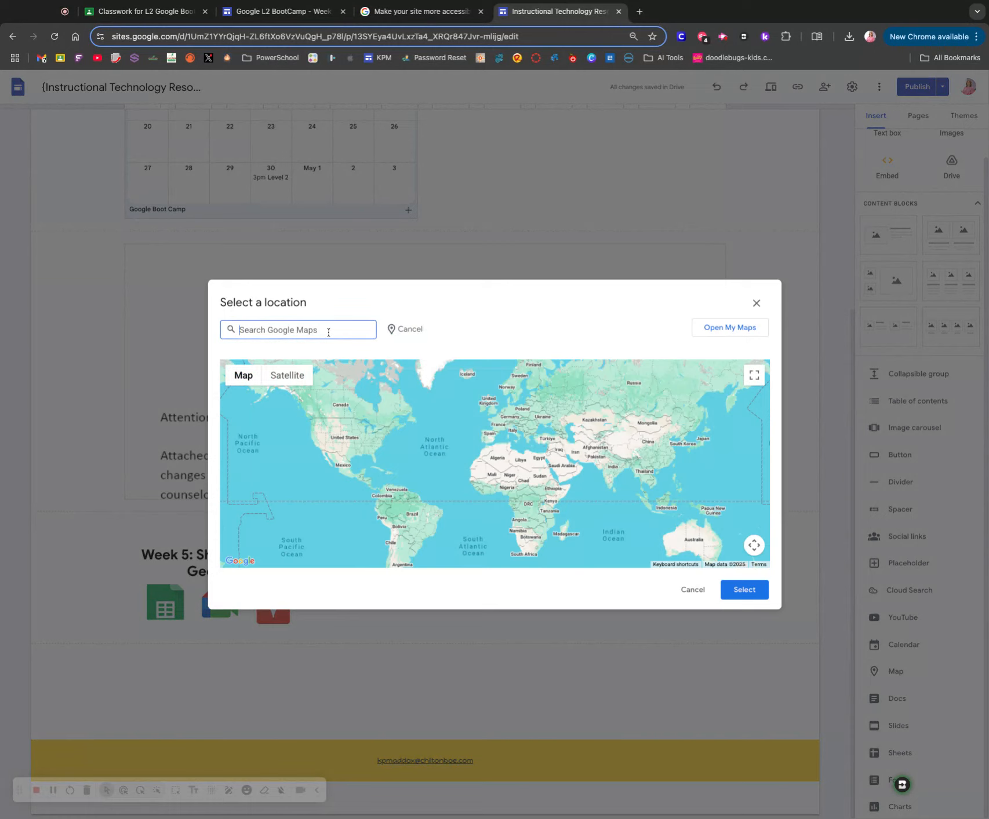
pyautogui.write('1705 Lay Dam')
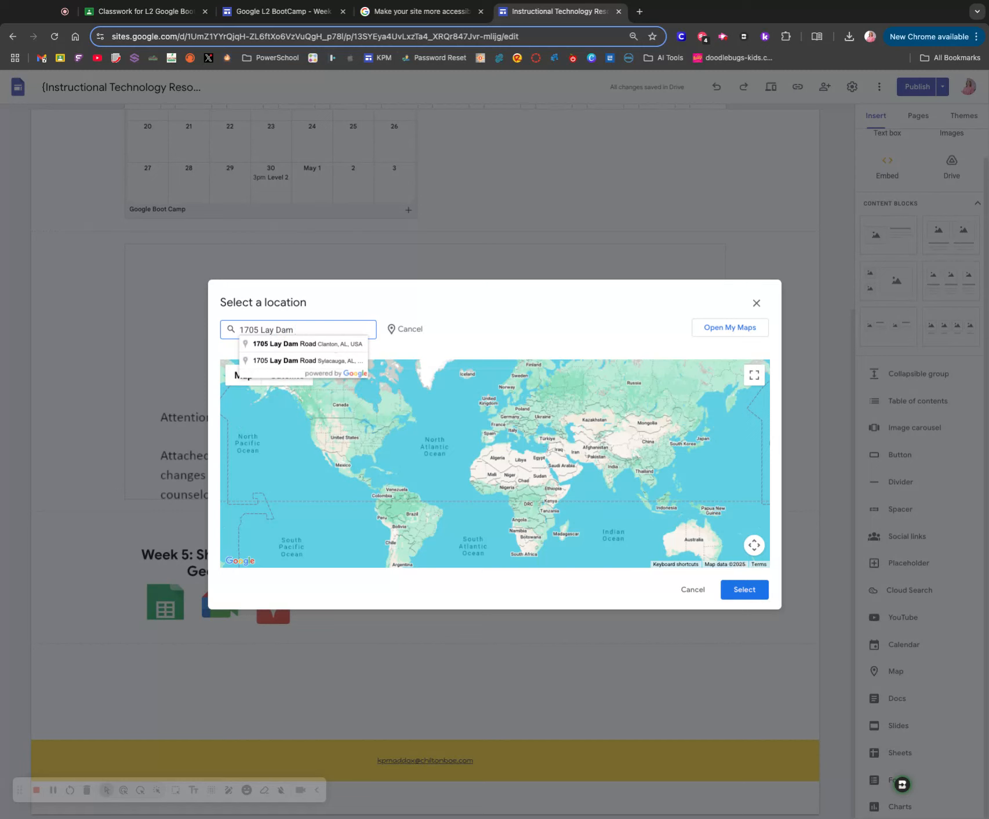
pyautogui.click(333, 347)
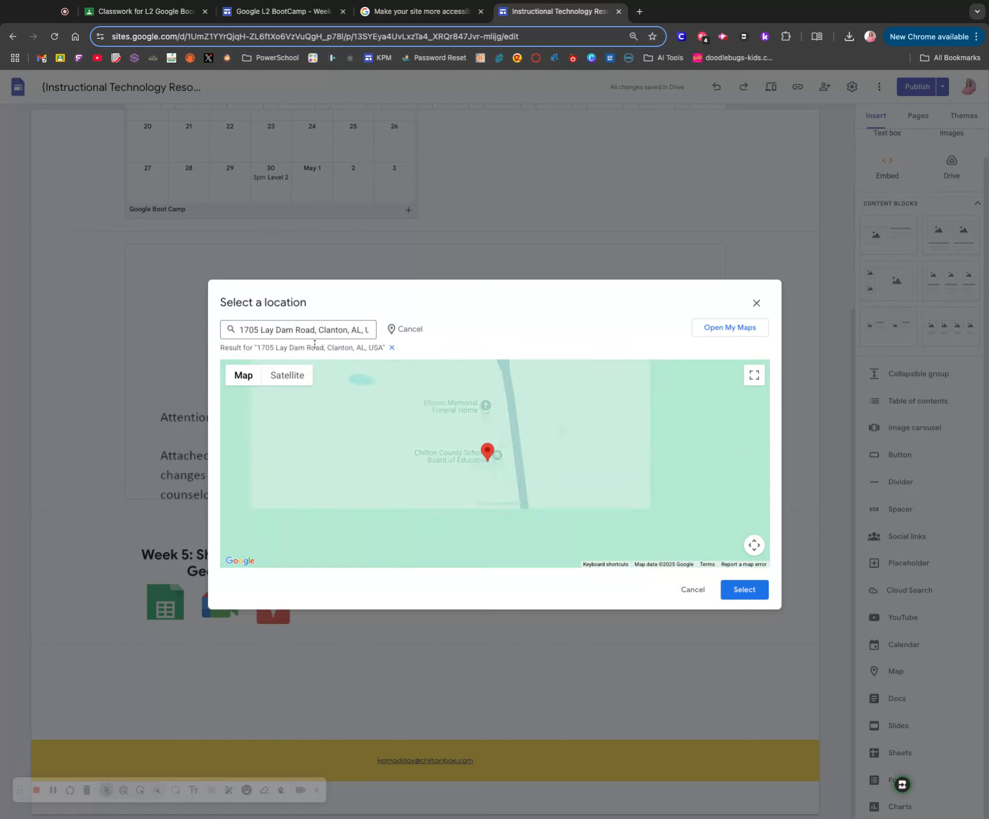
pyautogui.click(742, 590)
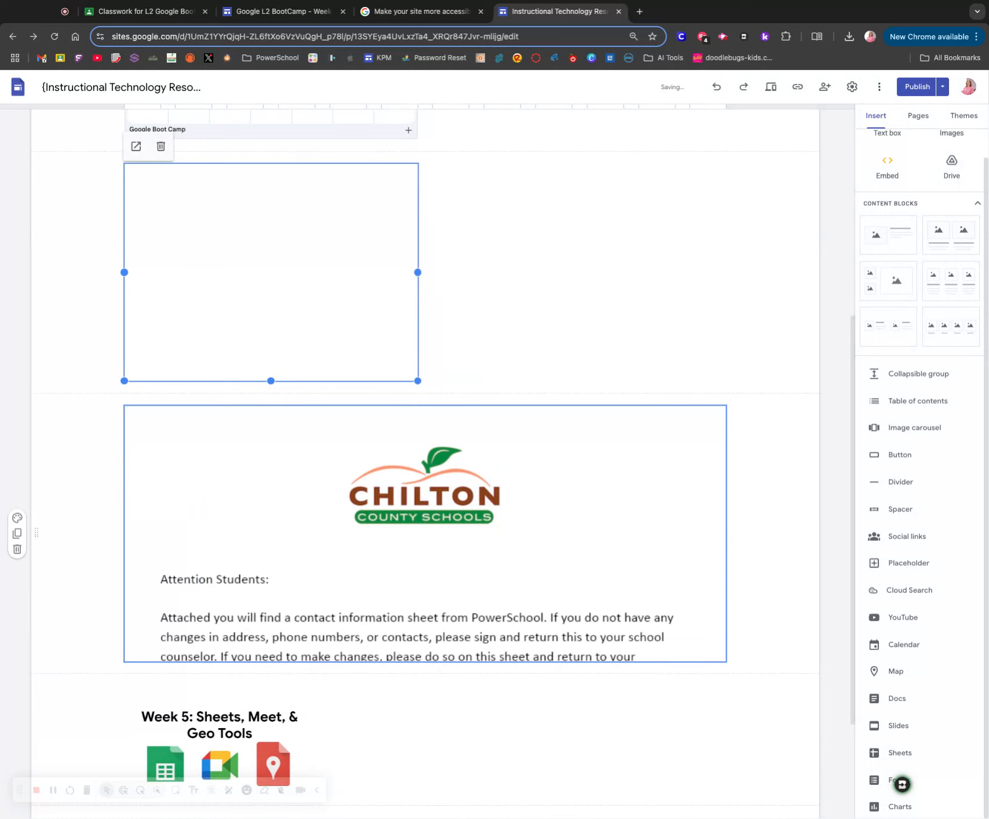
pyautogui.click(560, 376)
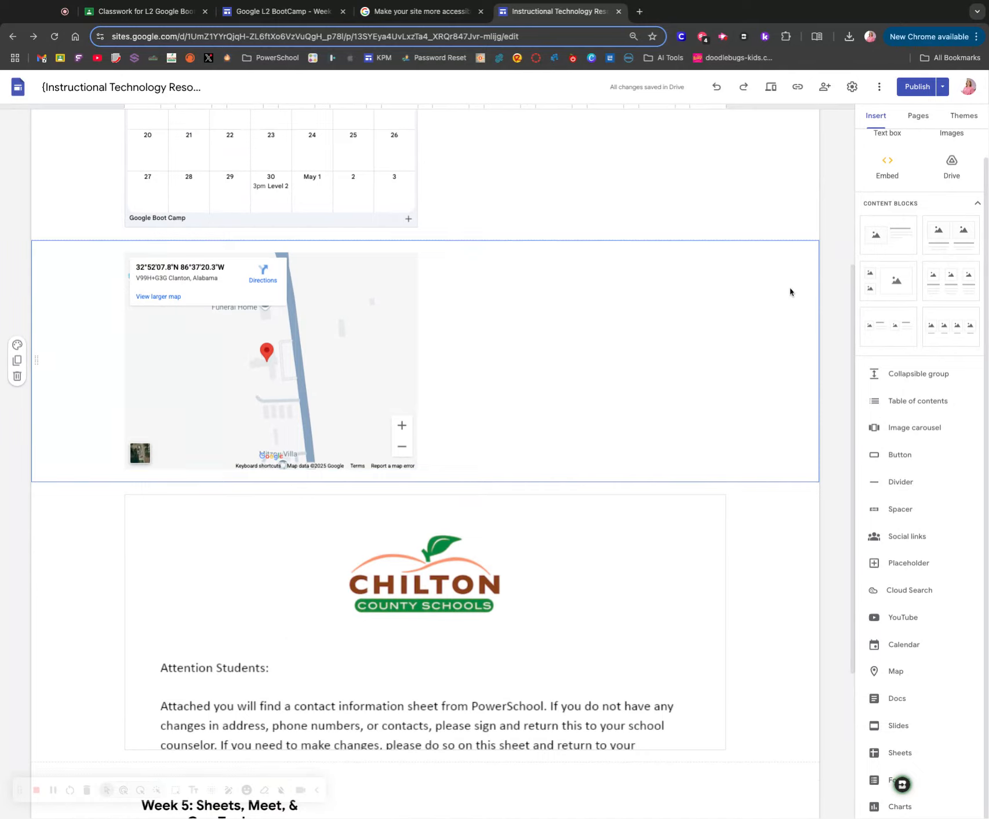
# - Add a text box to the page and move it into the map's section, to the left of the map
pyautogui.scroll(3, 790, 289)
pyautogui.scroll(1, 892, 174)
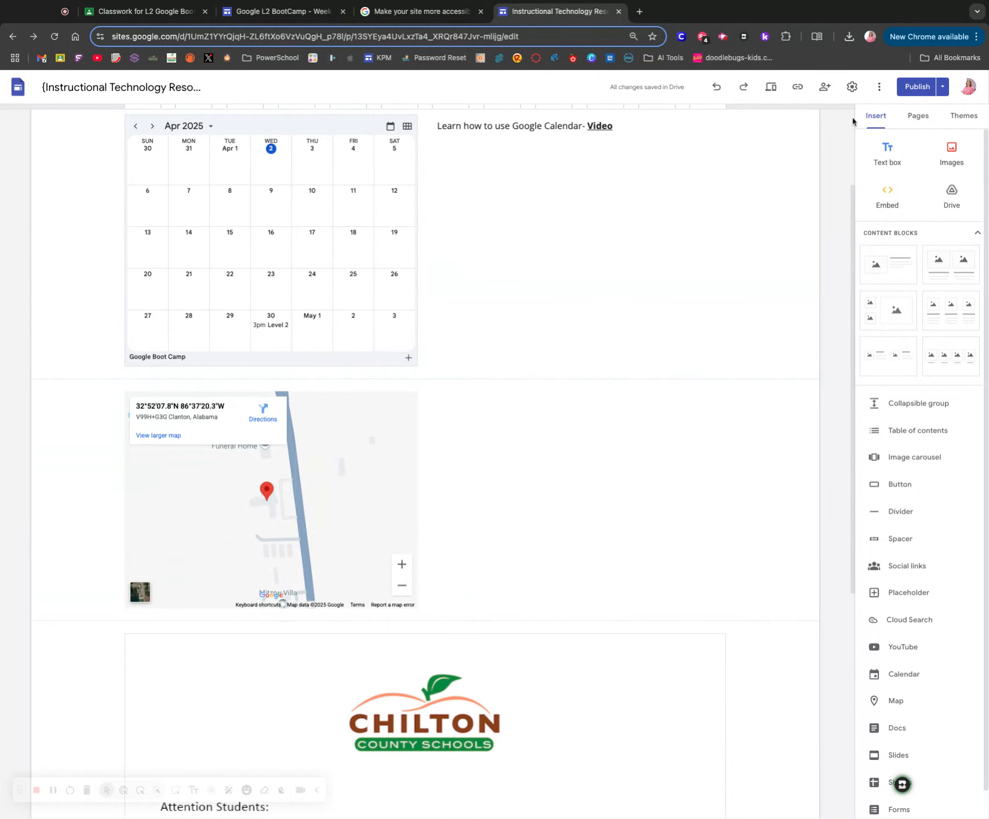
pyautogui.click(889, 155)
pyautogui.scroll(4, 229, 314)
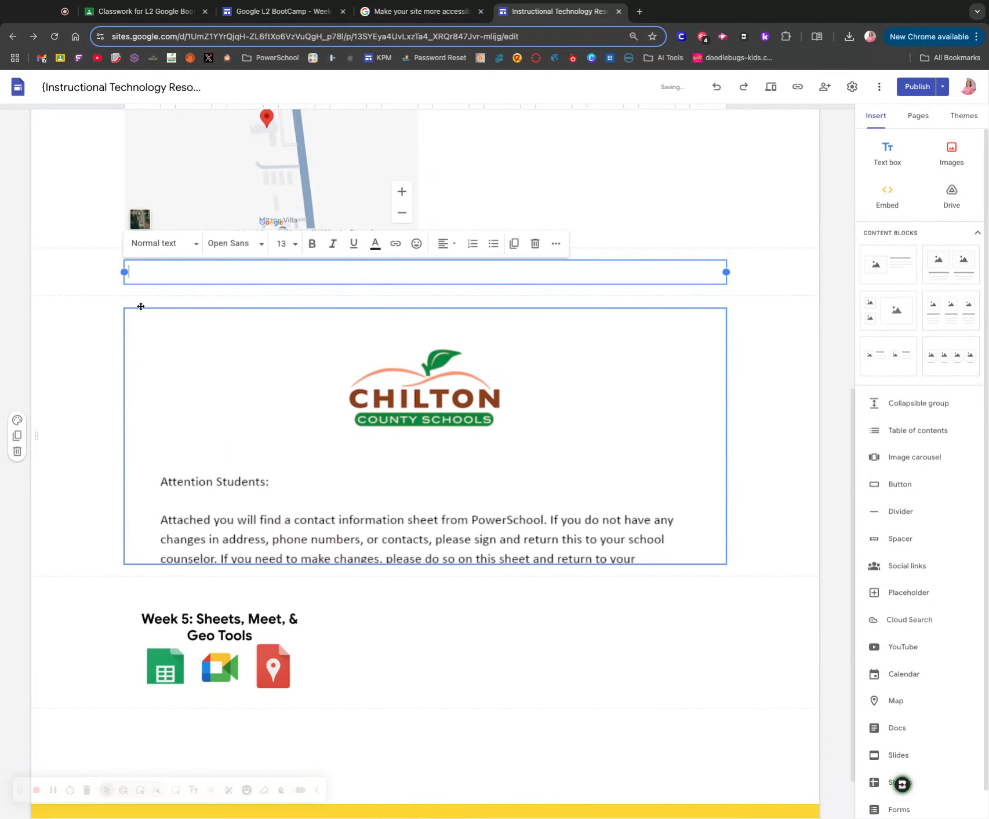
pyautogui.moveTo(139, 485); pyautogui.dragTo(249, 358)
pyautogui.click(193, 318)
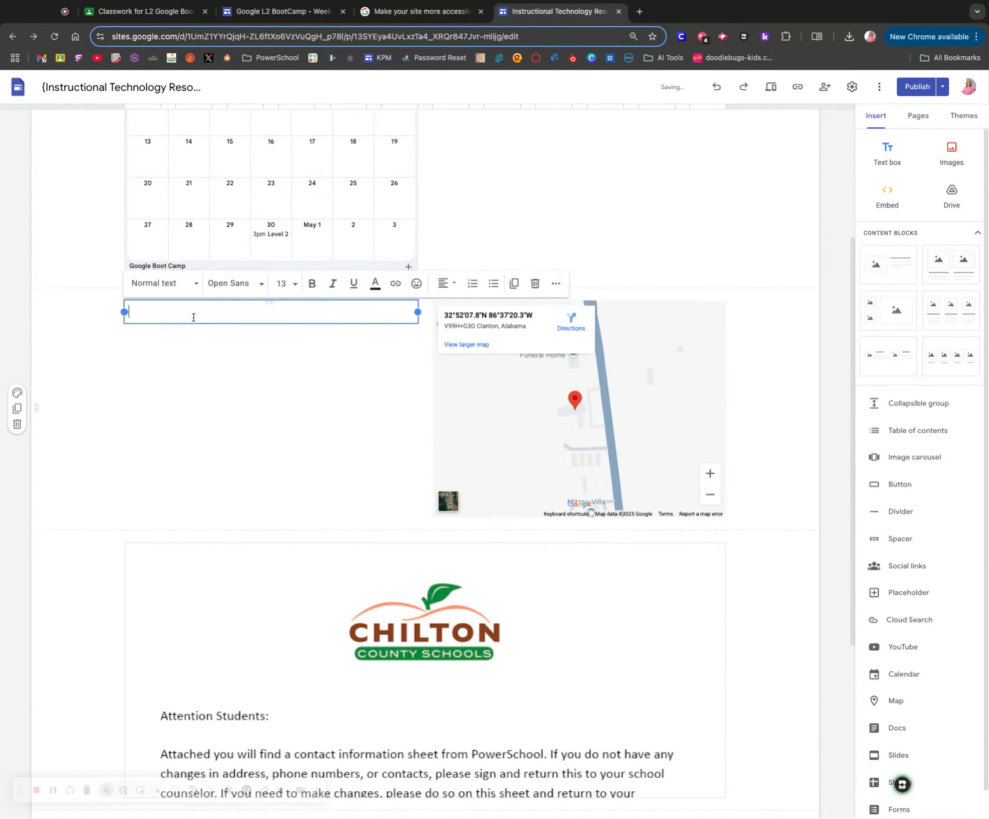
# - Enter "Chilton County Board of Education" as the first line of the text box beside the map
pyautogui.write('Chilton County Nboar')
pyautogui.press('BackSpace')
pyautogui.press('BackSpace')
pyautogui.press('BackSpace')
pyautogui.press('BackSpace')
pyautogui.press('BackSpace')
pyautogui.write('boar')
pyautogui.press('BackSpace')
pyautogui.write('Board of Education')
pyautogui.press('Return')
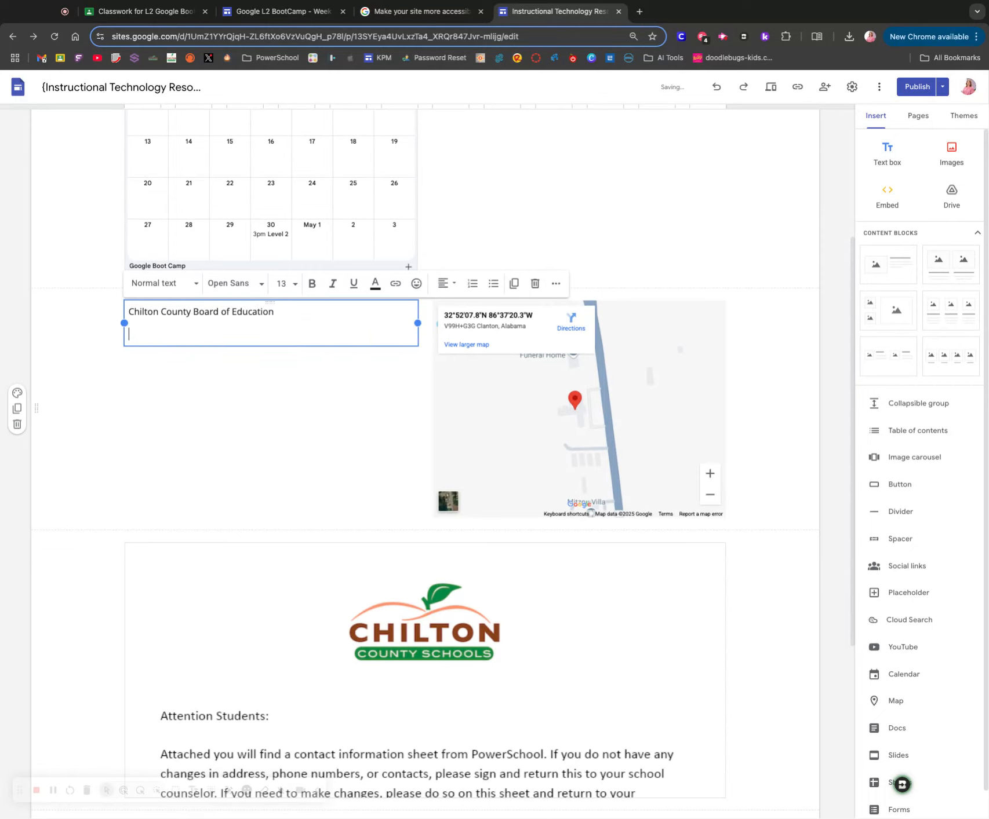
# - Add the board office's street address, city, state and ZIP code as the second line of the text box
pyautogui.write('1705 Lay Dam road')
pyautogui.press('BackSpace')
pyautogui.press('BackSpace')
pyautogui.press('BackSpace')
pyautogui.press('BackSpace')
pyautogui.write('Road, Clanton< AL')
pyautogui.press('BackSpace')
pyautogui.press('BackSpace')
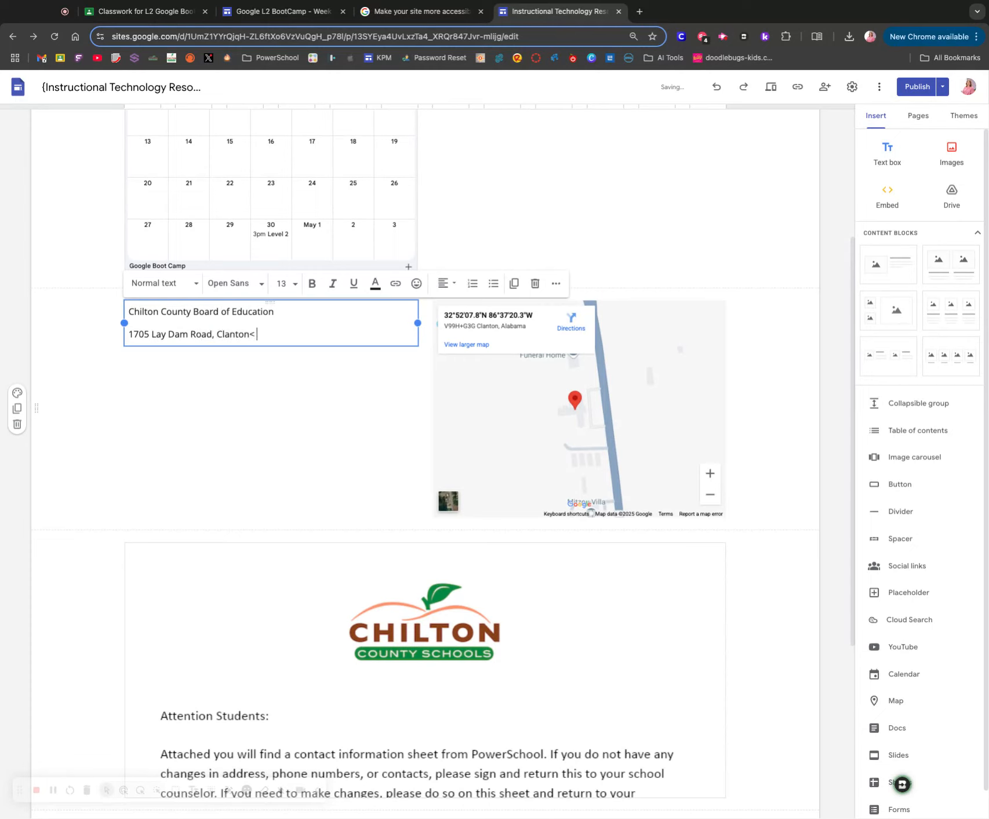
pyautogui.write('35045')
pyautogui.click(203, 391)
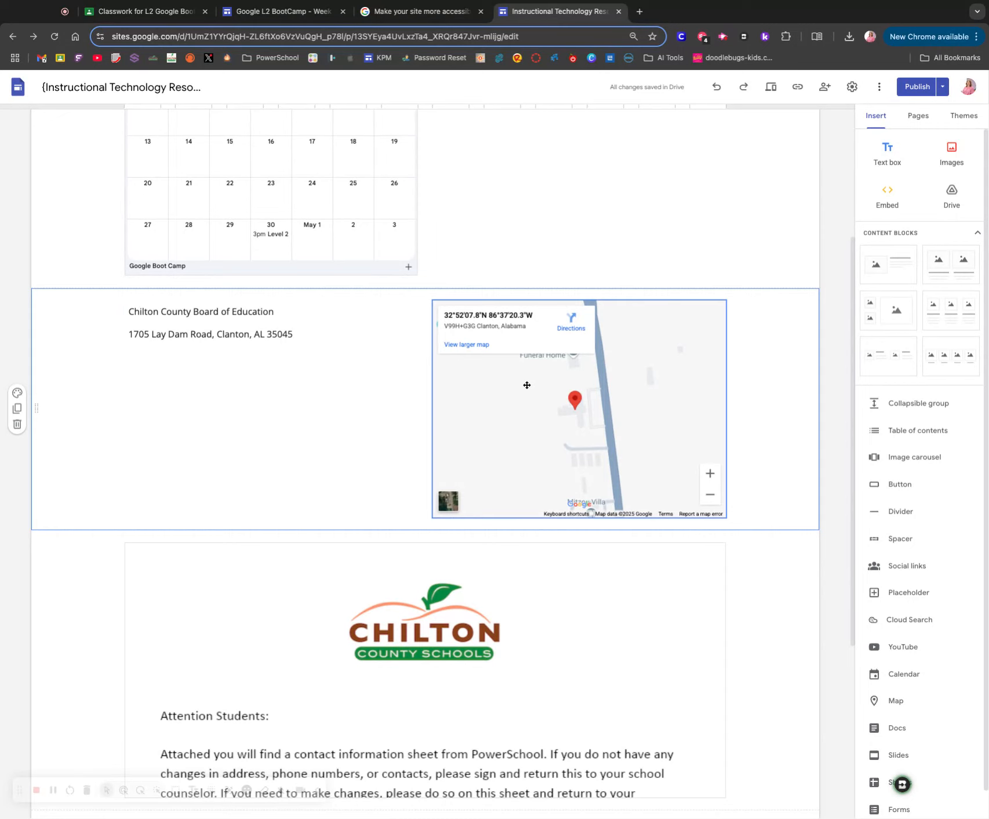
pyautogui.click(35, 790)
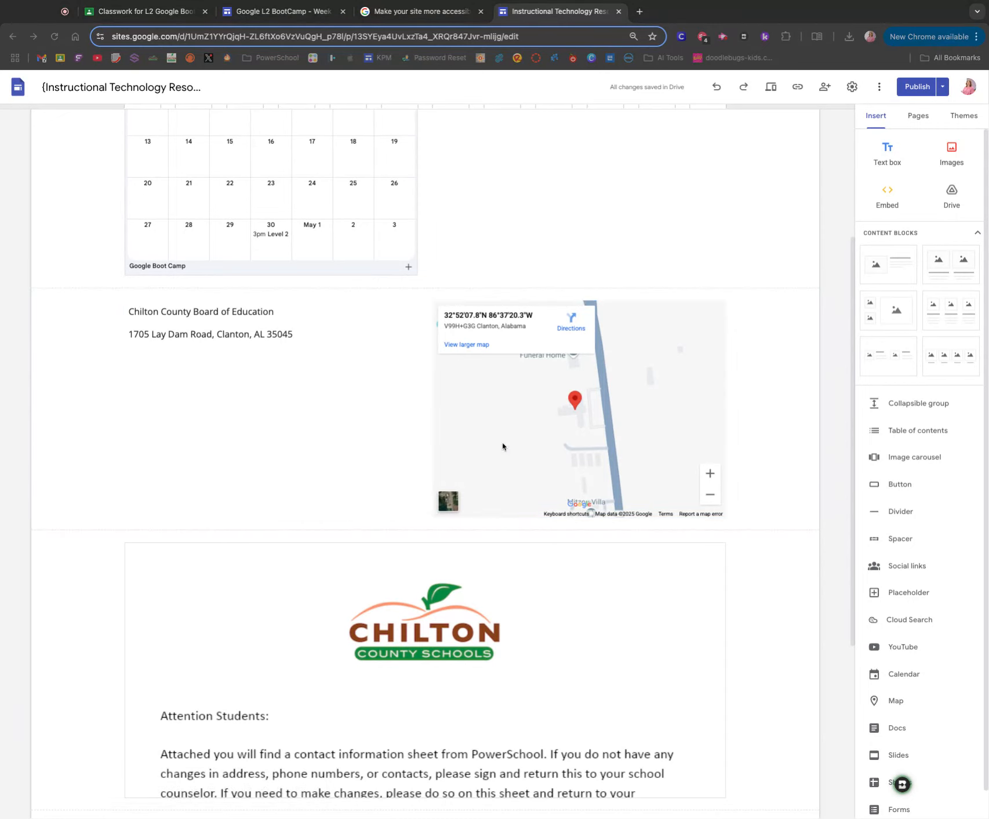
# - Open the site's sharing settings and examine the general access options for the draft and the published site
pyautogui.scroll(4, 503, 446)
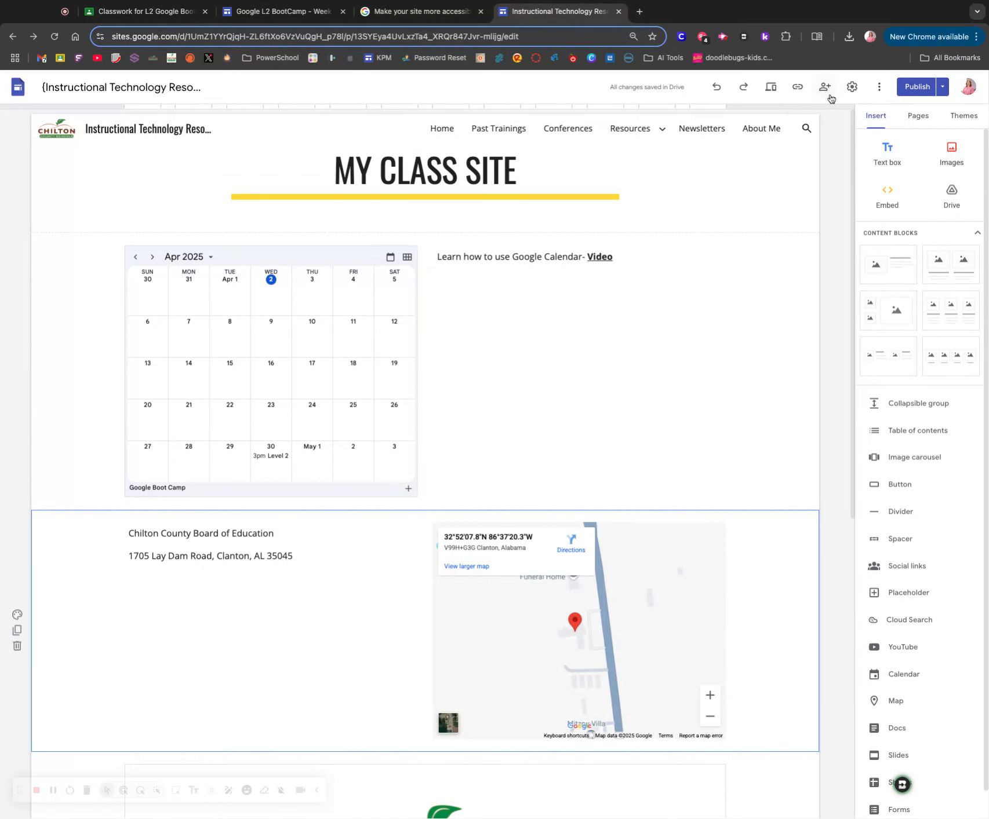
pyautogui.click(825, 89)
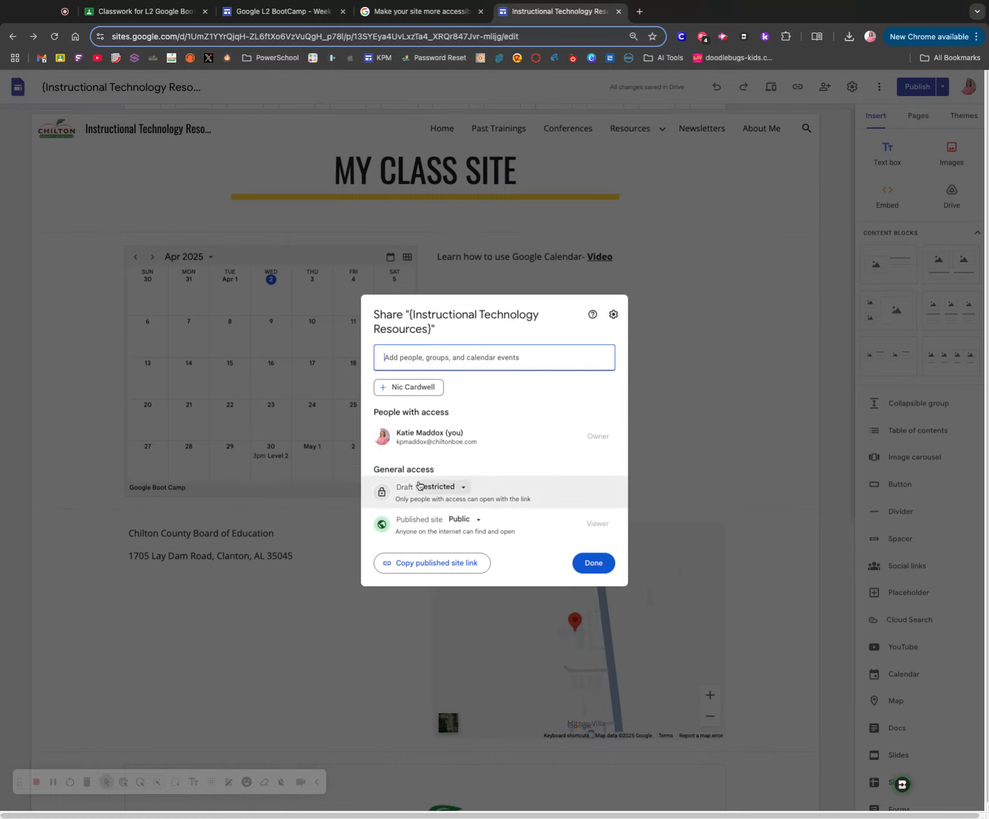
pyautogui.tripleClick(397, 520)
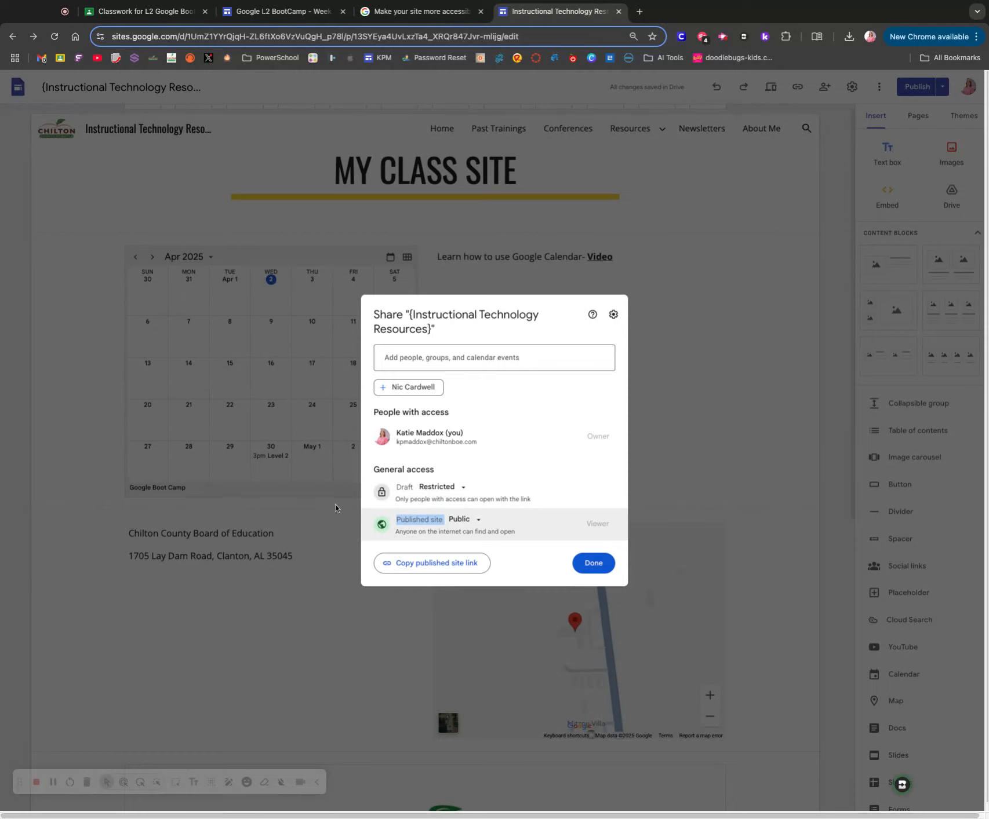
pyautogui.click(438, 486)
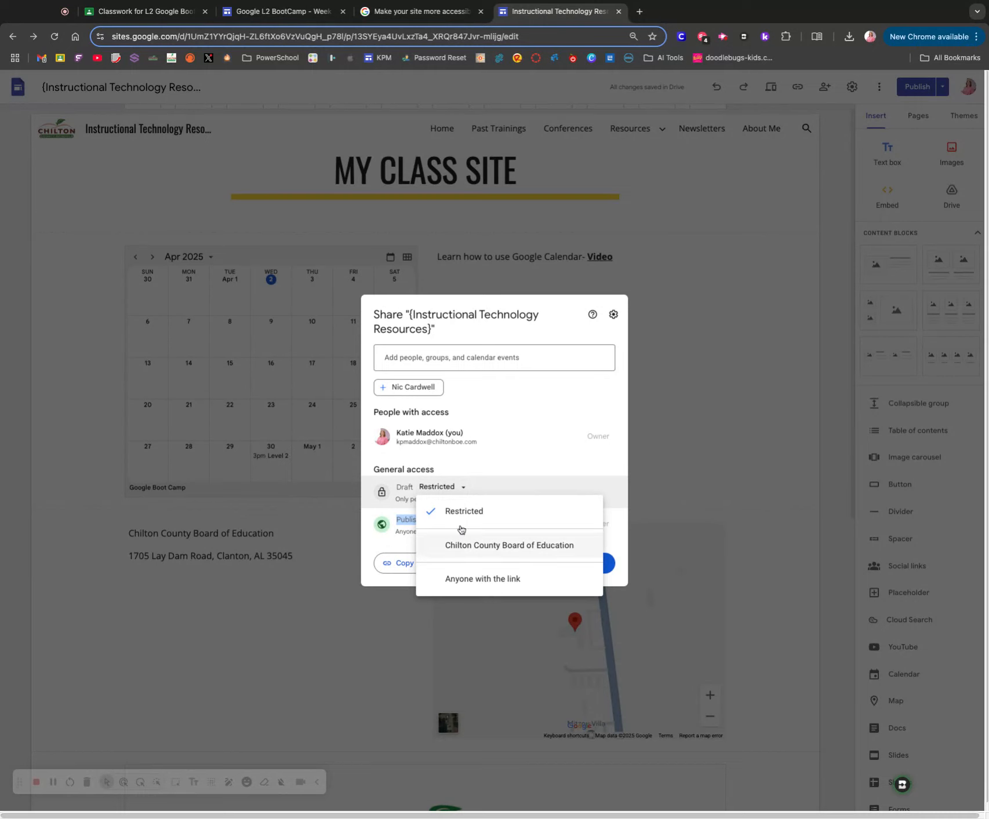
pyautogui.click(423, 500)
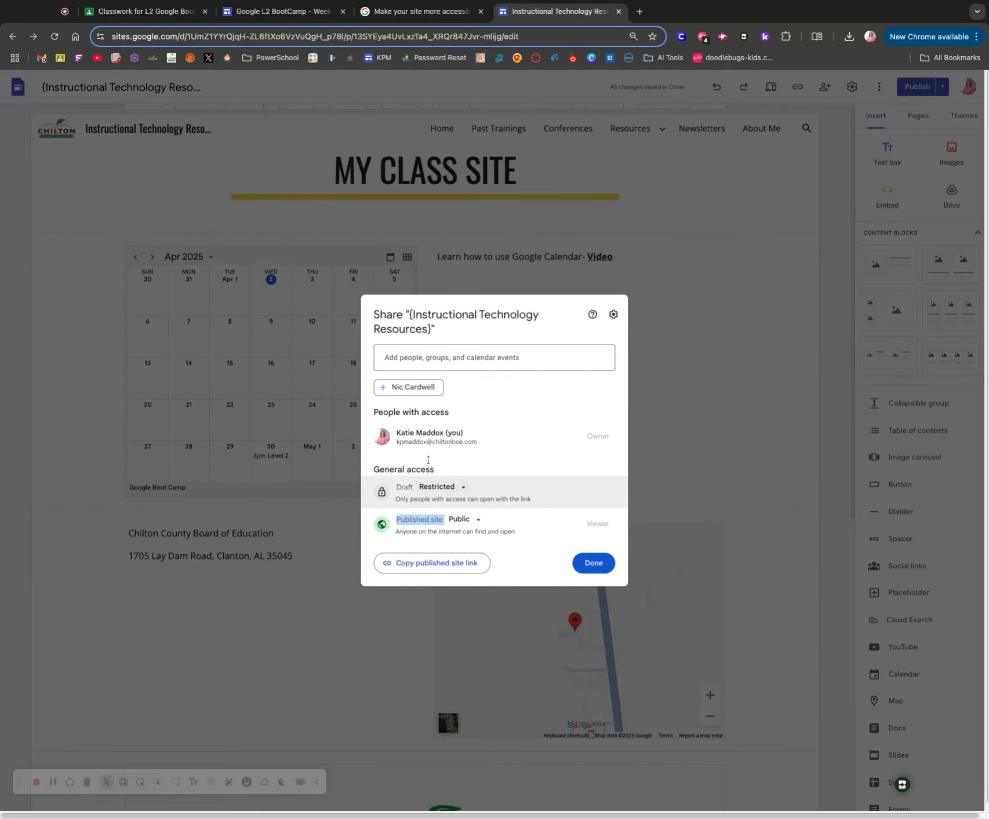
# - Add the suggested colleague to the site's sharing invitation with the Editor role
pyautogui.click(403, 392)
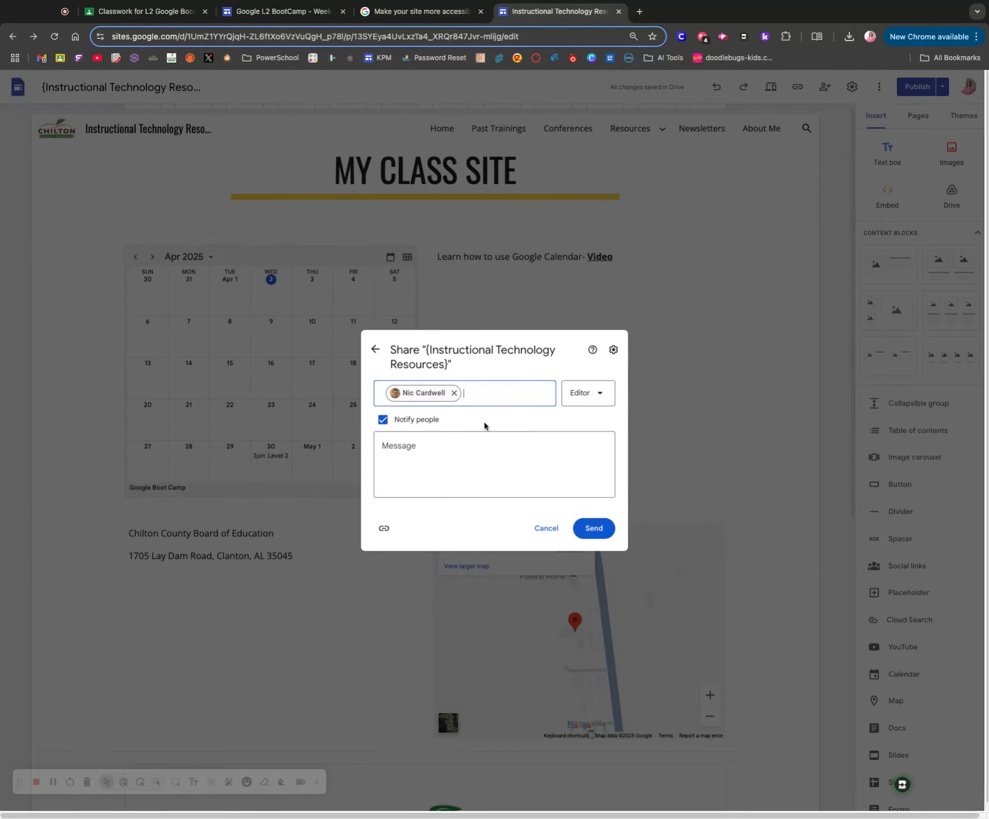
pyautogui.click(583, 405)
pyautogui.click(547, 450)
# - Add an access expiration to the invited colleague's Editor role and set its date to April 3, 2025
pyautogui.click(580, 400)
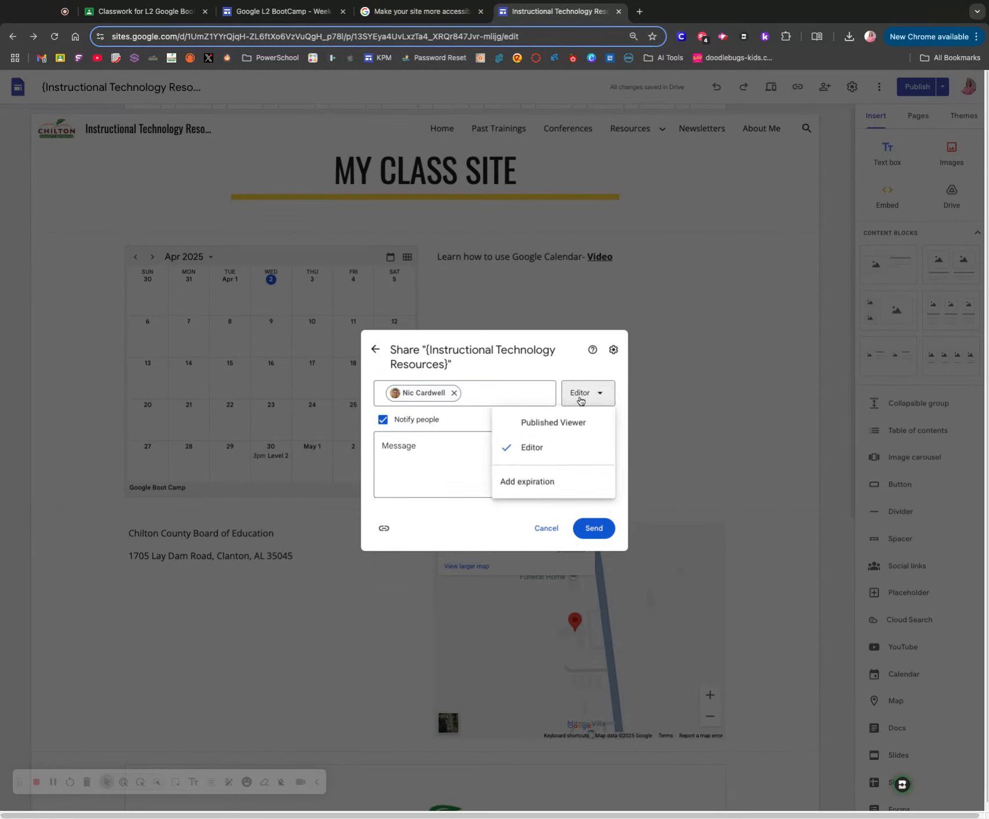
pyautogui.click(525, 482)
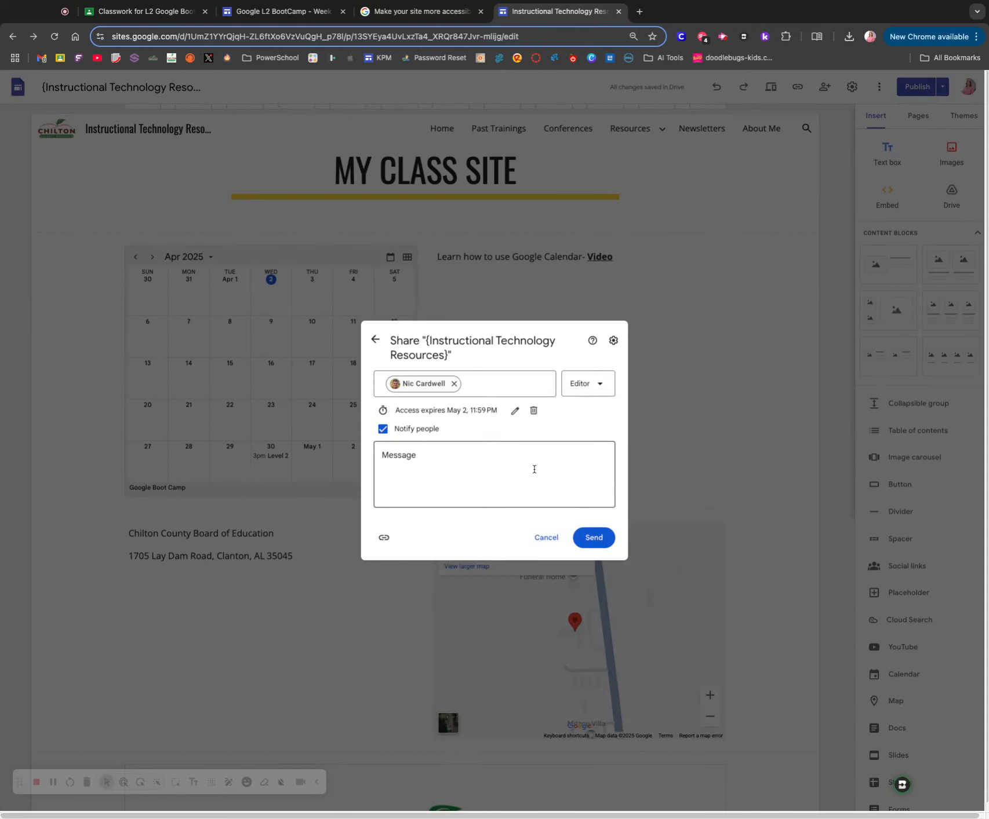
pyautogui.click(515, 411)
pyautogui.click(625, 434)
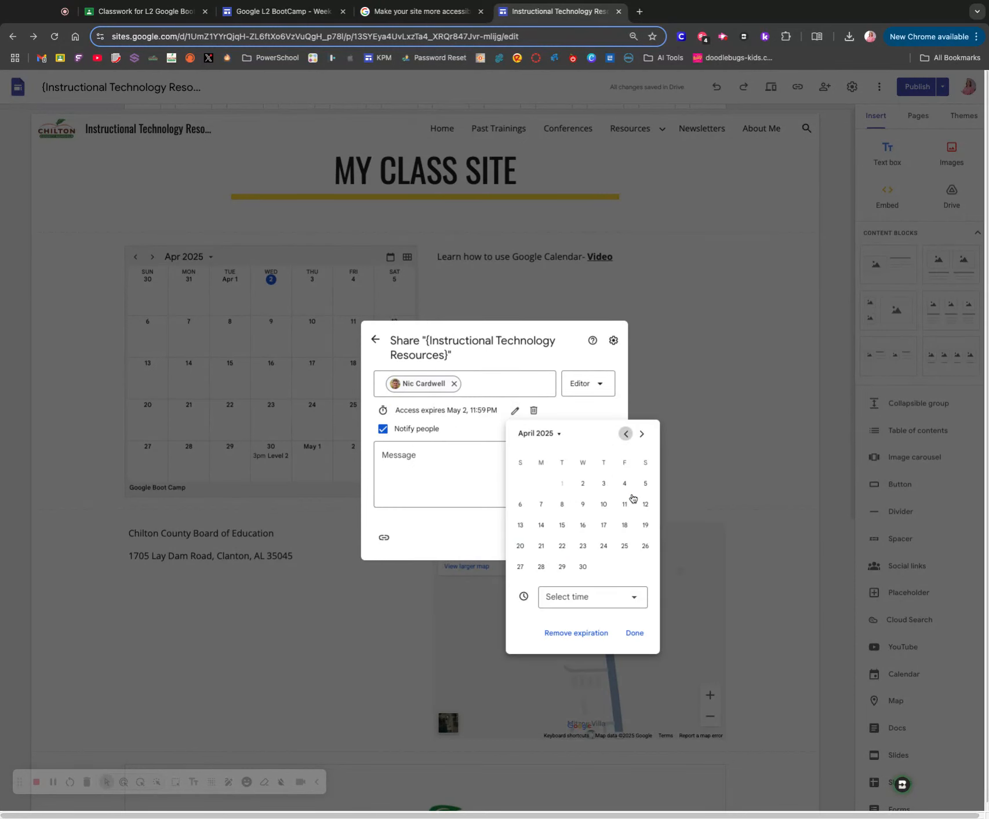
pyautogui.click(603, 483)
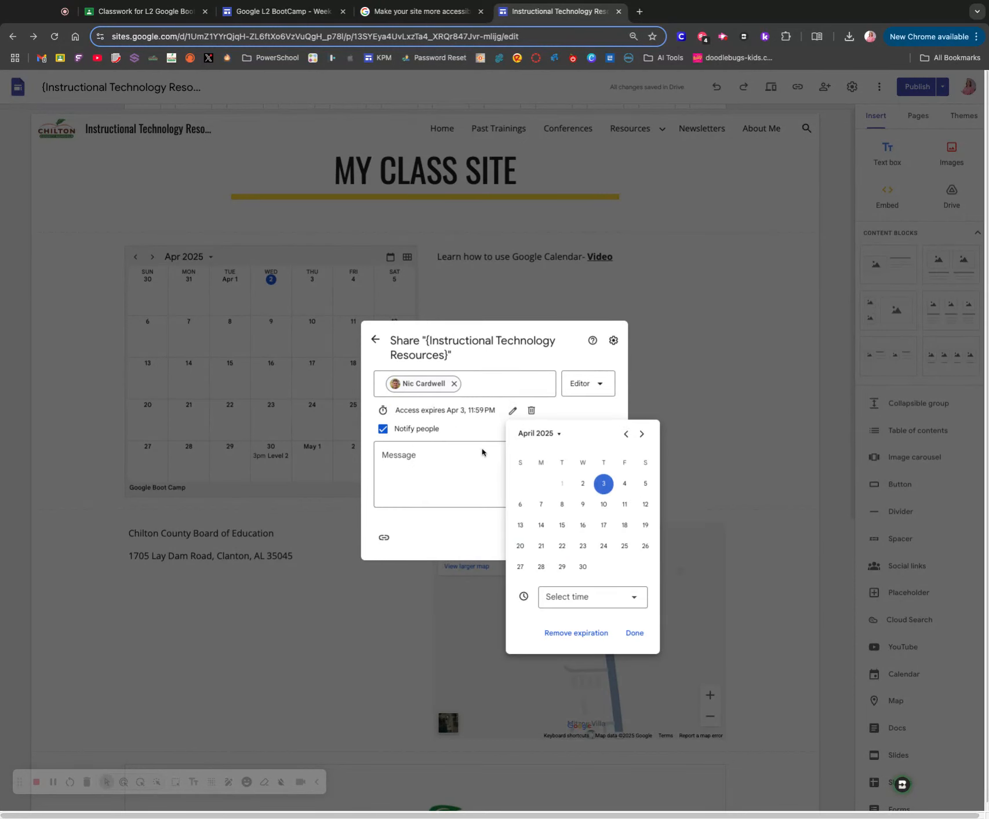
# - Send the colleague's invitation with the message "Test for Google BootCamp", acknowledge the file access notices and finish sharing
pyautogui.click(446, 476)
pyautogui.click(446, 475)
pyautogui.write('Test for ')
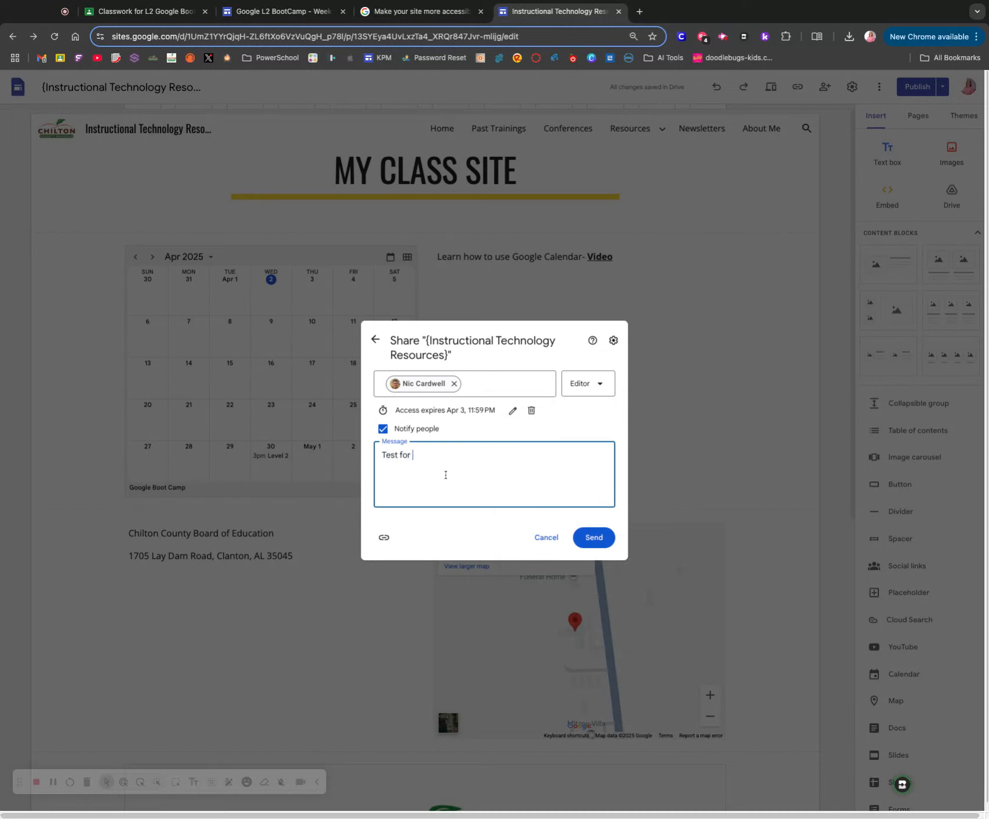
pyautogui.write('Google BootCamp')
pyautogui.click(593, 539)
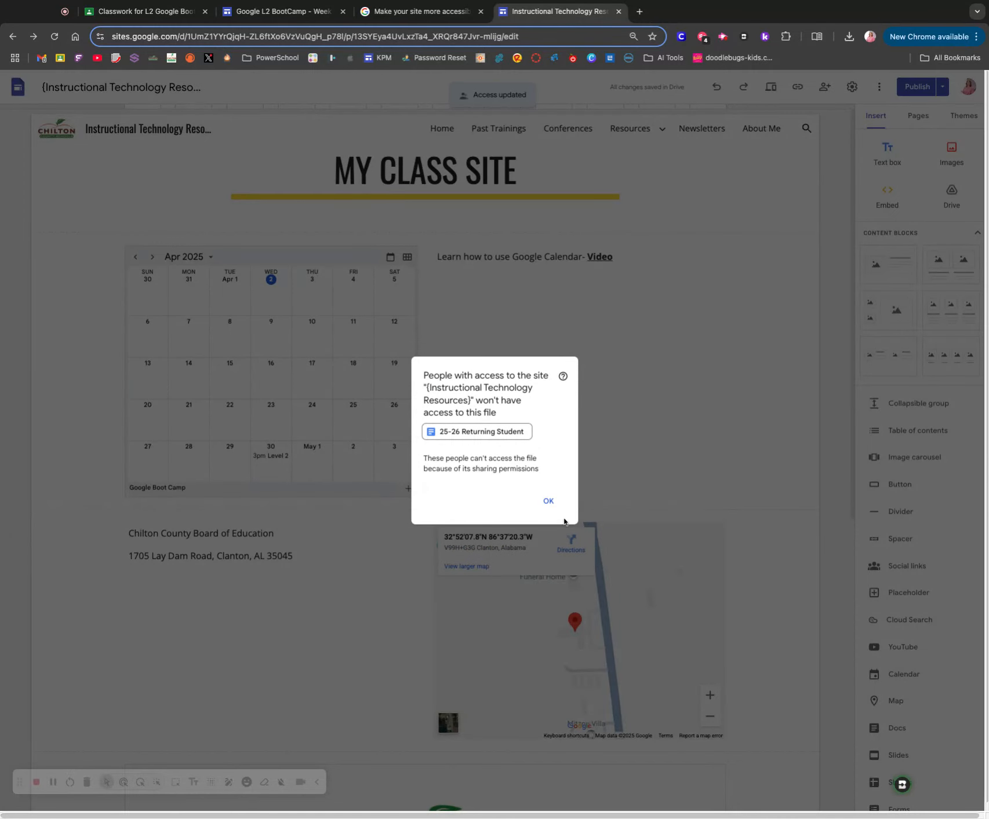
pyautogui.click(548, 501)
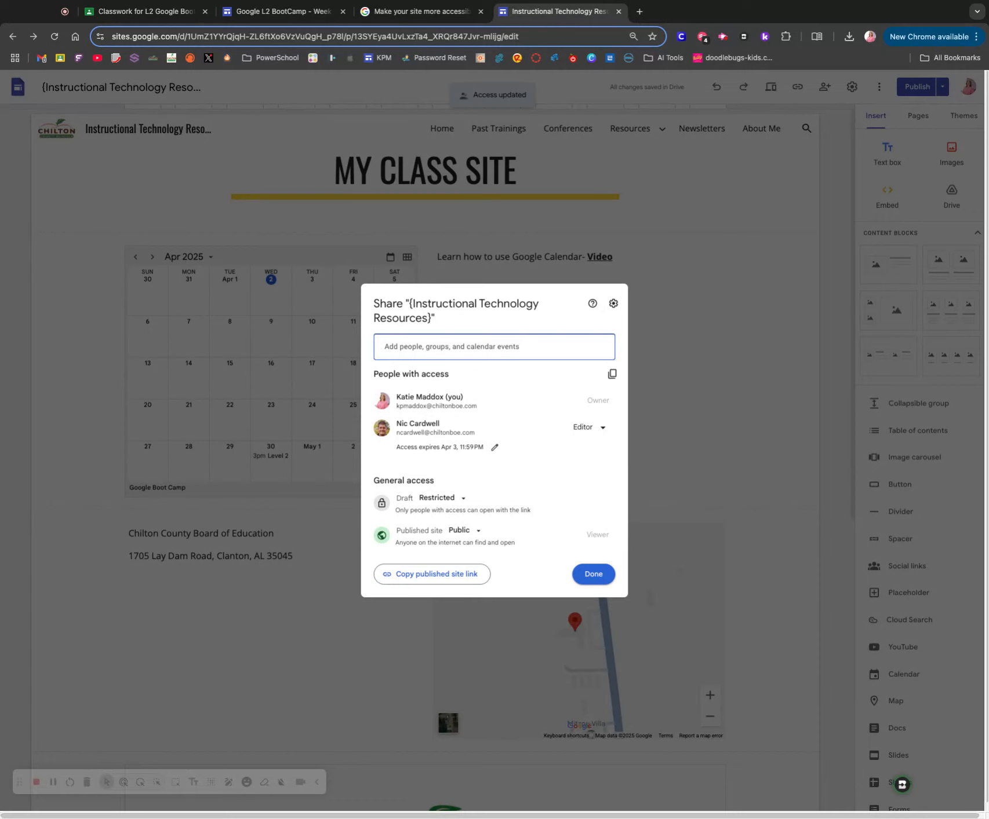
pyautogui.click(592, 574)
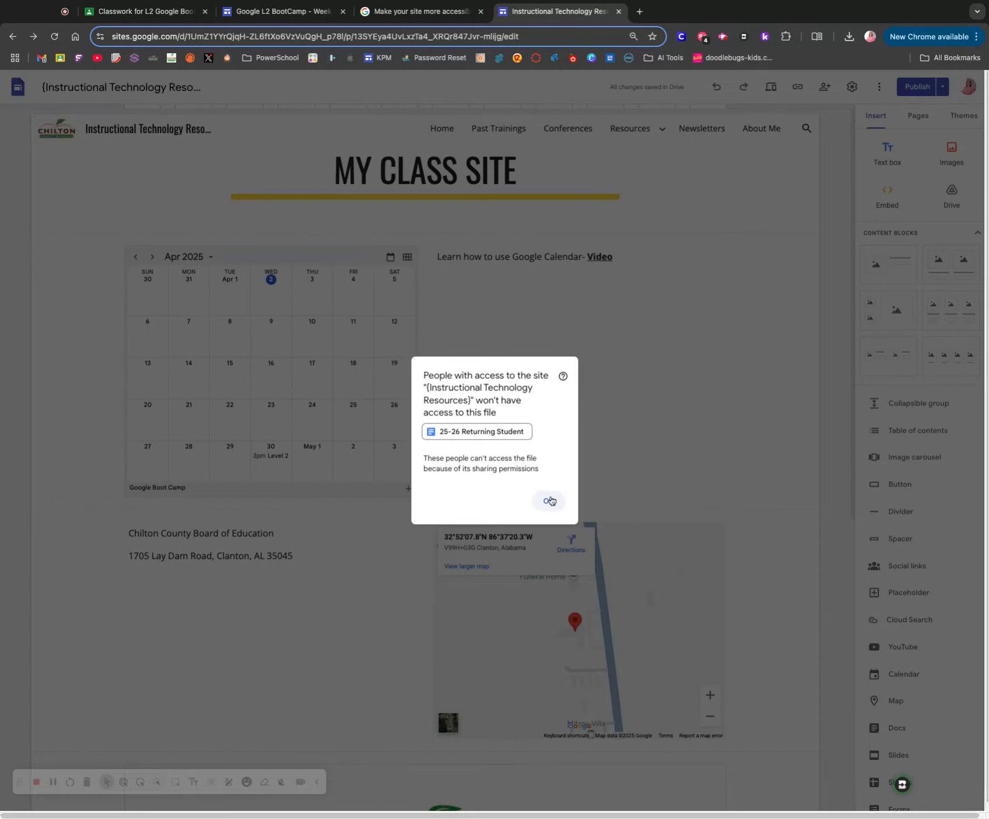
pyautogui.click(549, 501)
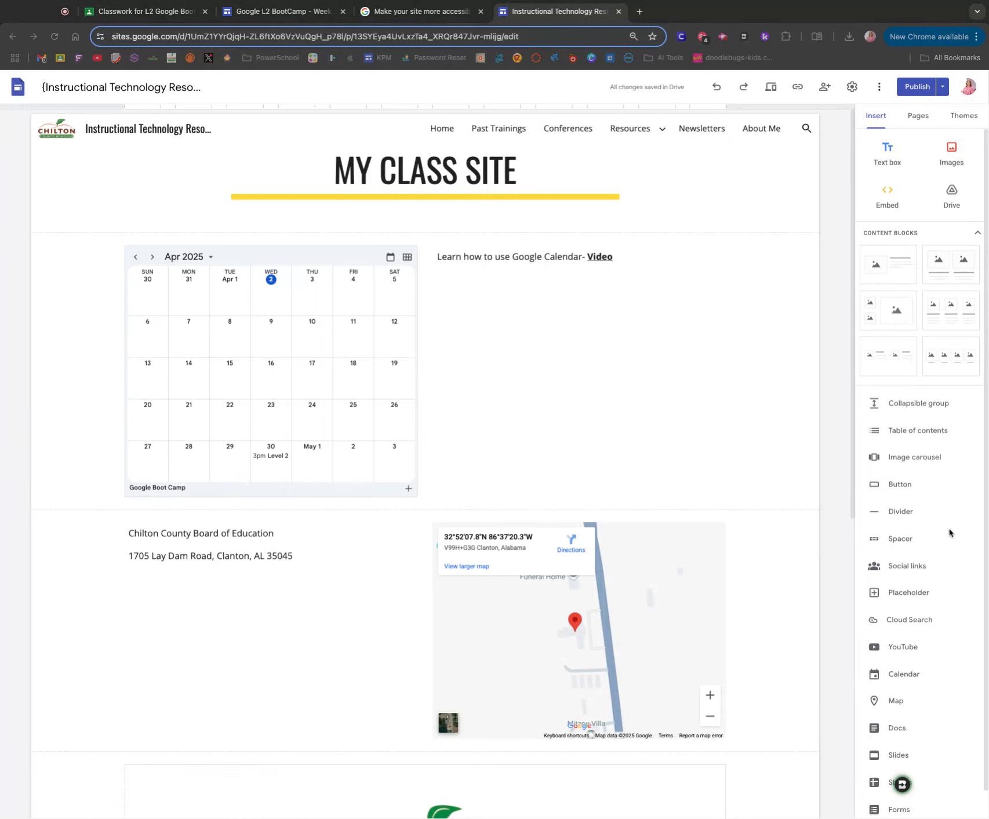
# - Try to insert a chart from the "**Phishing Reports 24-25" spreadsheet into the page
pyautogui.scroll(-1, 928, 540)
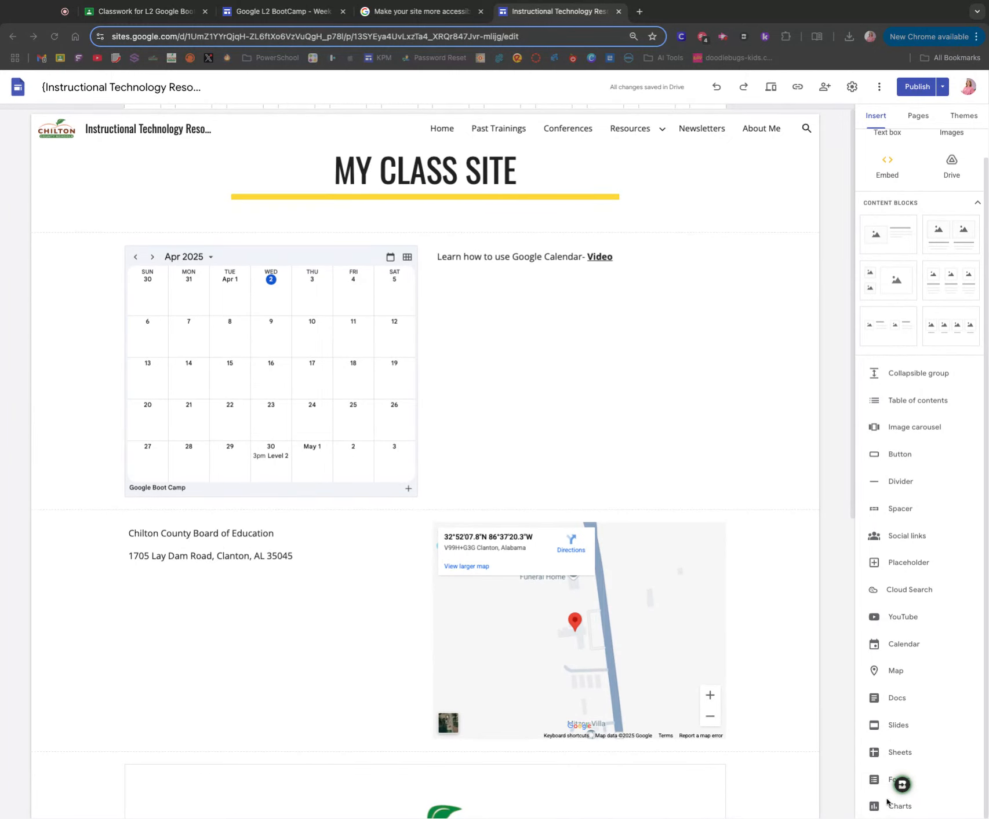
pyautogui.click(897, 806)
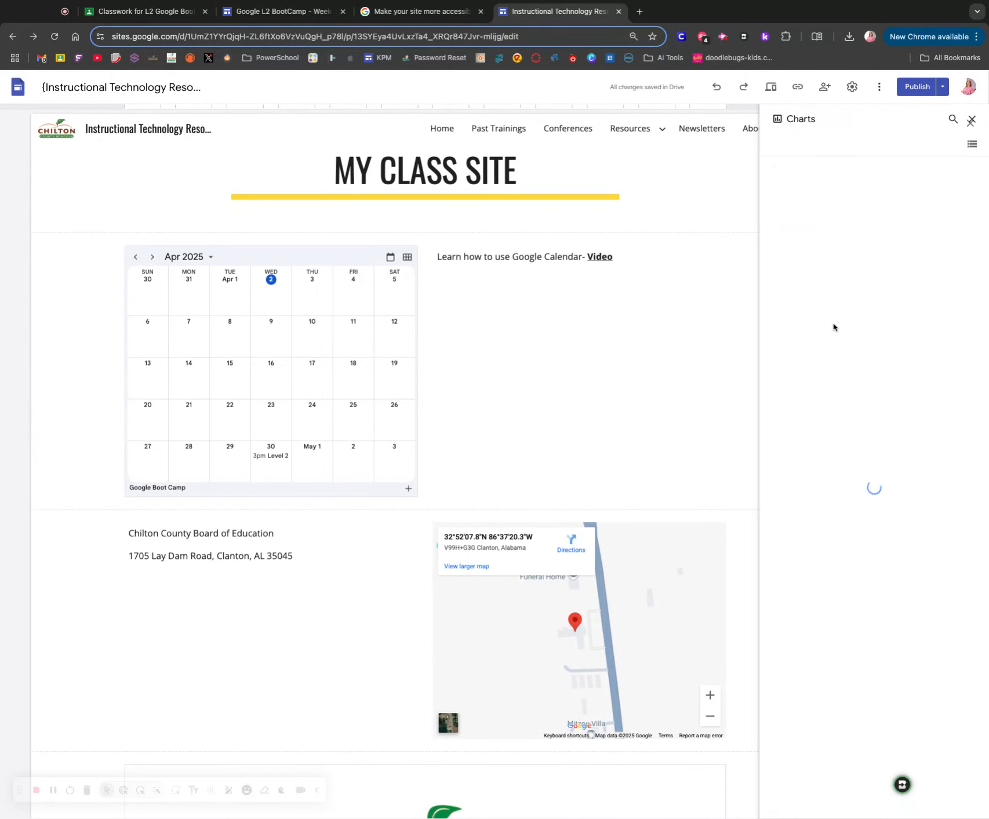
pyautogui.scroll(-4, 885, 363)
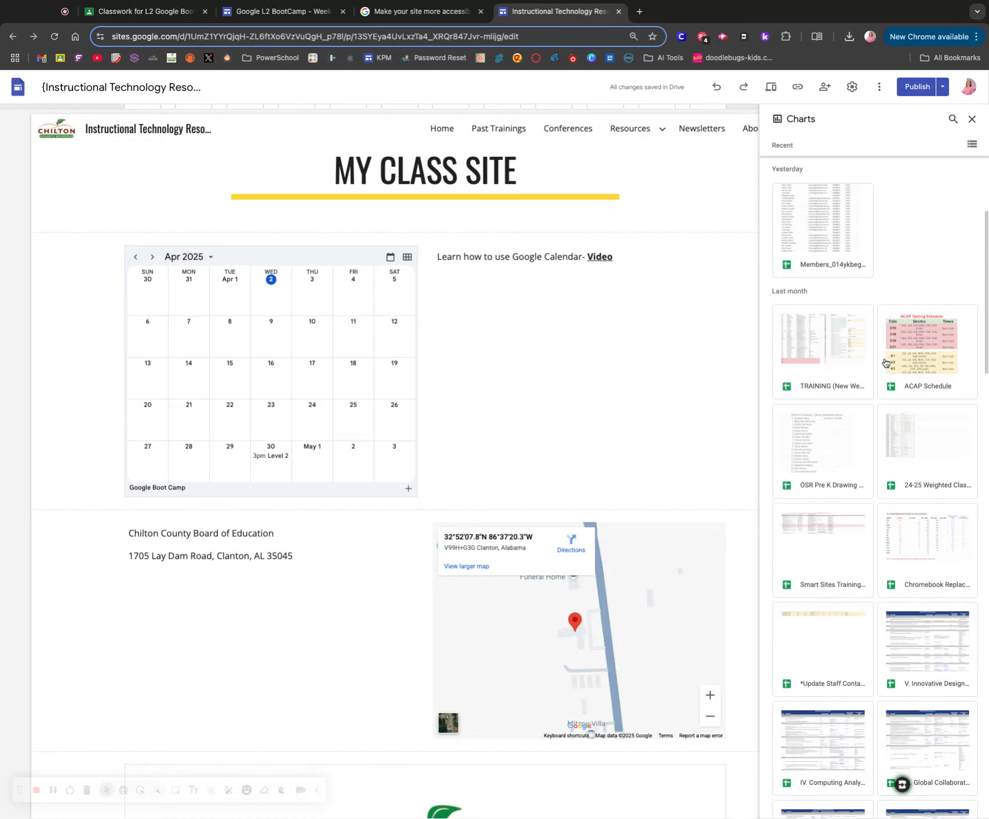
pyautogui.scroll(-9, 885, 363)
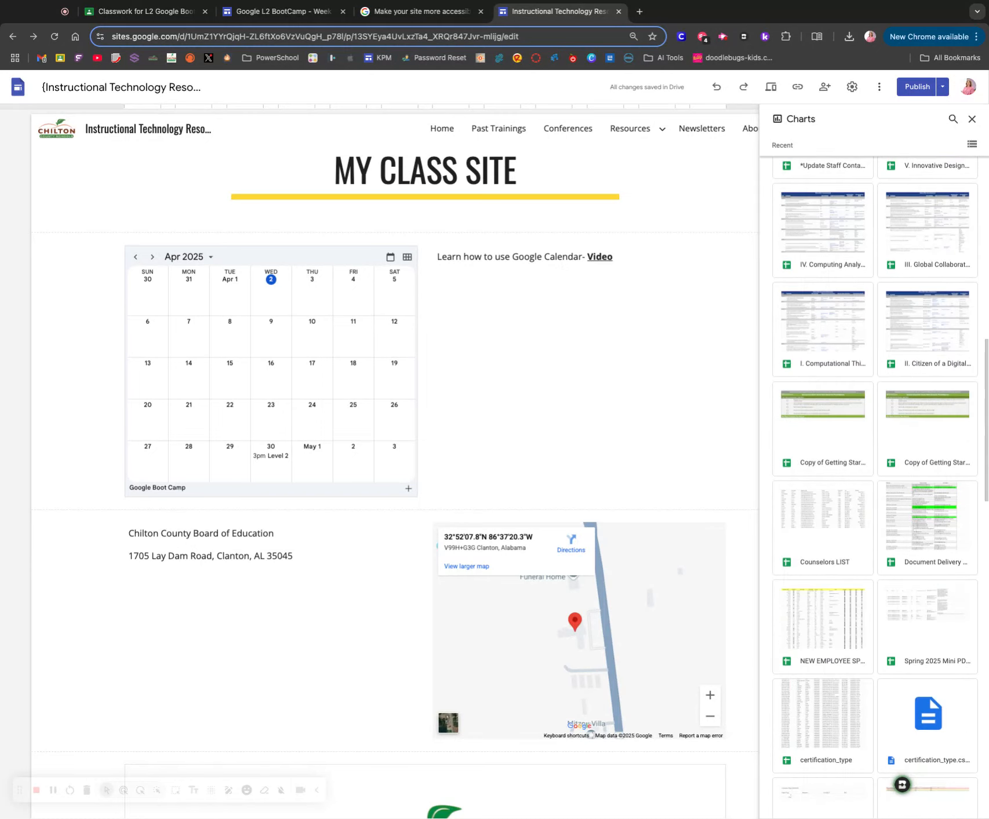
pyautogui.scroll(-3, 875, 487)
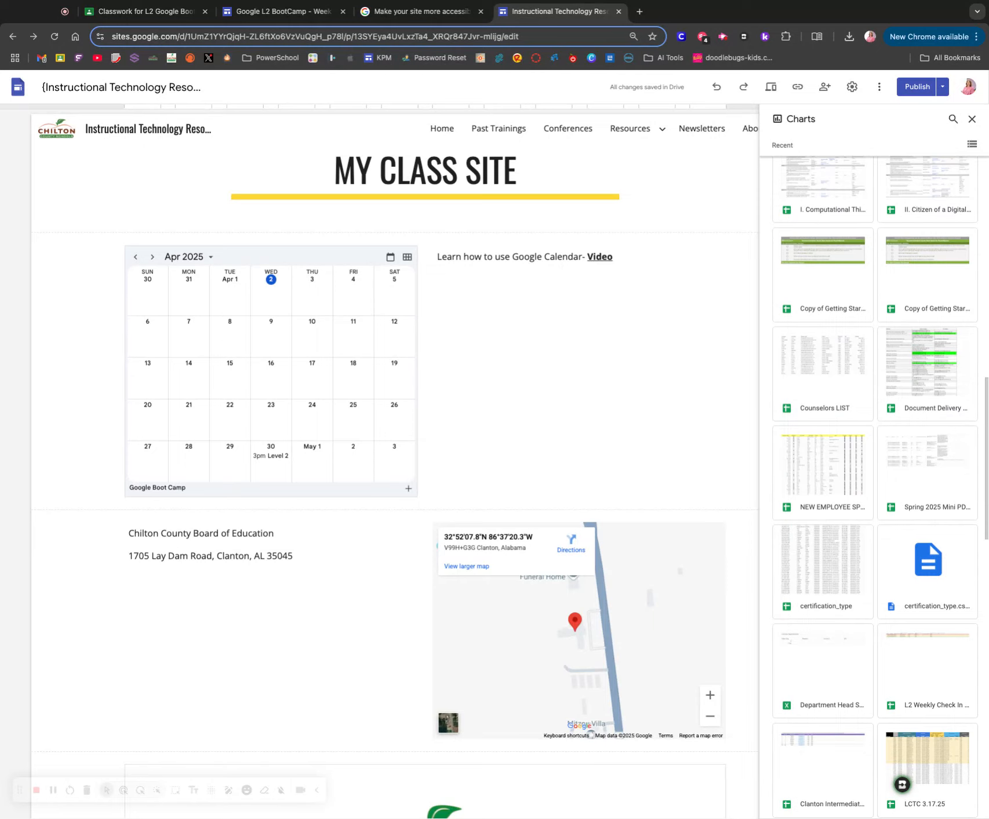
pyautogui.scroll(10, 873, 485)
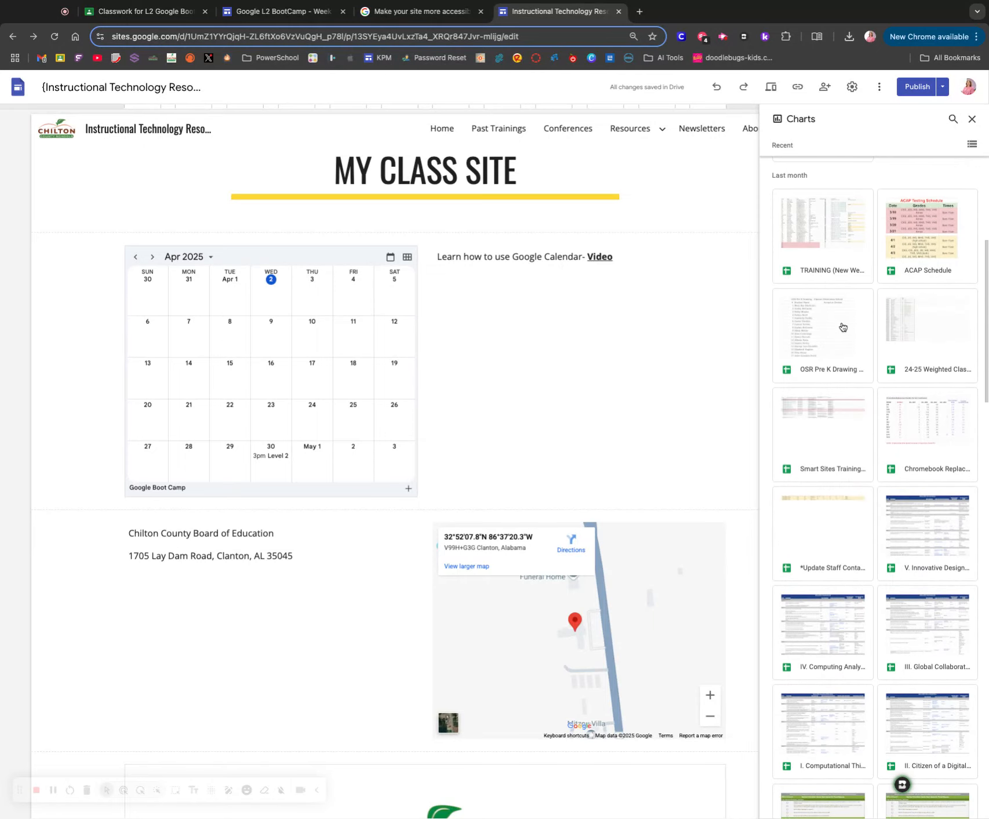
pyautogui.scroll(6, 842, 336)
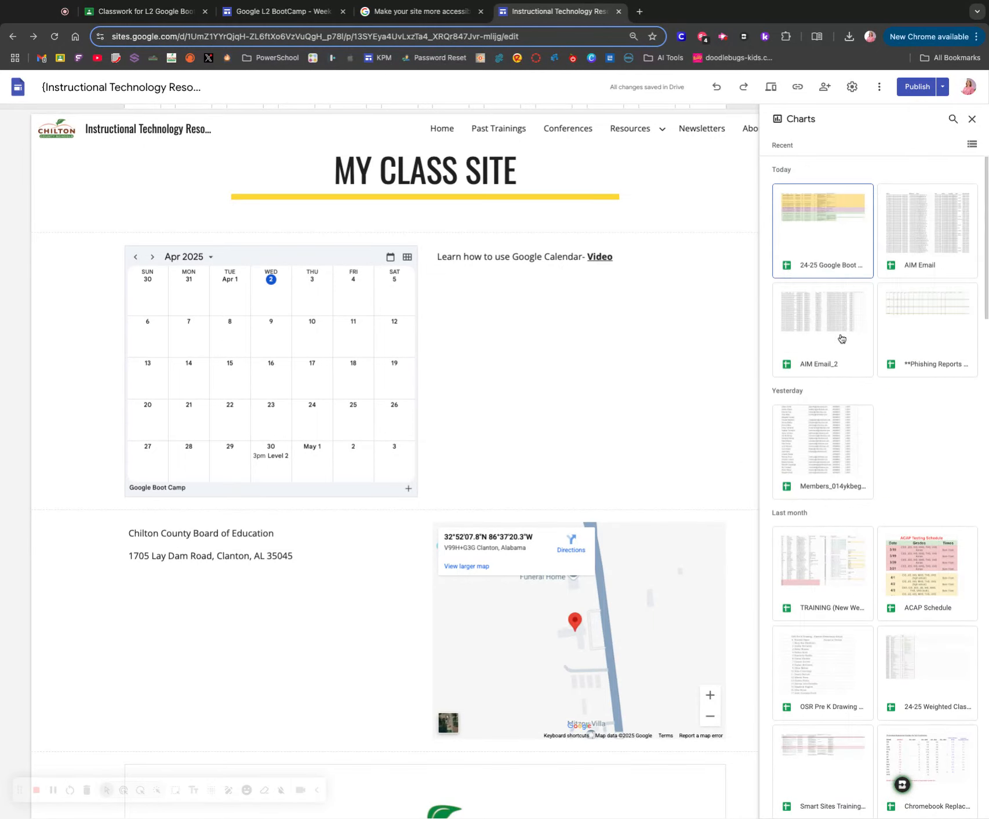
pyautogui.click(908, 321)
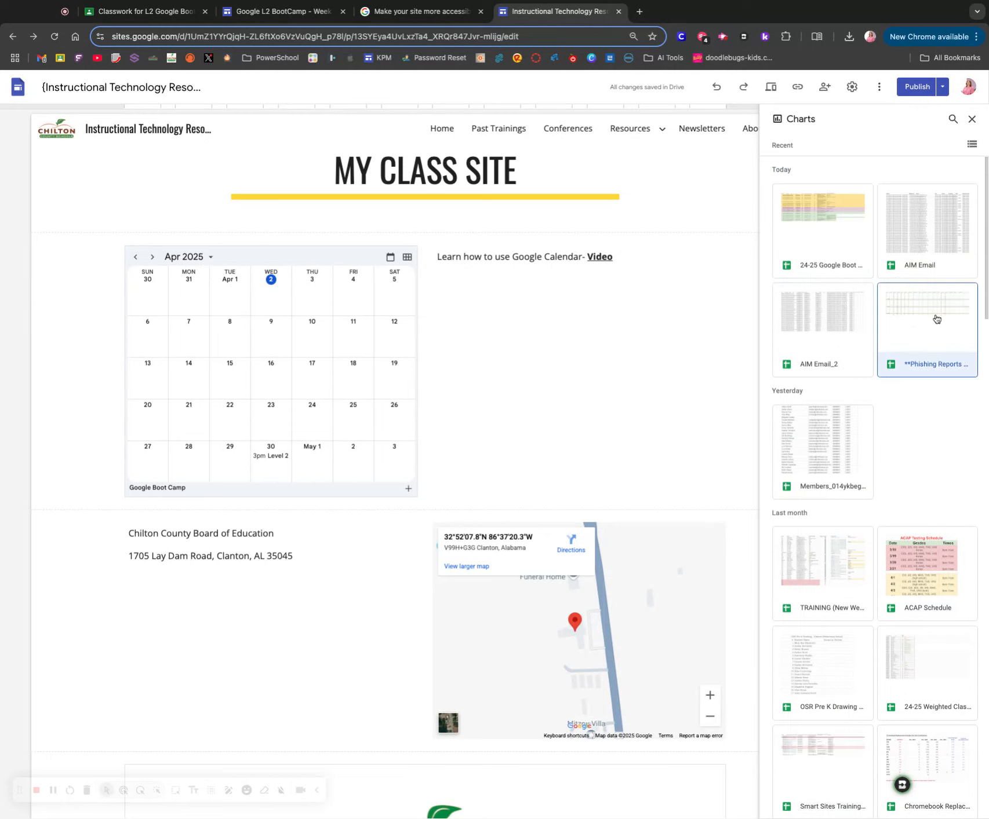
pyautogui.click(958, 807)
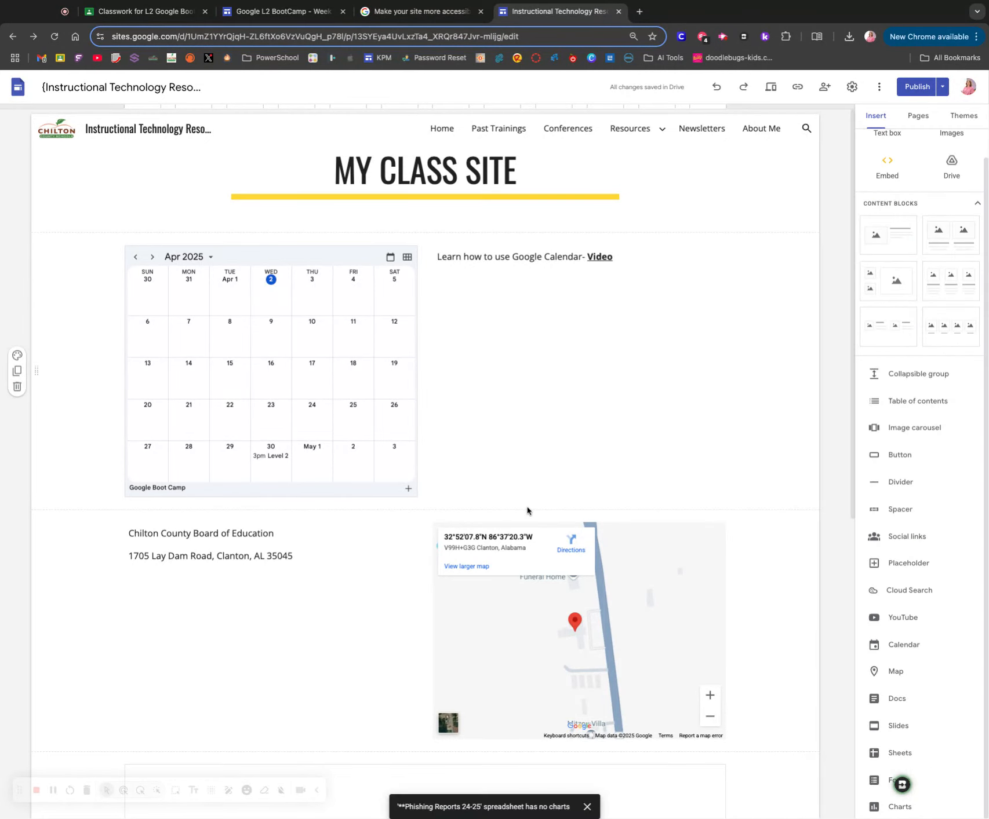
# - Examine the recent spreadsheets offered as chart sources for the class page, without inserting any of them
pyautogui.scroll(-10, 527, 510)
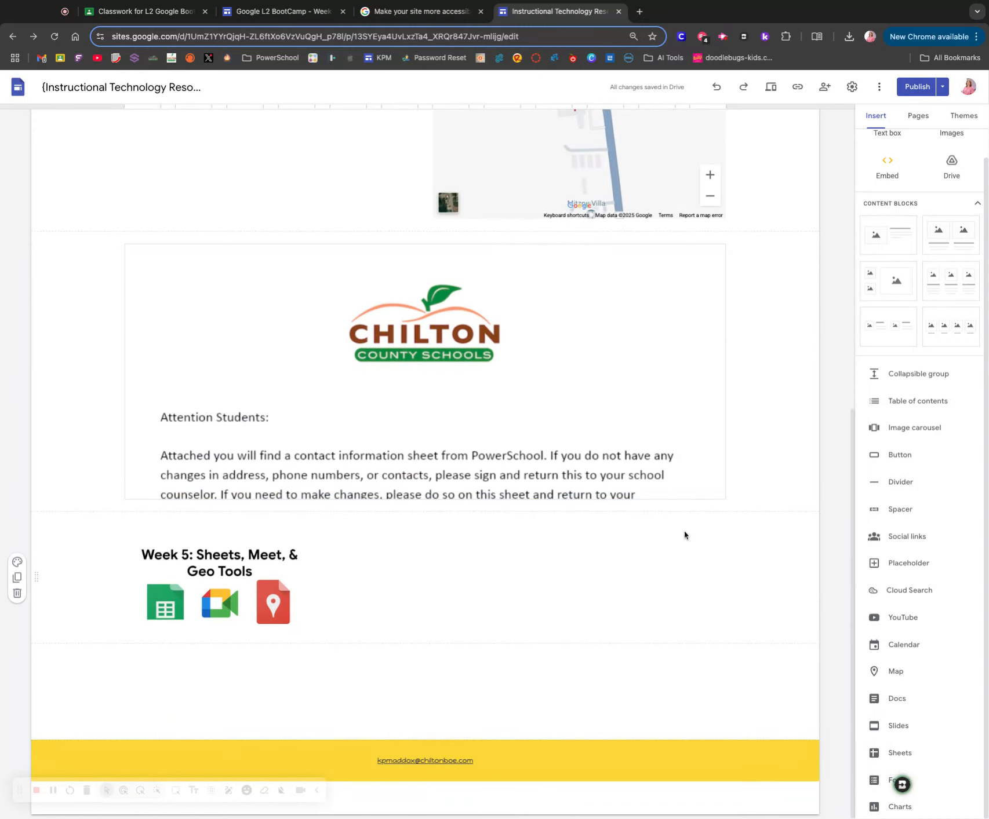
pyautogui.scroll(10, 682, 535)
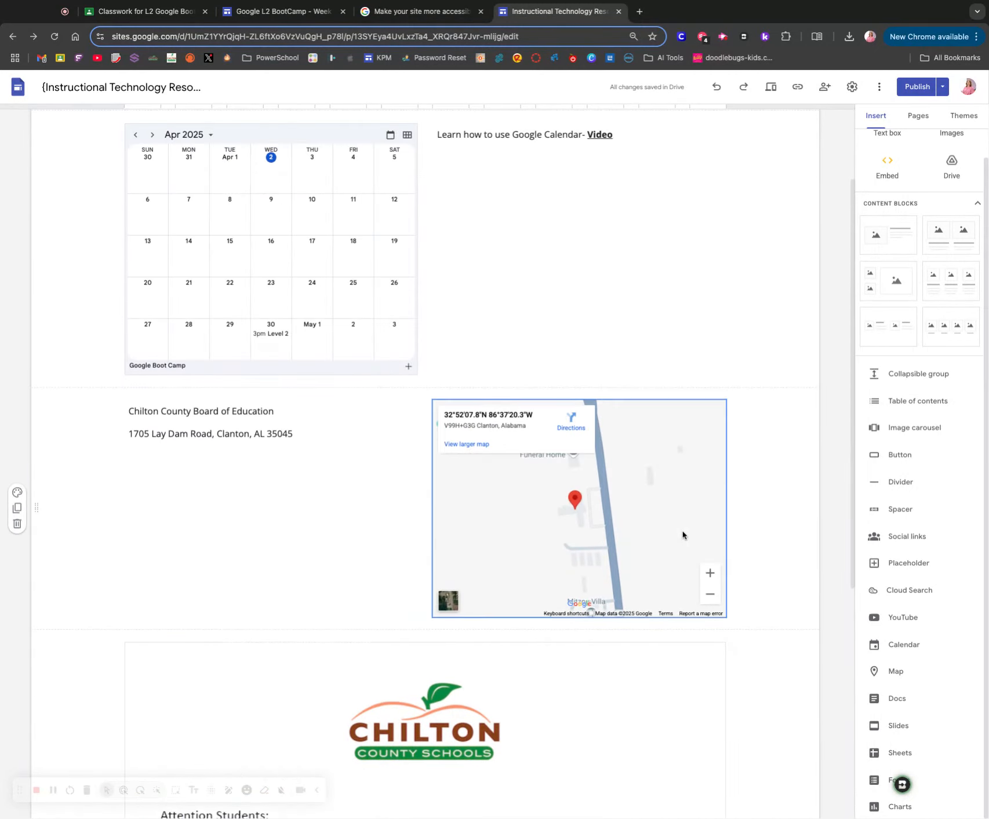
pyautogui.scroll(-10, 660, 578)
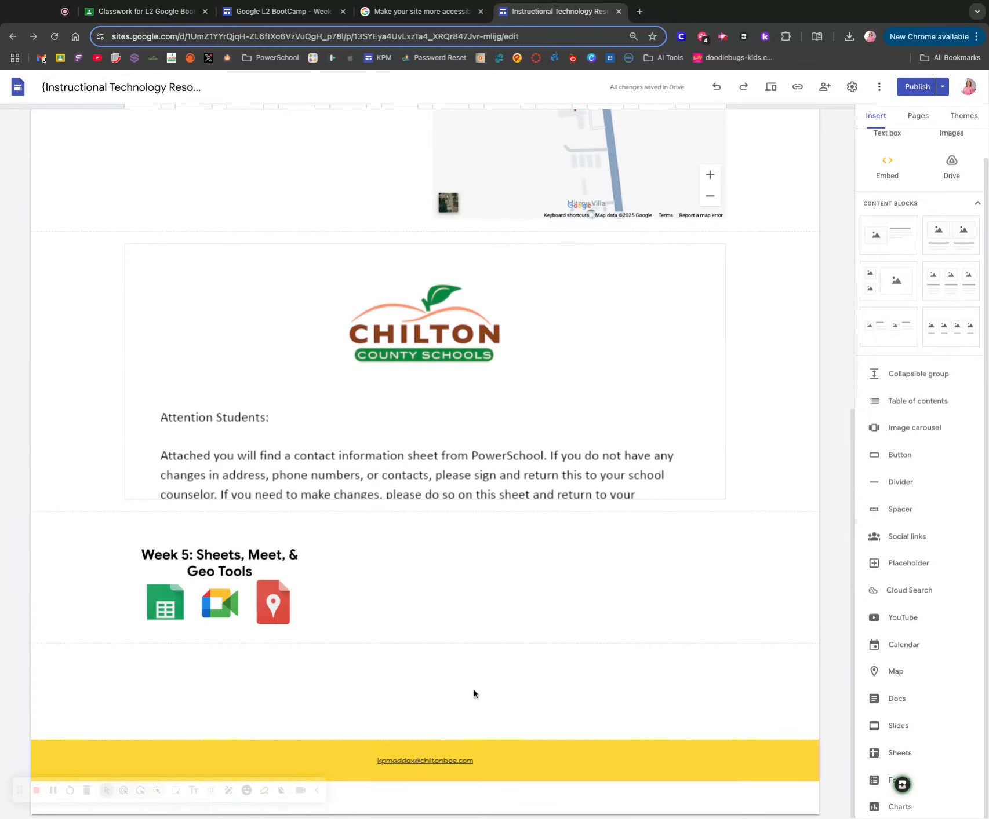
pyautogui.click(898, 805)
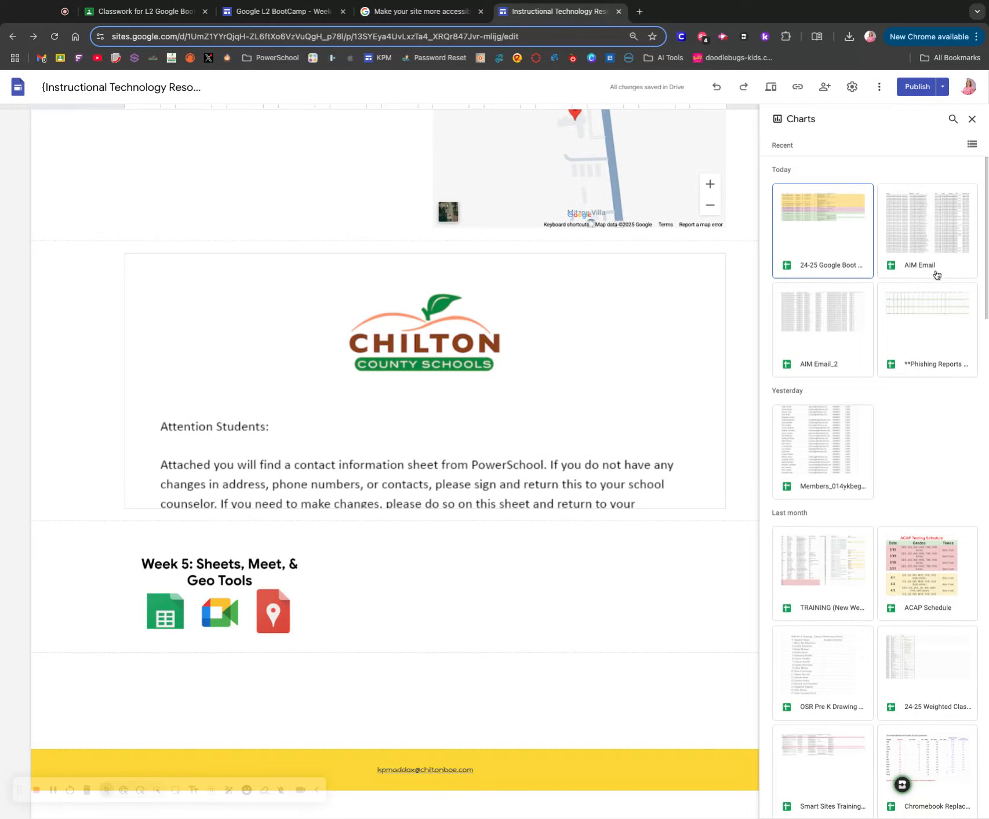
pyautogui.scroll(-15, 925, 324)
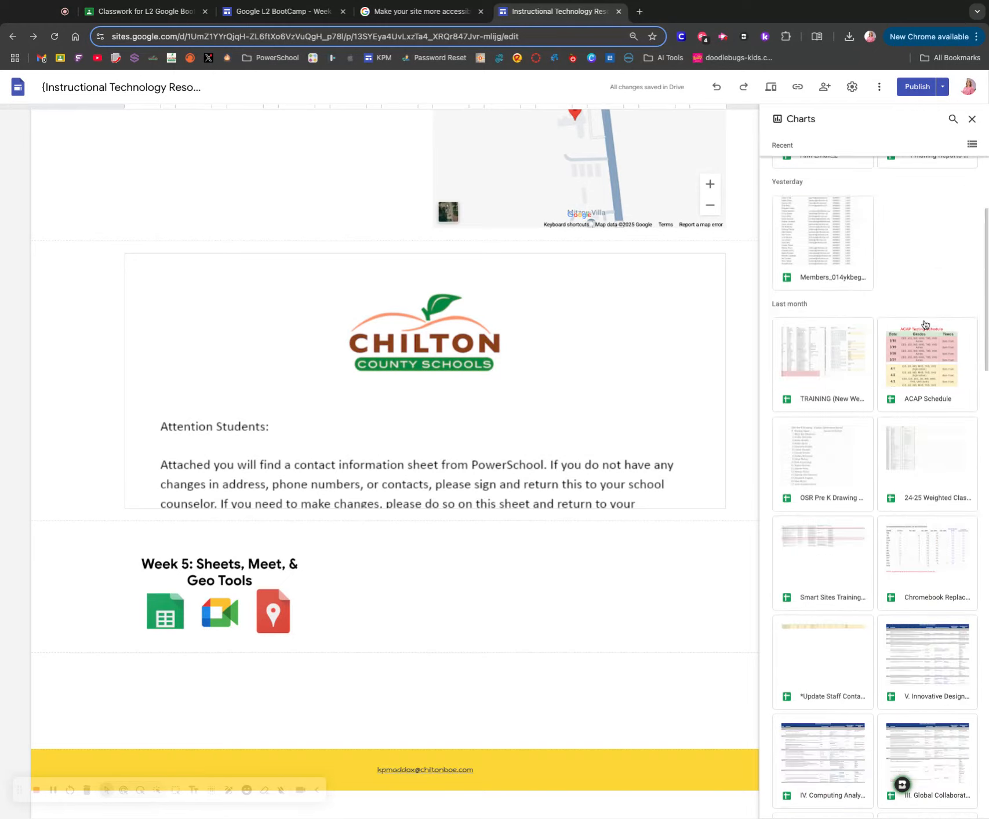
pyautogui.scroll(-20, 925, 324)
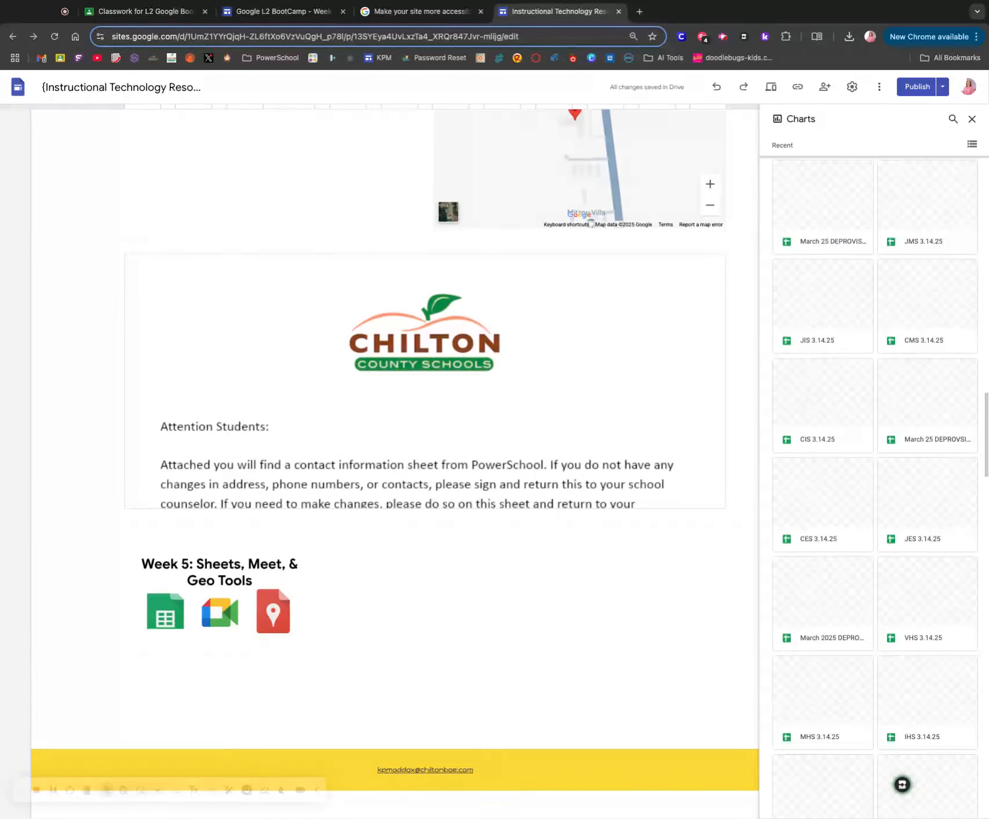
pyautogui.scroll(-1, 876, 488)
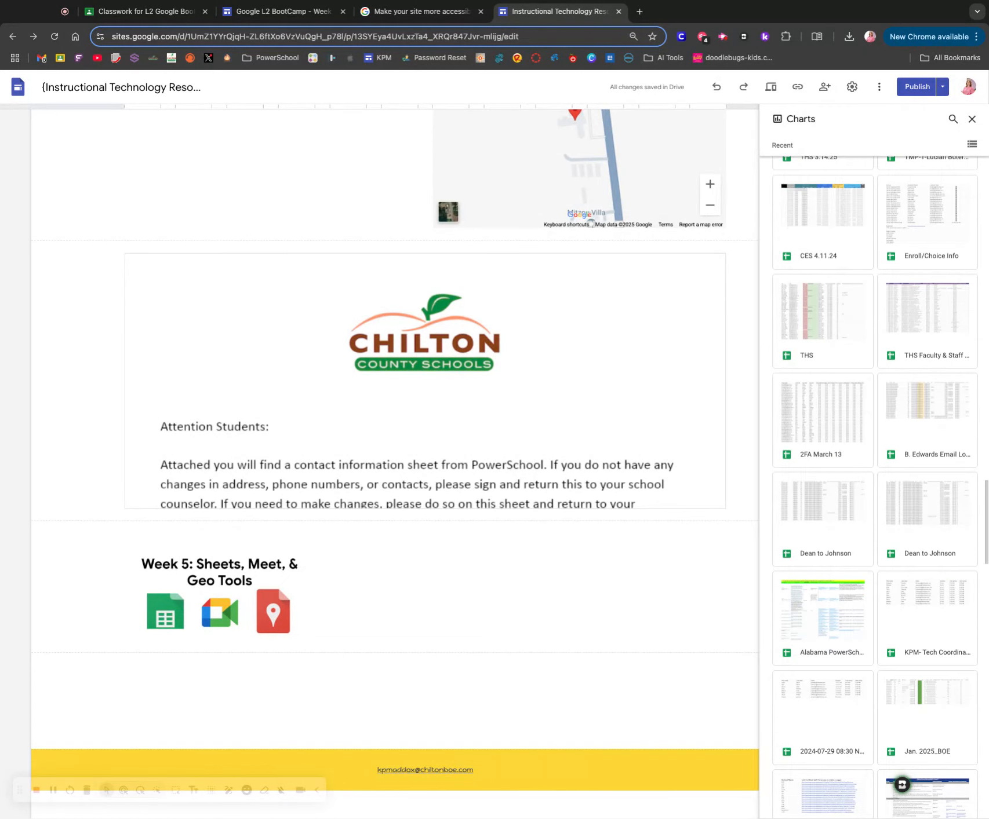
pyautogui.scroll(-5, 901, 784)
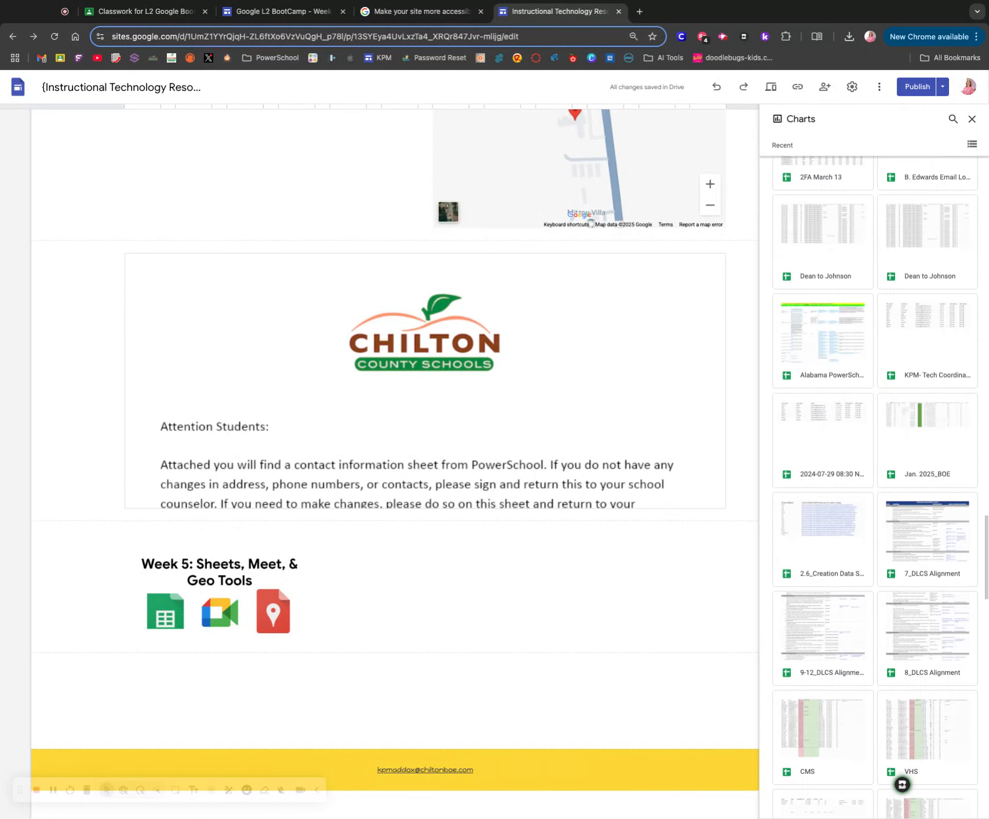
pyautogui.scroll(15, 925, 406)
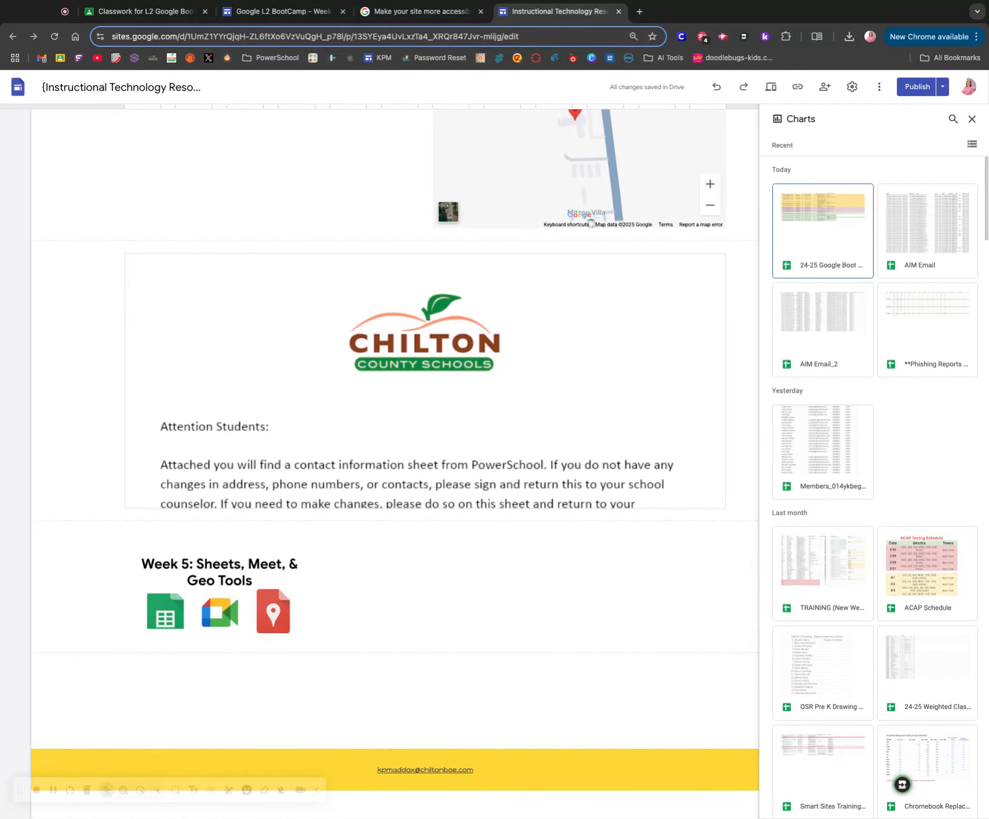
pyautogui.click(972, 120)
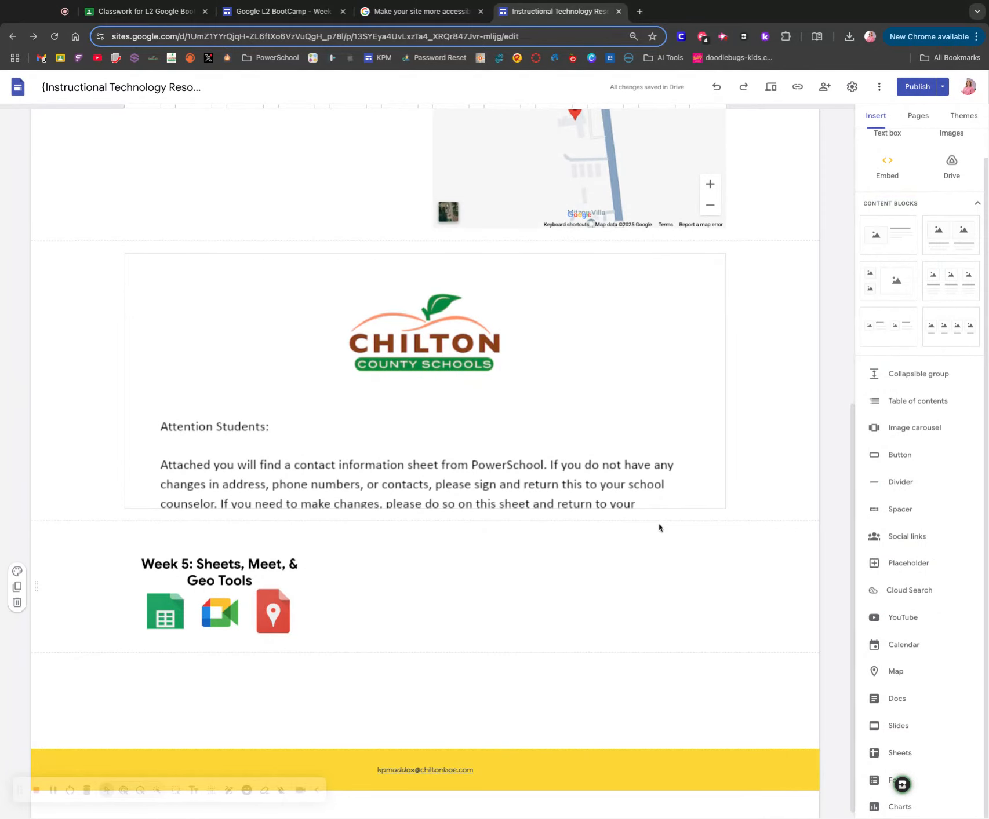
# - Undo the last layout change of the calendar on the class page
pyautogui.scroll(7, 658, 527)
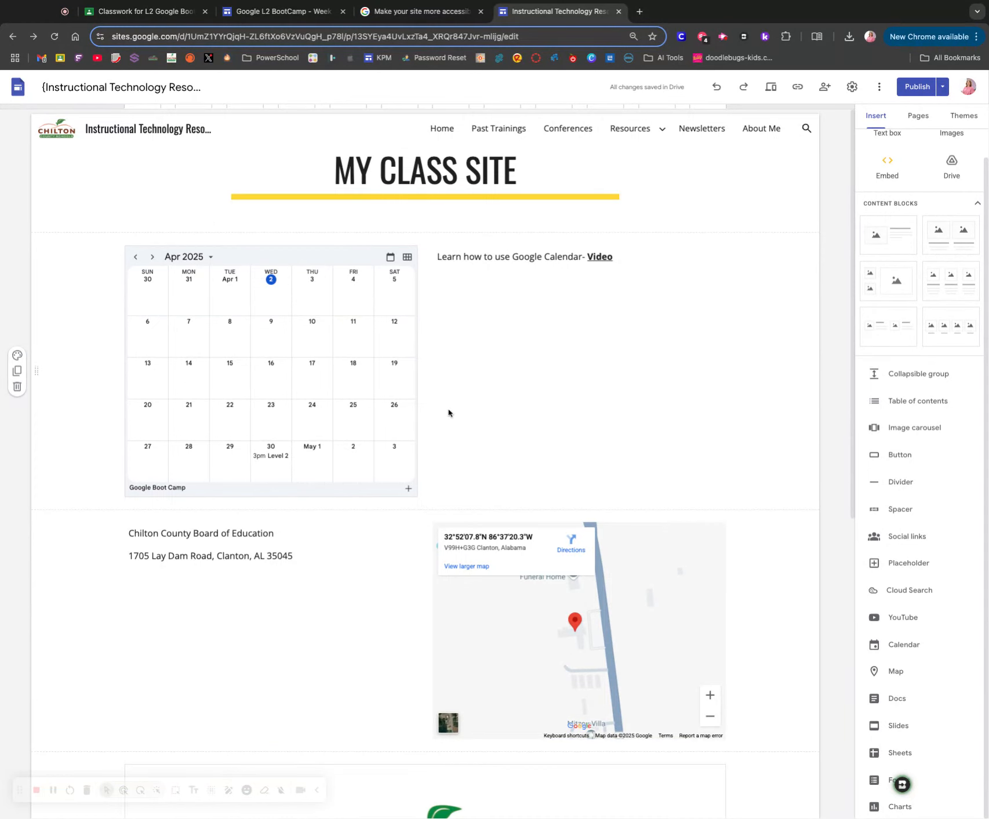
pyautogui.press('super+z')
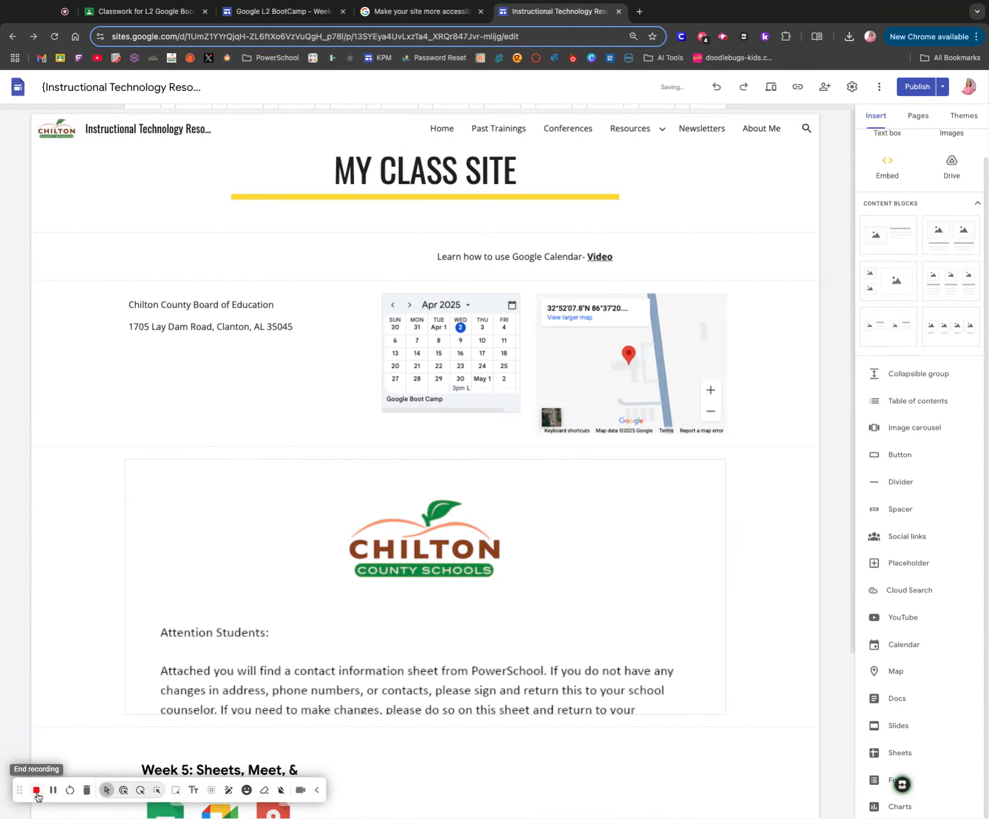